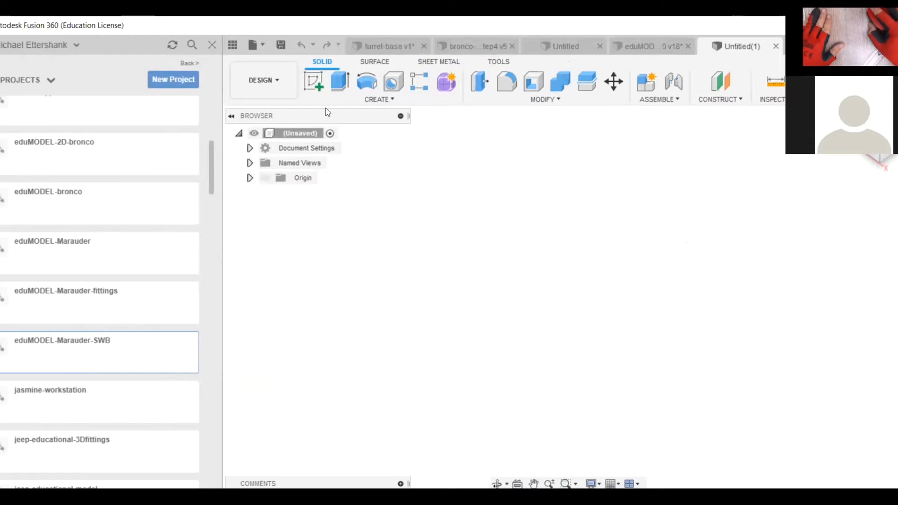
- Start a sketch on the horizontal origin plane, keeping the default modeling orientation at Z up in the preferences
{"action": "left_click", "coordinate": [315, 83]}
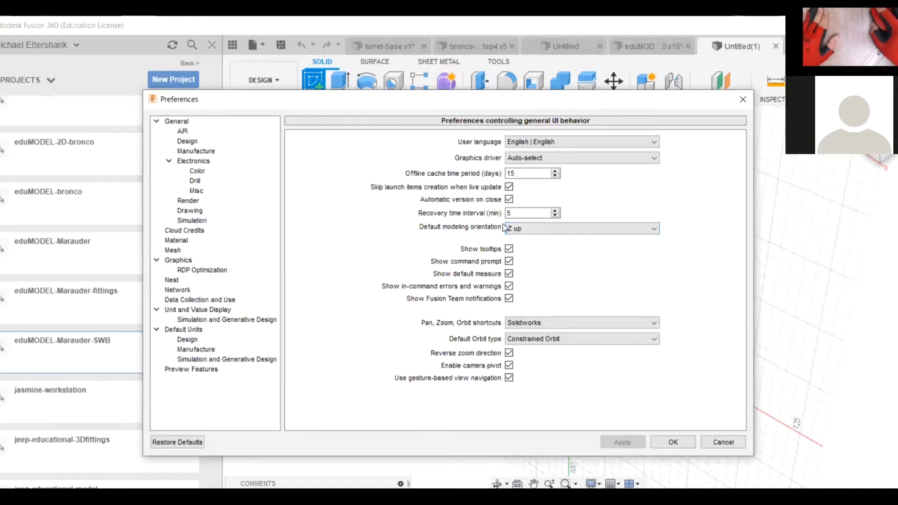
{"action": "left_click", "coordinate": [654, 227]}
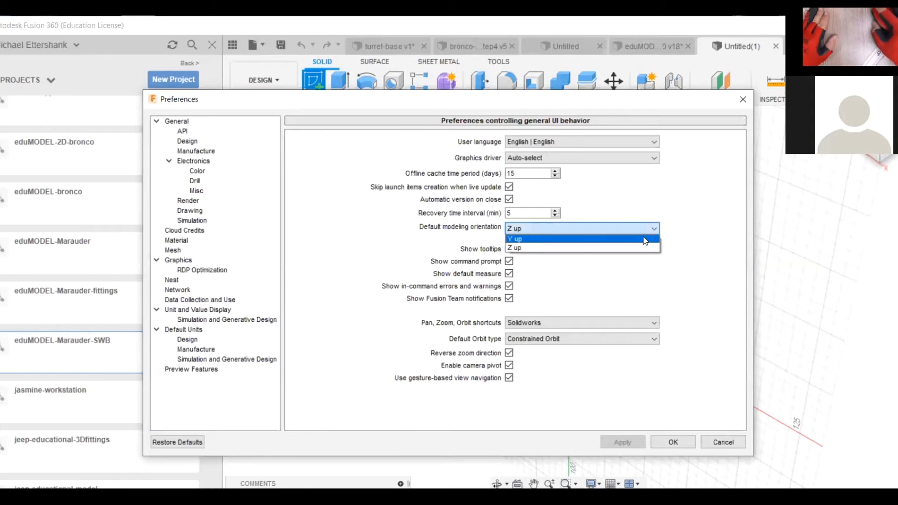
{"action": "left_click", "coordinate": [653, 225]}
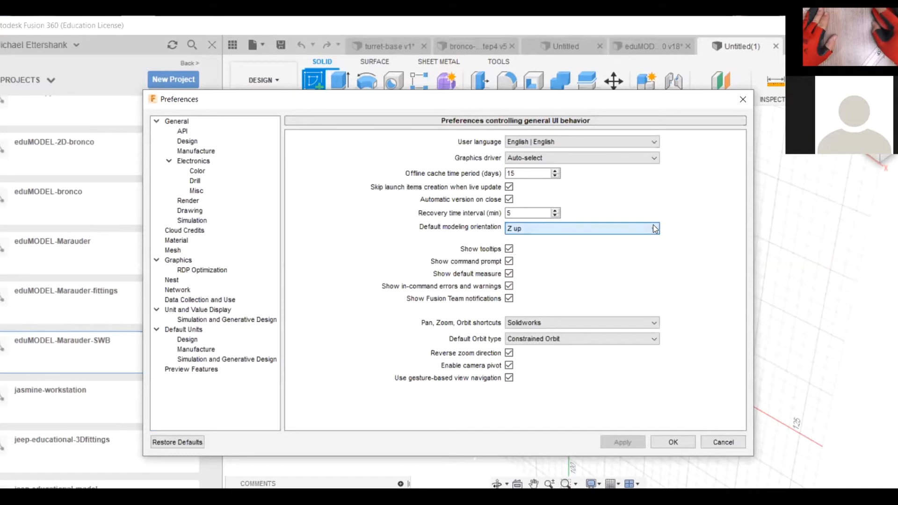
{"action": "left_click", "coordinate": [673, 442]}
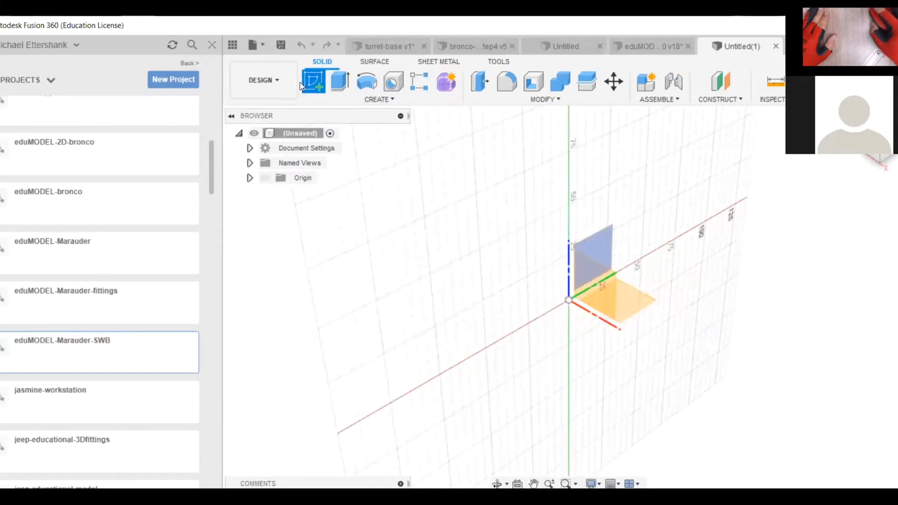
{"action": "left_click", "coordinate": [629, 298]}
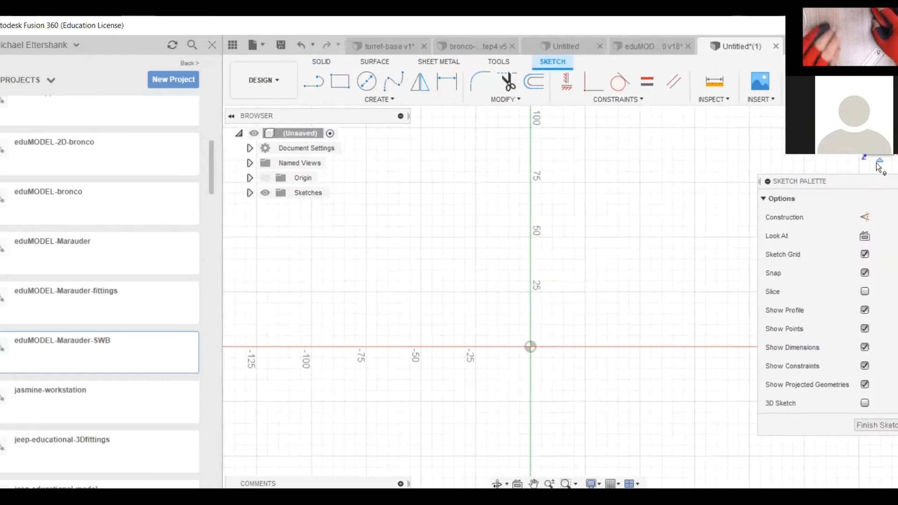
- Sketch a center rectangle on the origin, 135 mm wide and 105 mm high
{"action": "left_click", "coordinate": [342, 84]}
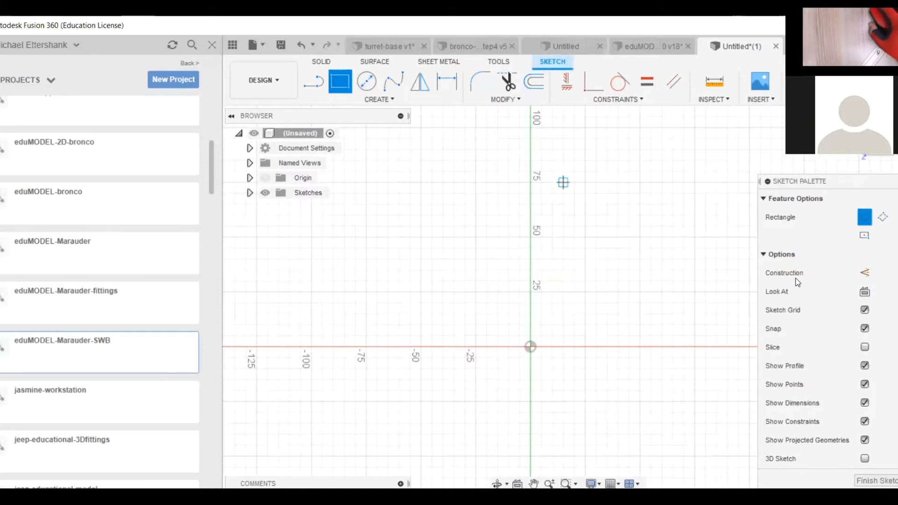
{"action": "left_click", "coordinate": [864, 239]}
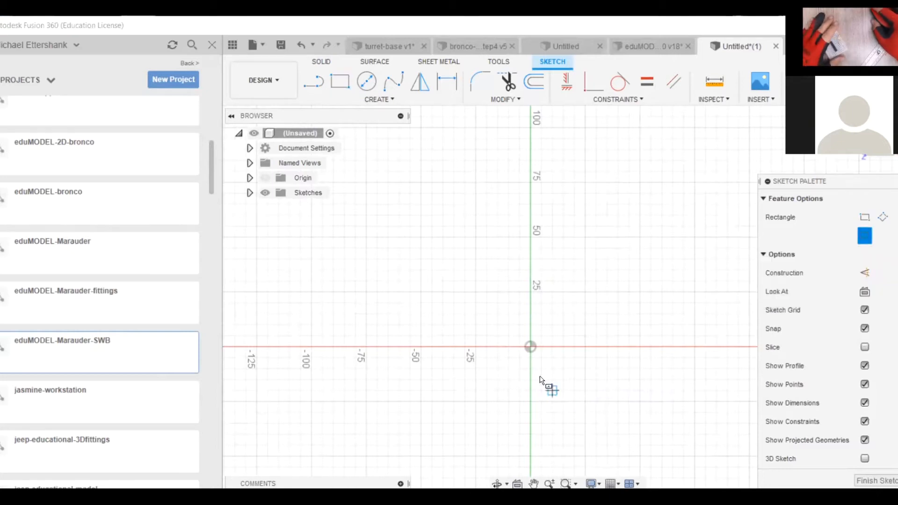
{"action": "left_click", "coordinate": [531, 348]}
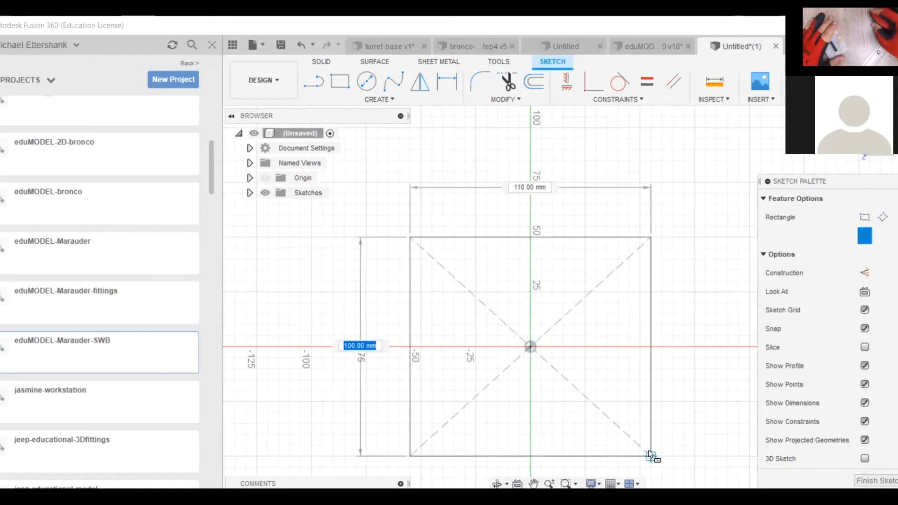
{"action": "key", "text": "Tab"}
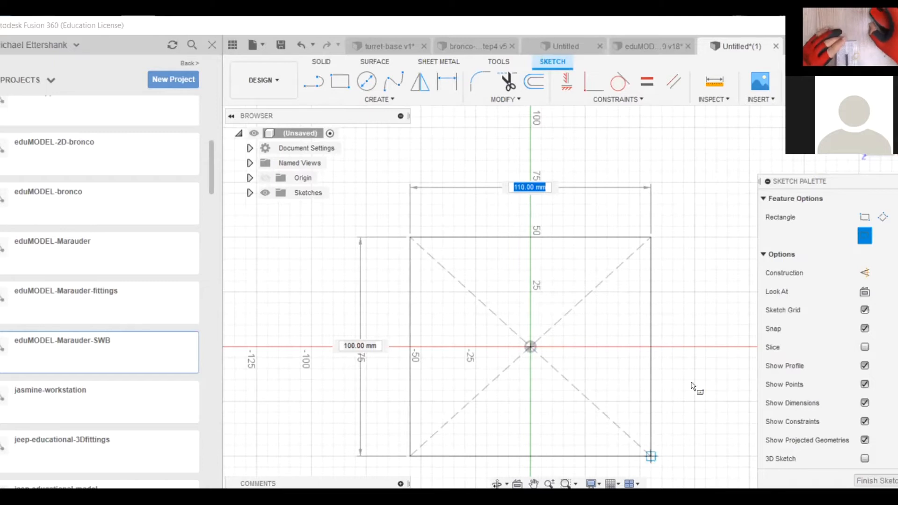
{"action": "key", "text": "Tab"}
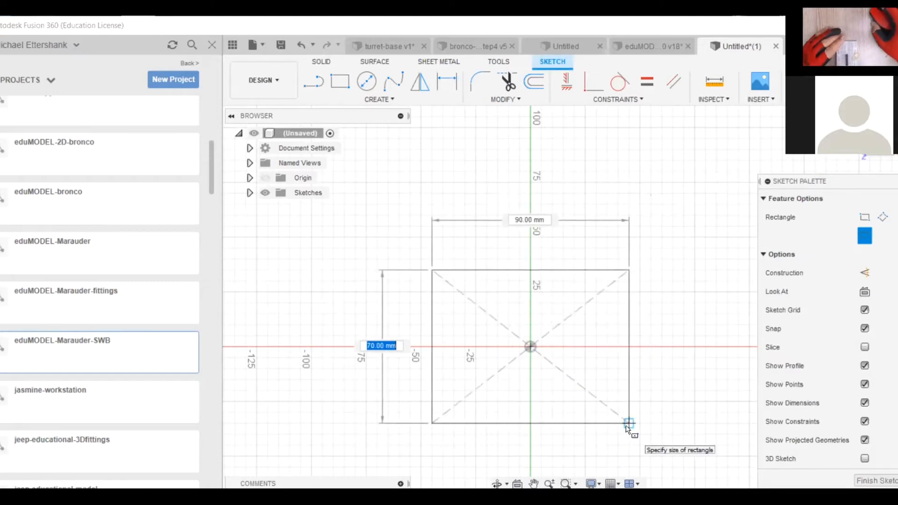
{"action": "type", "text": "105"}
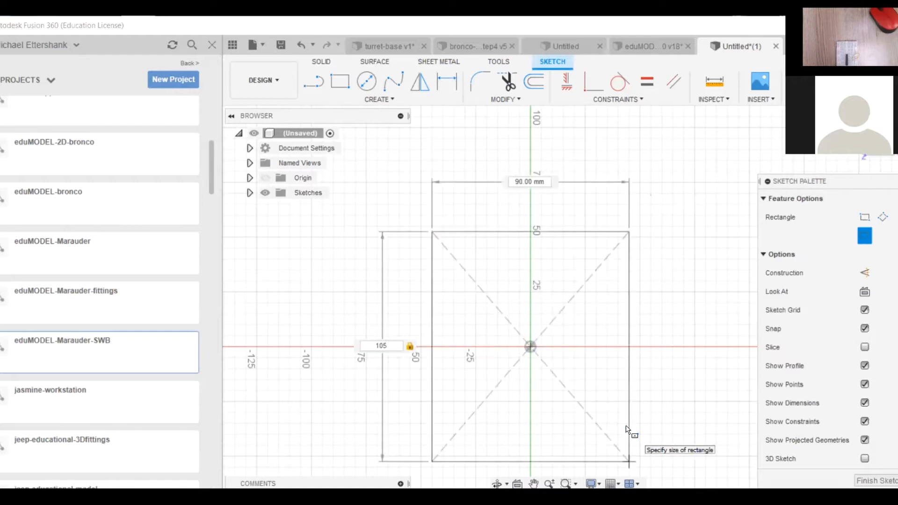
{"action": "key", "text": "Tab"}
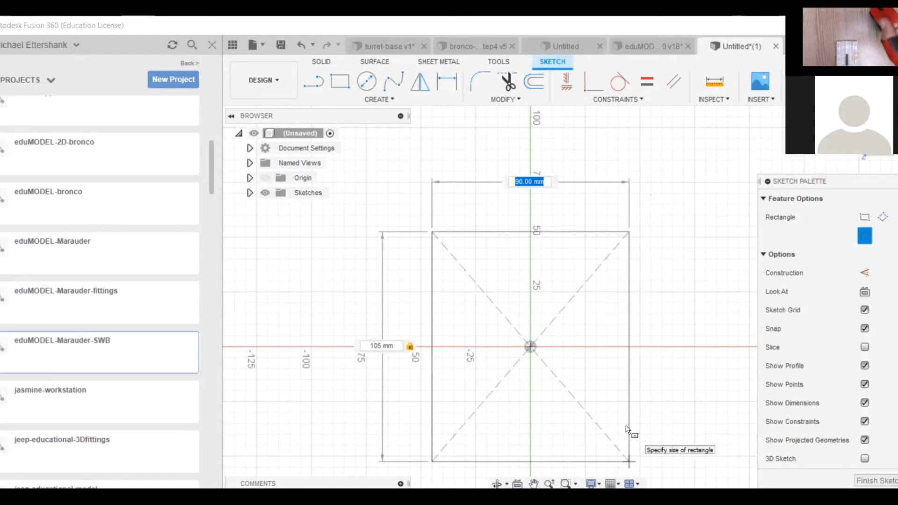
{"action": "type", "text": "135"}
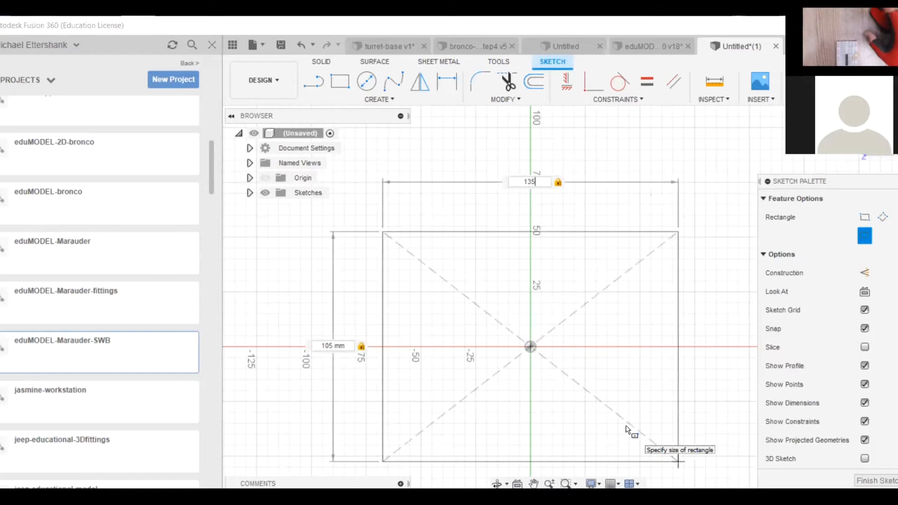
{"action": "key", "text": "Return"}
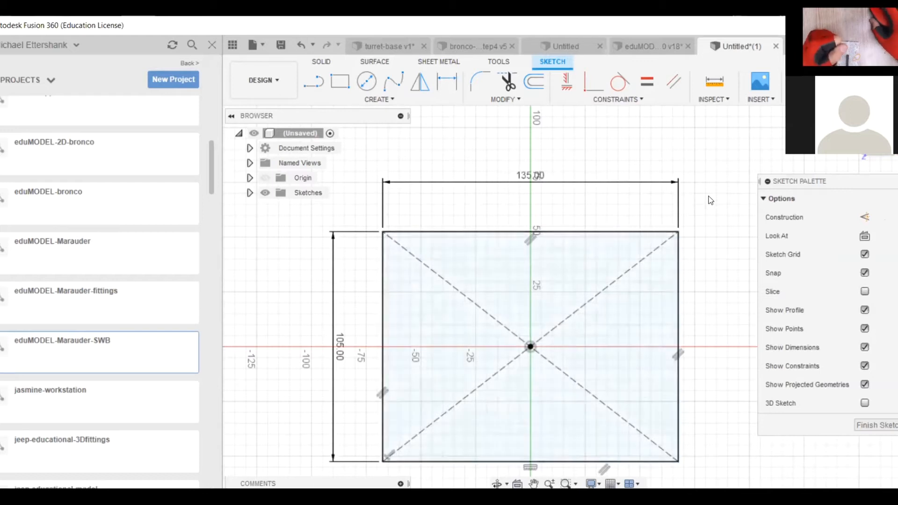
- Examine the rectangle's orientation in isometric, edge-on and top views
{"action": "mouse_move", "coordinate": [717, 187]}
{"action": "middle_mouse_down", "text": "shift"}
{"action": "mouse_move", "coordinate": [725, 146]}
{"action": "mouse_move", "coordinate": [762, 141]}
{"action": "middle_mouse_up", "text": "shift"}
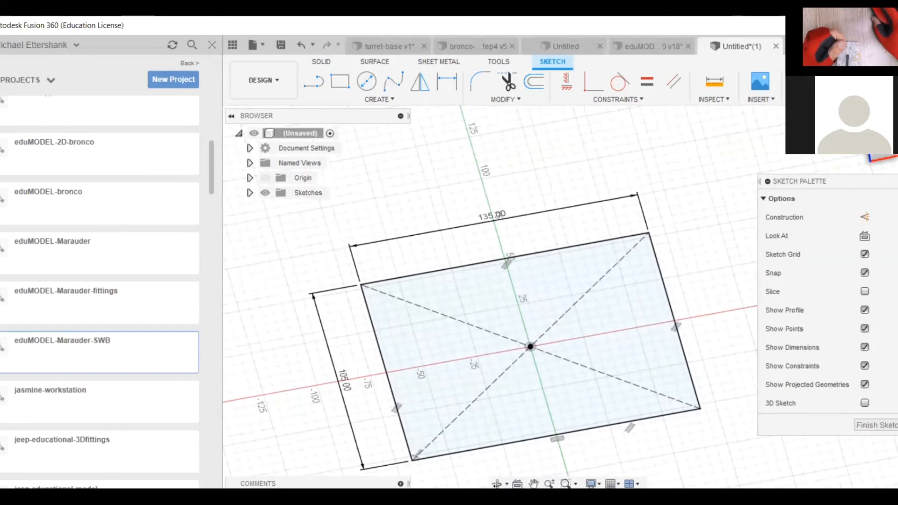
{"action": "left_click", "coordinate": [855, 103]}
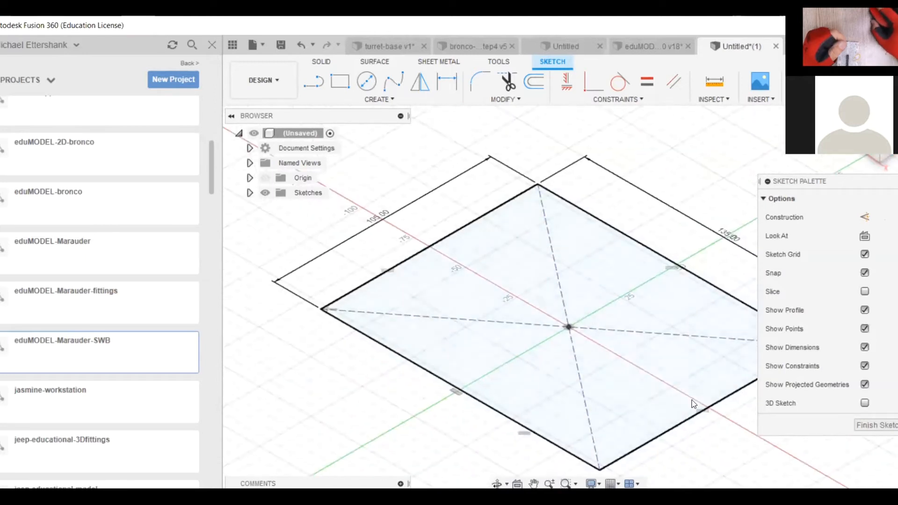
{"action": "mouse_move", "coordinate": [854, 181]}
{"action": "left_mouse_down"}
{"action": "mouse_move", "coordinate": [860, 203]}
{"action": "mouse_move", "coordinate": [857, 186]}
{"action": "left_mouse_up"}
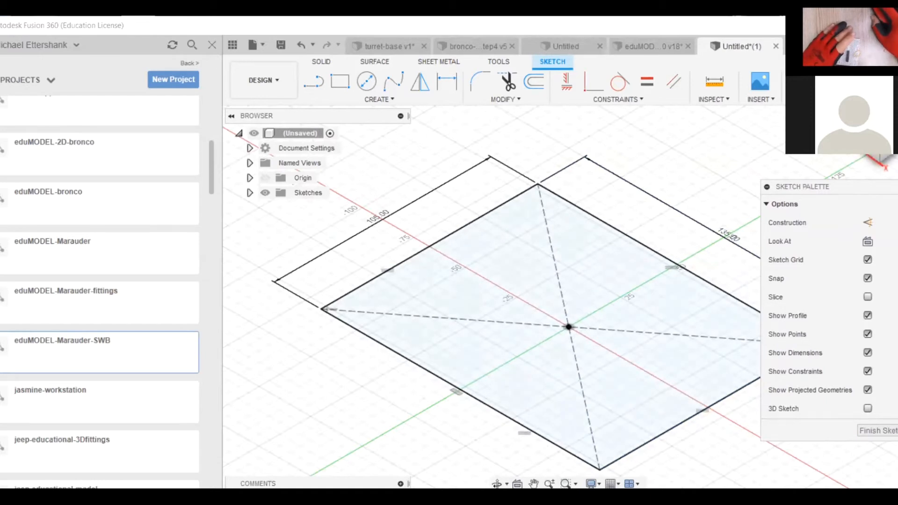
{"action": "left_click", "coordinate": [879, 126]}
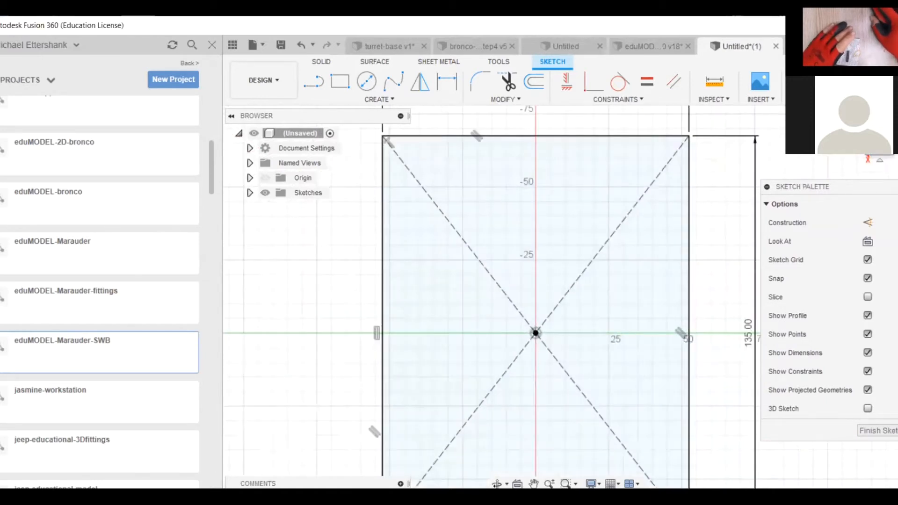
{"action": "left_click", "coordinate": [858, 121]}
{"action": "middle_click_drag", "start_coordinate": [674, 170], "coordinate": [663, 214], "text": "shift"}
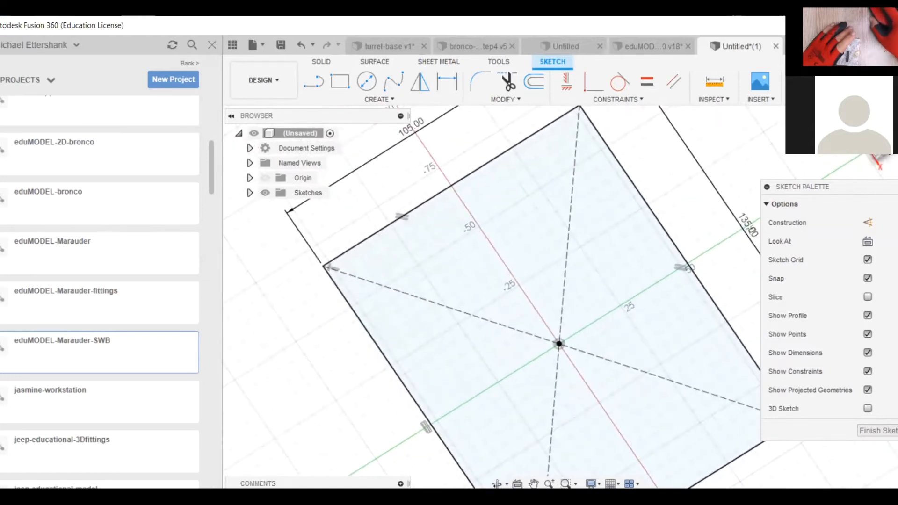
{"action": "left_click", "coordinate": [890, 157]}
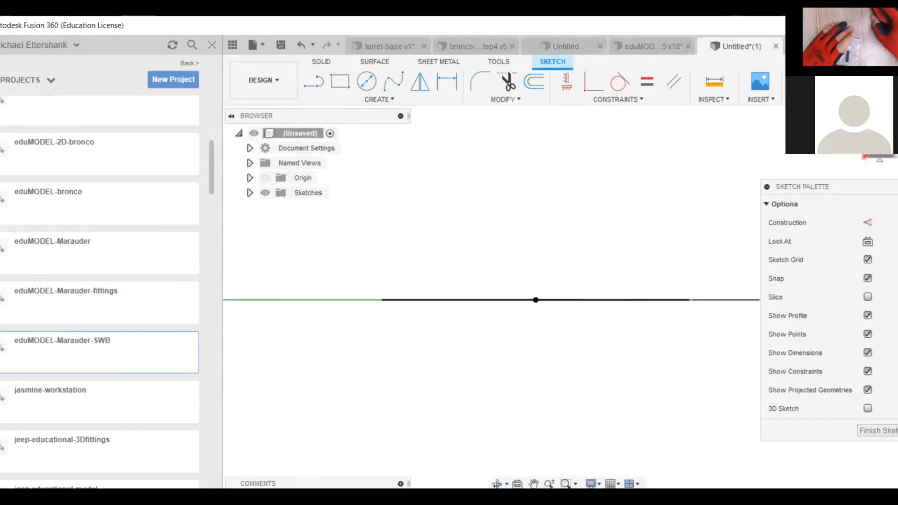
{"action": "left_click", "coordinate": [880, 159]}
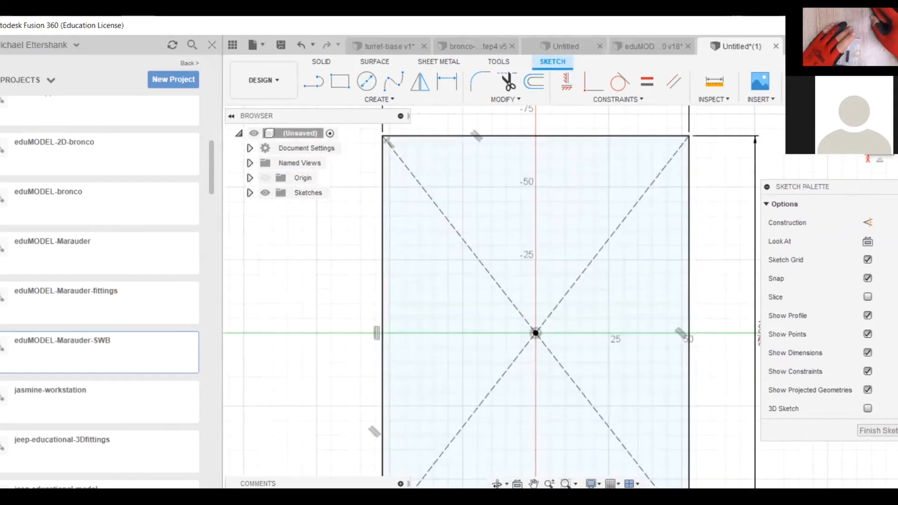
{"action": "scroll", "coordinate": [808, 166], "scroll_direction": "down", "scroll_amount": 1}
{"action": "scroll", "coordinate": [806, 164], "scroll_direction": "down", "scroll_amount": 1}
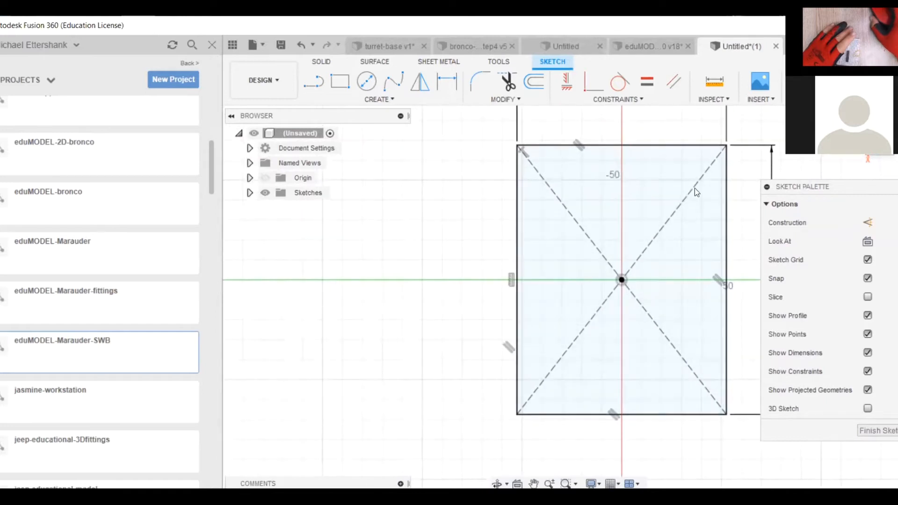
{"action": "scroll", "coordinate": [695, 188], "scroll_direction": "down", "scroll_amount": 1}
{"action": "scroll", "coordinate": [401, 262], "scroll_direction": "down", "scroll_amount": 1}
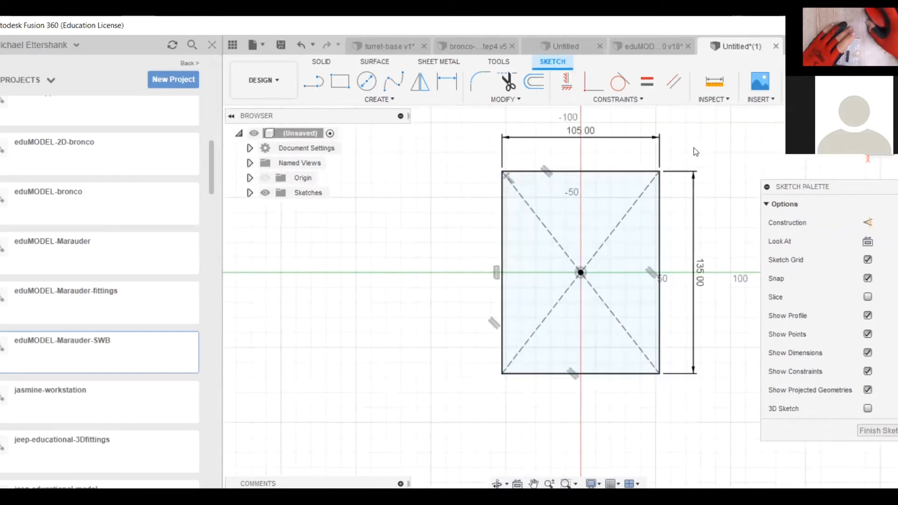
{"action": "left_click", "coordinate": [855, 117]}
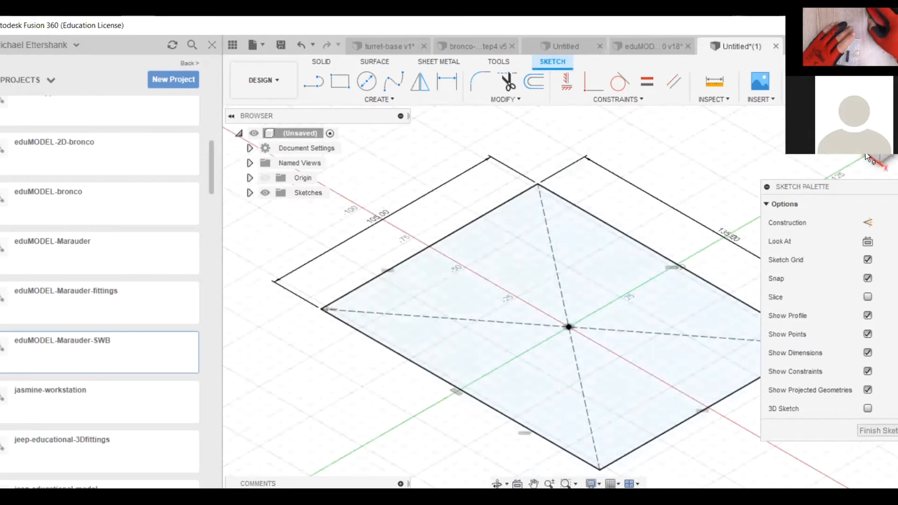
{"action": "left_click", "coordinate": [880, 167]}
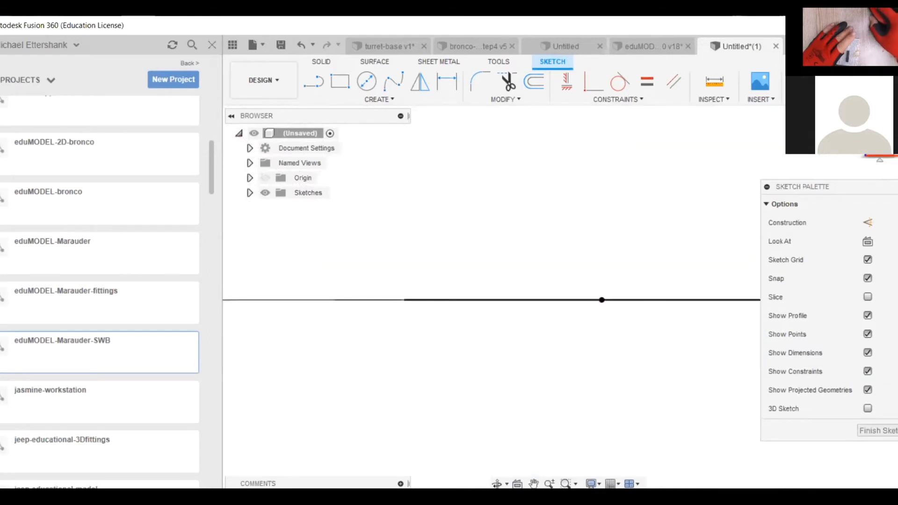
{"action": "left_click", "coordinate": [880, 120]}
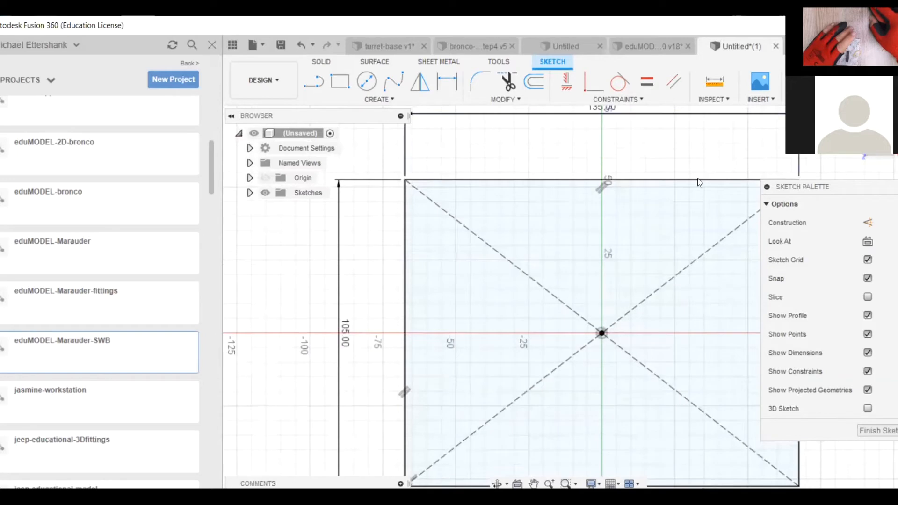
- Set the rectangle's vertical dimension to 135 mm
{"action": "scroll", "coordinate": [645, 183], "scroll_direction": "down", "scroll_amount": 2}
{"action": "scroll", "coordinate": [645, 183], "scroll_direction": "down", "scroll_amount": 1}
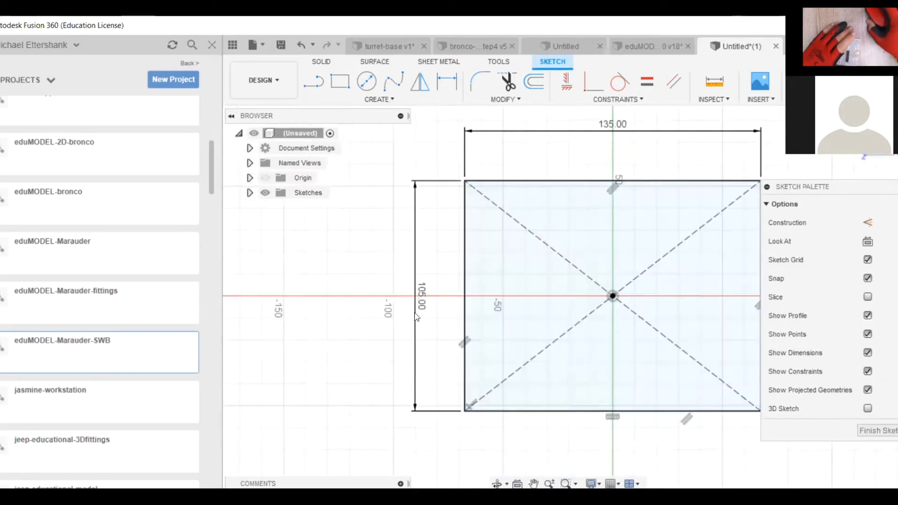
{"action": "double_click", "coordinate": [422, 295]}
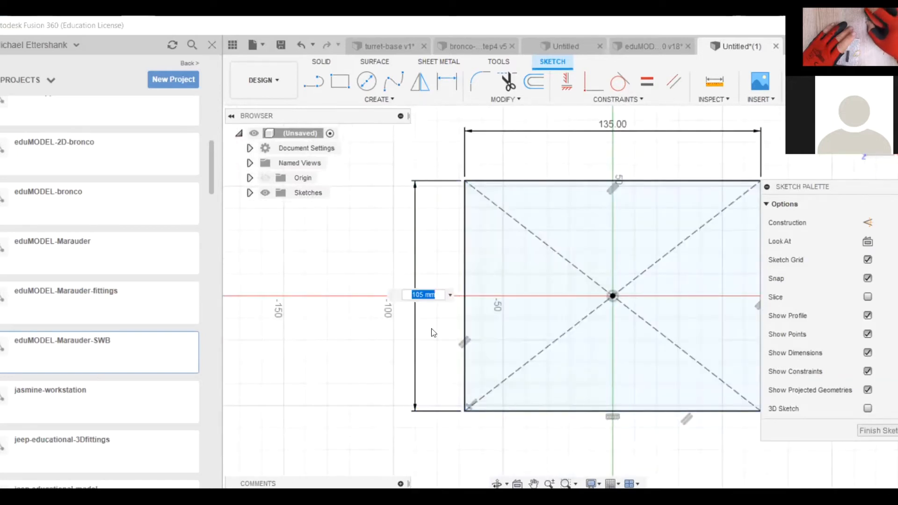
{"action": "type", "text": "135"}
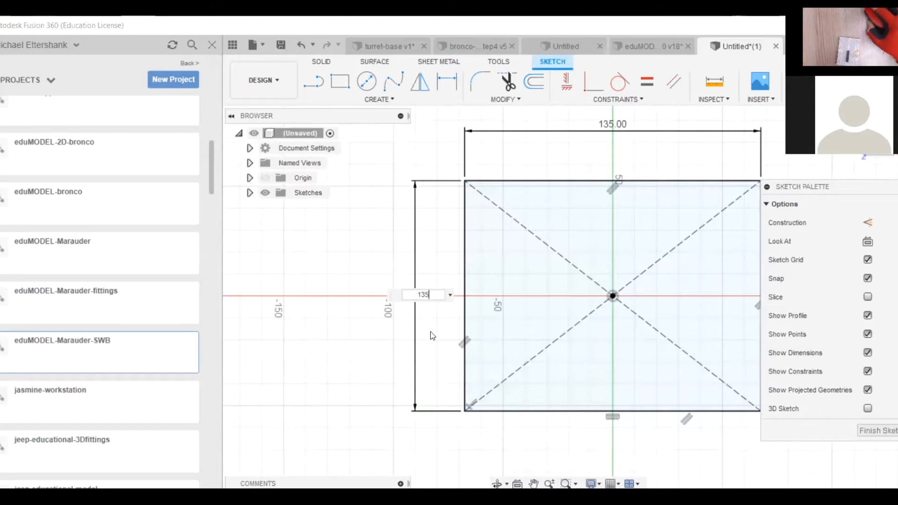
{"action": "double_click", "coordinate": [608, 126]}
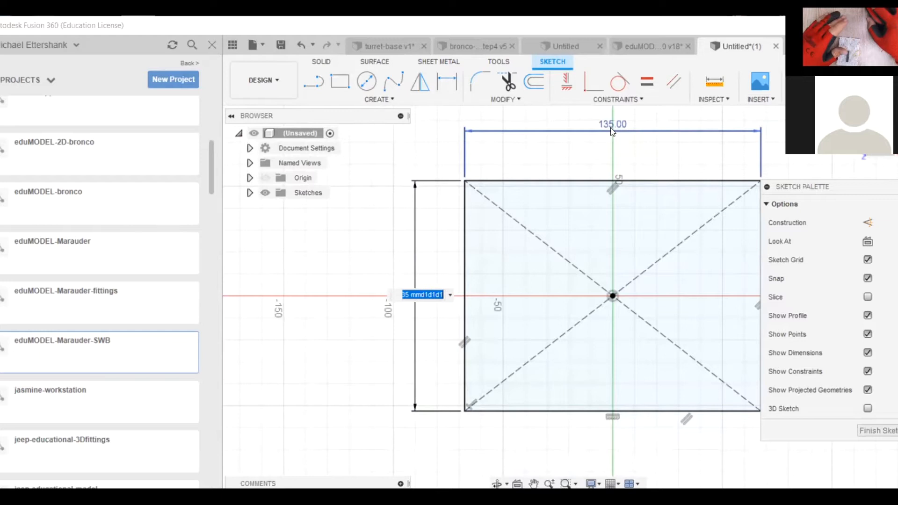
{"action": "type", "text": "135"}
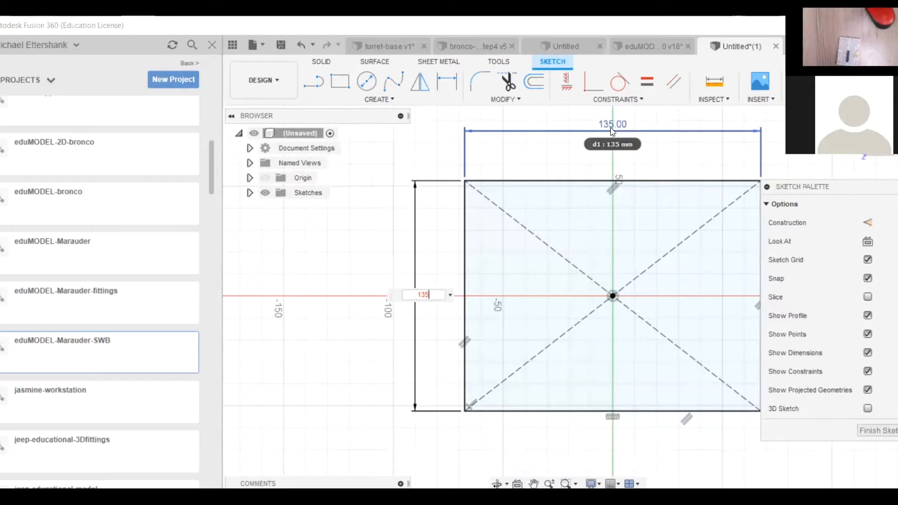
{"action": "key", "text": "Return"}
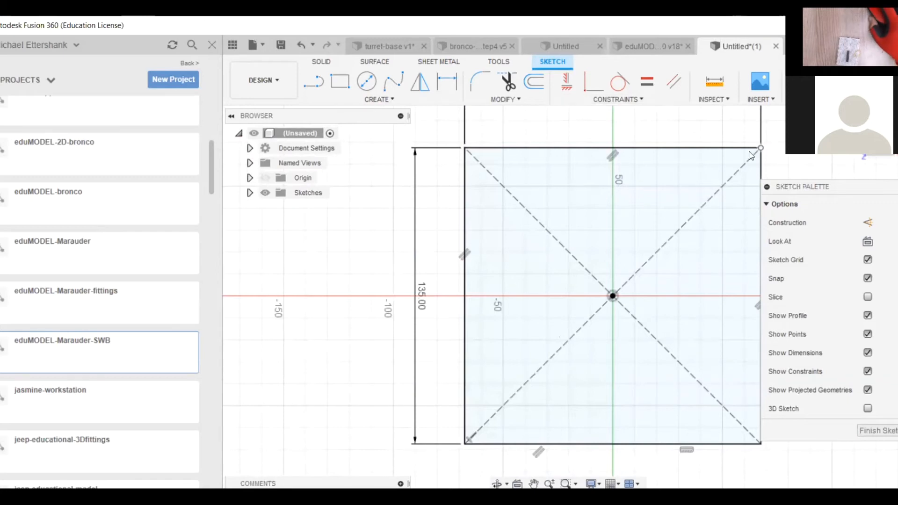
- Set the rectangle's horizontal dimension to 105 mm and finish the sketch
{"action": "scroll", "coordinate": [751, 155], "scroll_direction": "down", "scroll_amount": 2}
{"action": "scroll", "coordinate": [440, 352], "scroll_direction": "down", "scroll_amount": 2}
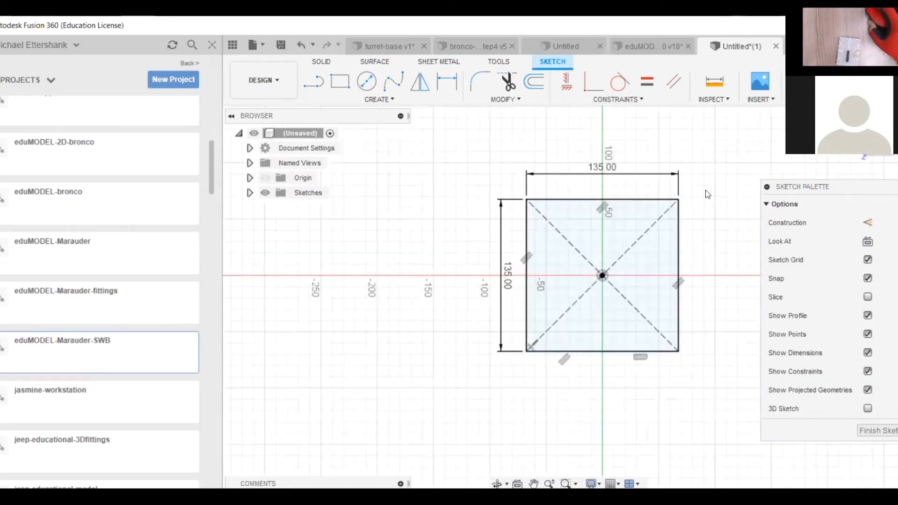
{"action": "scroll", "coordinate": [703, 192], "scroll_direction": "up", "scroll_amount": 3}
{"action": "left_click", "coordinate": [547, 159]}
{"action": "double_click", "coordinate": [547, 159]}
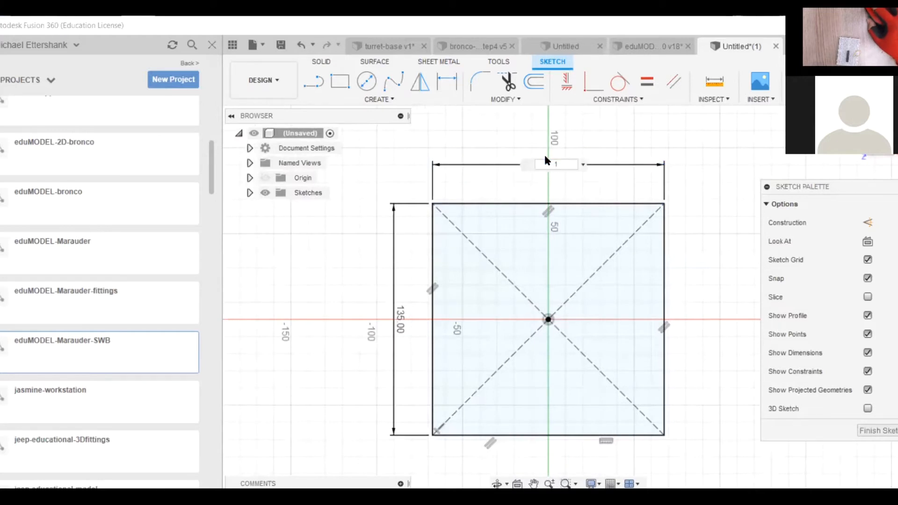
{"action": "type", "text": "105"}
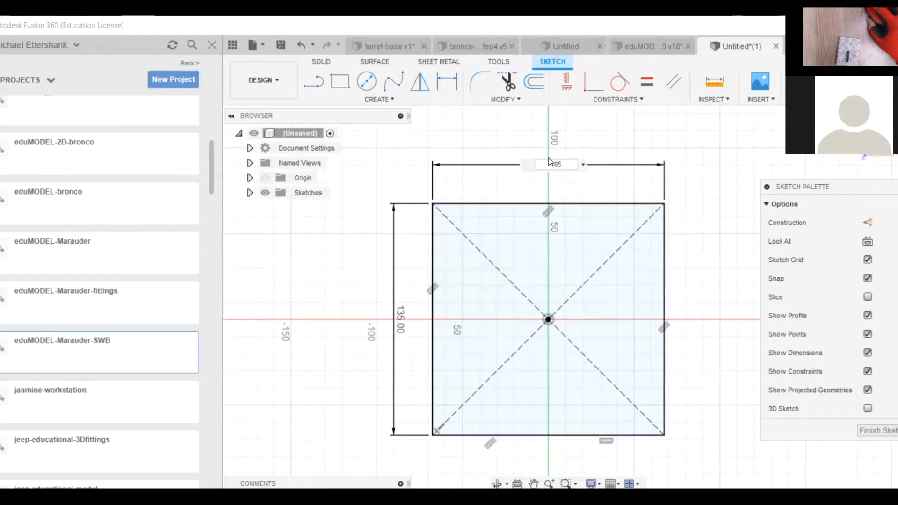
{"action": "key", "text": "Return"}
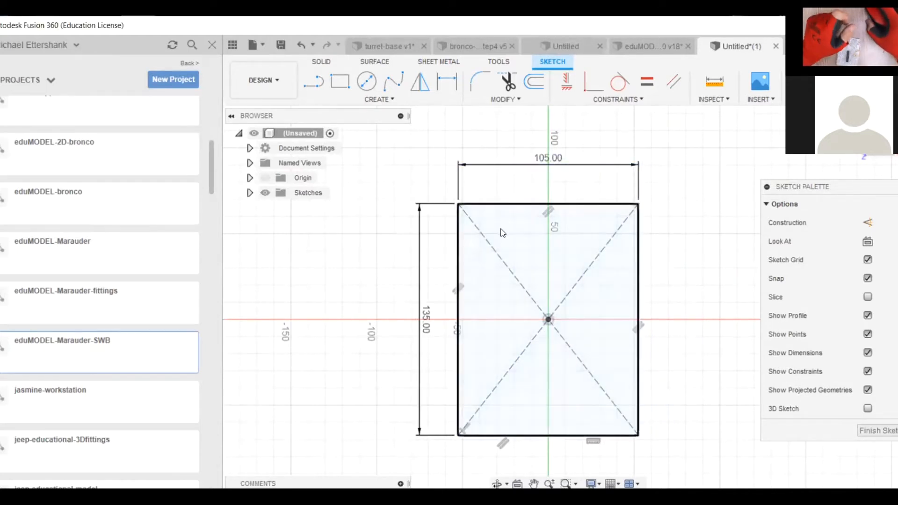
{"action": "left_click", "coordinate": [570, 495]}
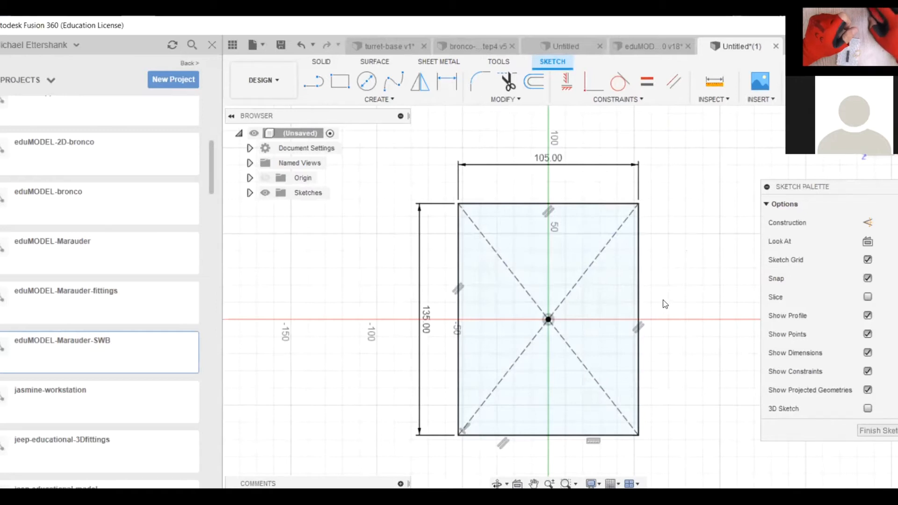
{"action": "left_click", "coordinate": [868, 430]}
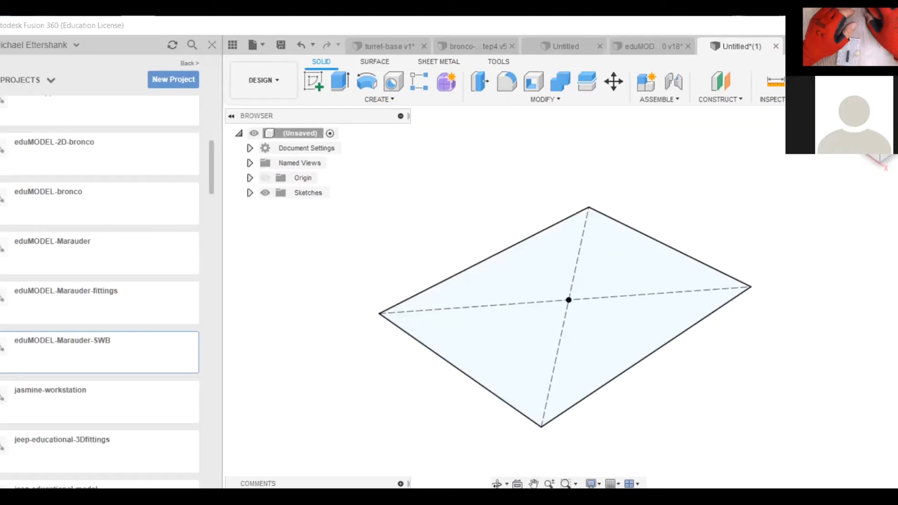
- Extrude the rectangle profile 5 mm to one side as a new body
{"action": "key", "text": "super+Up"}
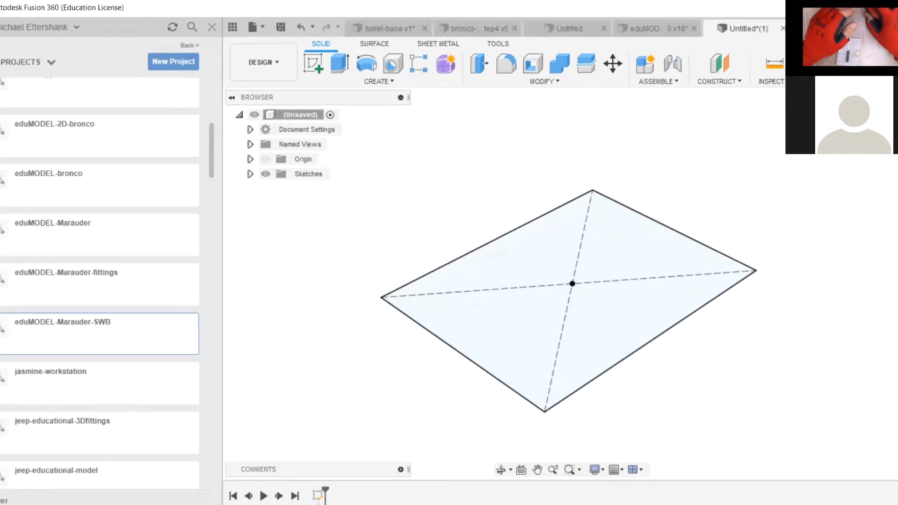
{"action": "key", "text": "super+Down"}
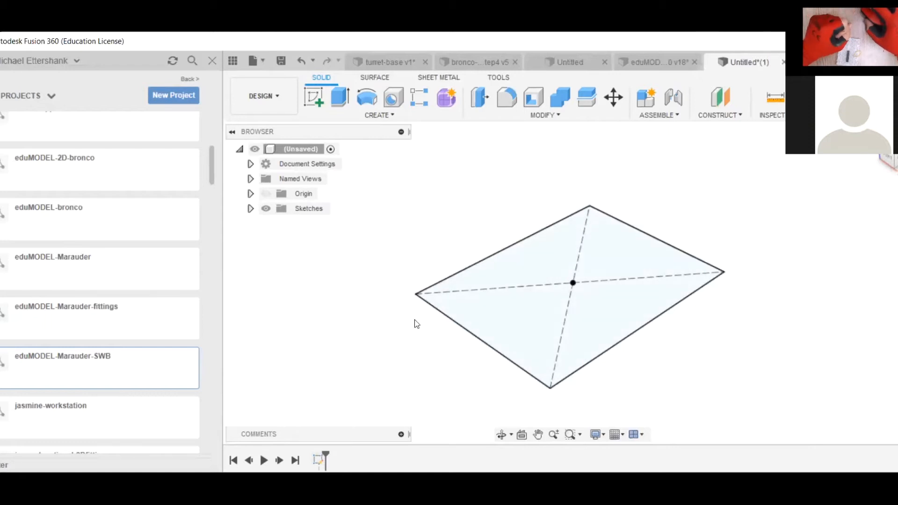
{"action": "left_click", "coordinate": [341, 102]}
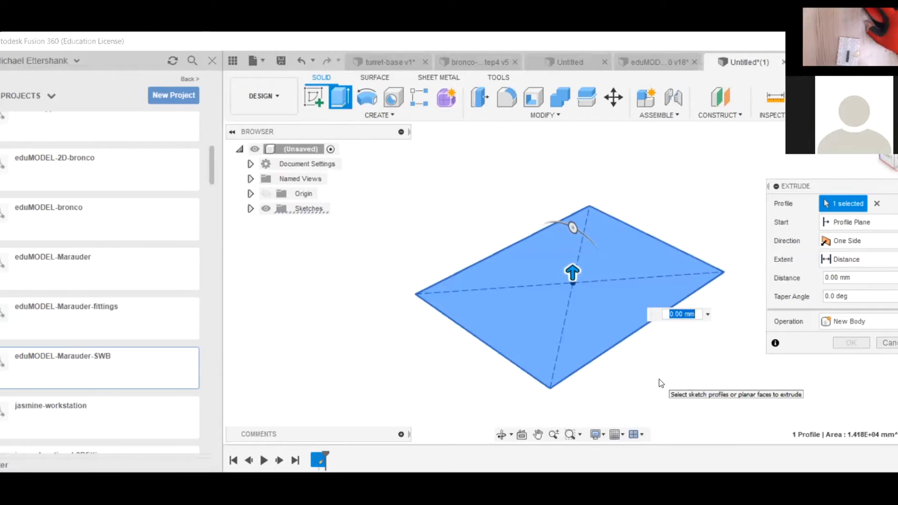
{"action": "type", "text": "5mm"}
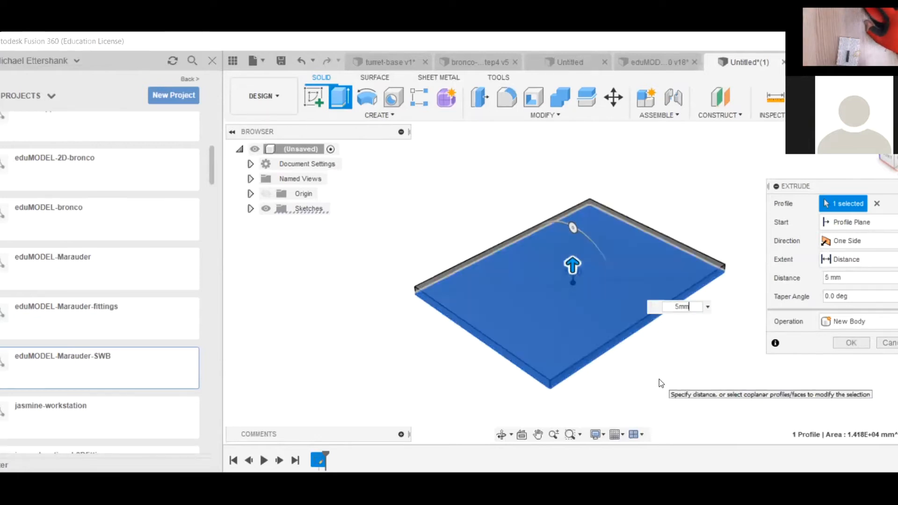
{"action": "left_click", "coordinate": [840, 344]}
{"action": "middle_click_drag", "start_coordinate": [772, 326], "coordinate": [770, 349], "text": "shift"}
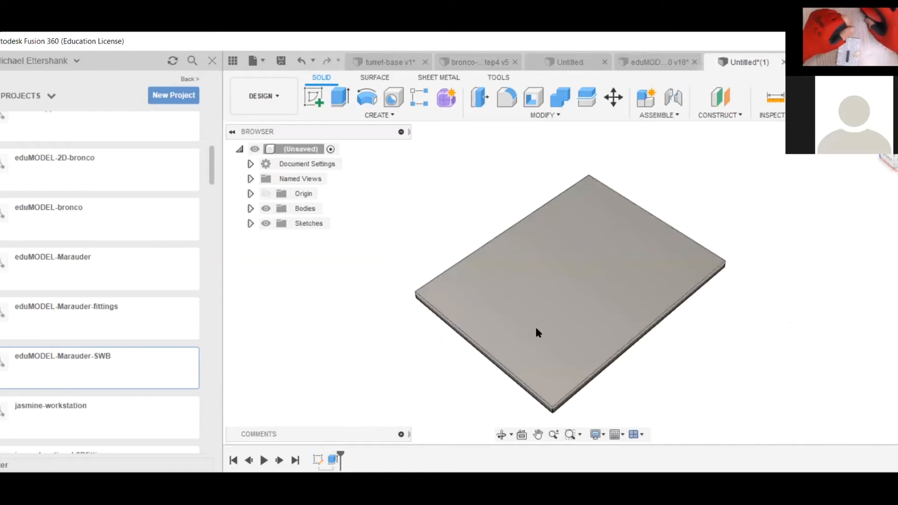
- Edit the base sketch to add a center rectangle on the origin, 65 mm wide and 85 mm high, and finish the sketch
{"action": "right_click", "coordinate": [322, 458]}
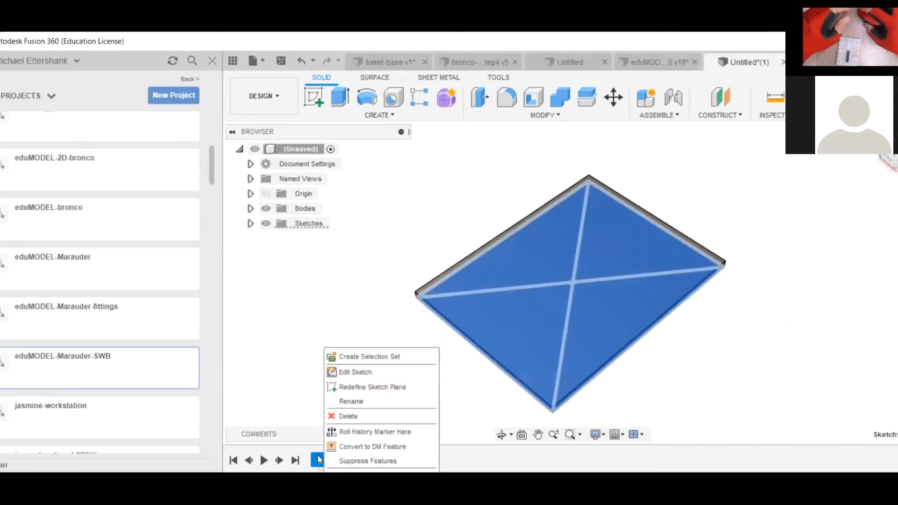
{"action": "left_click", "coordinate": [345, 376]}
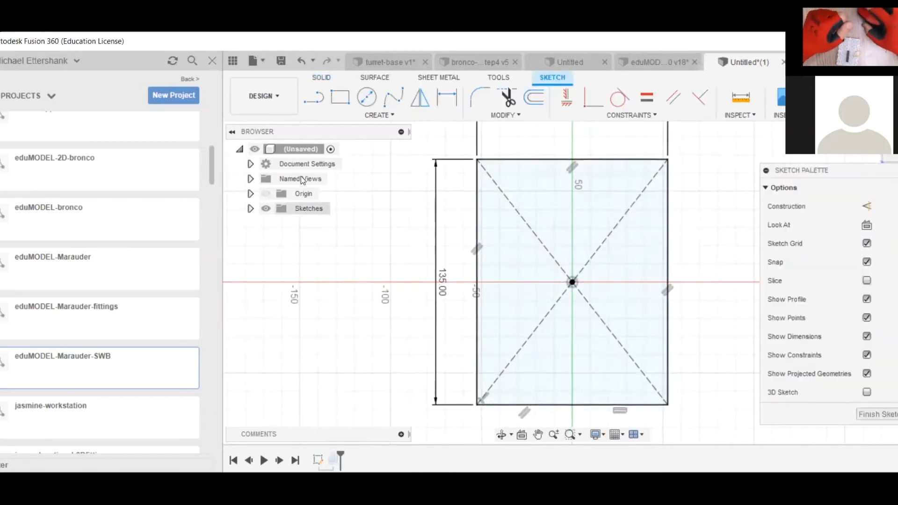
{"action": "left_click", "coordinate": [340, 98]}
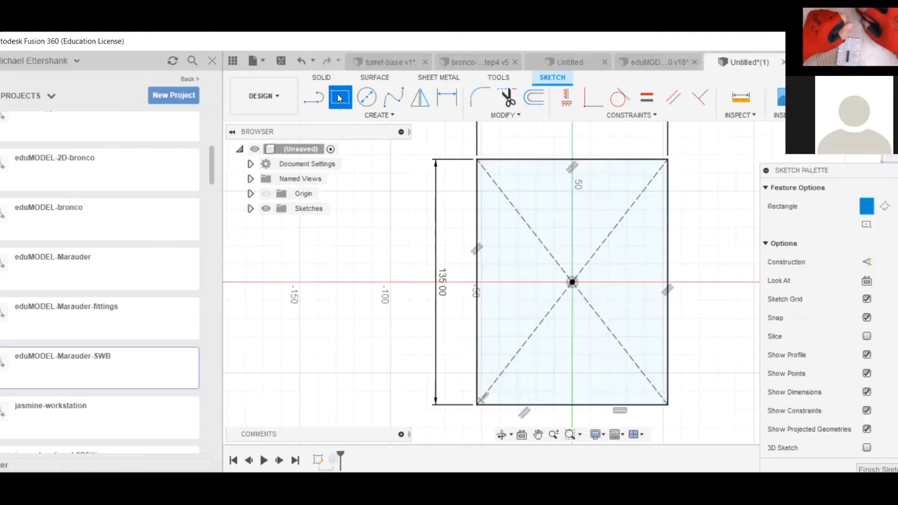
{"action": "left_click", "coordinate": [867, 226]}
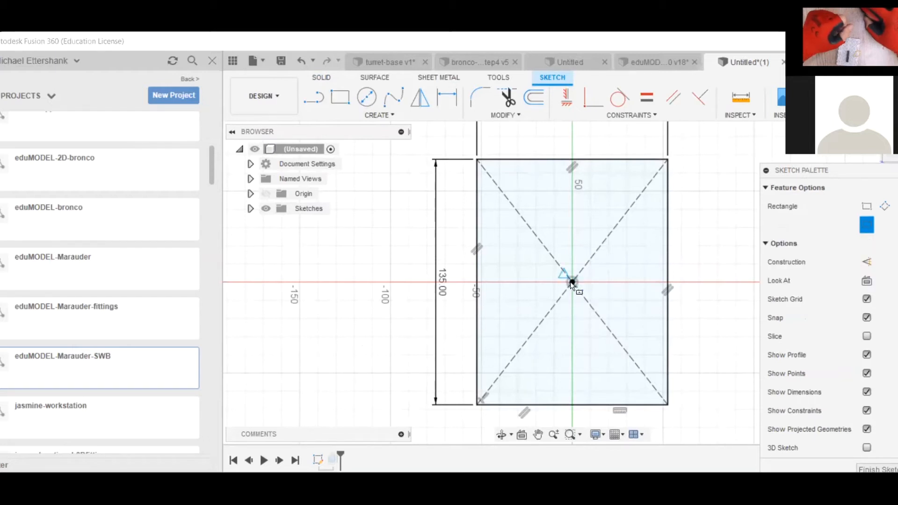
{"action": "left_click", "coordinate": [571, 282]}
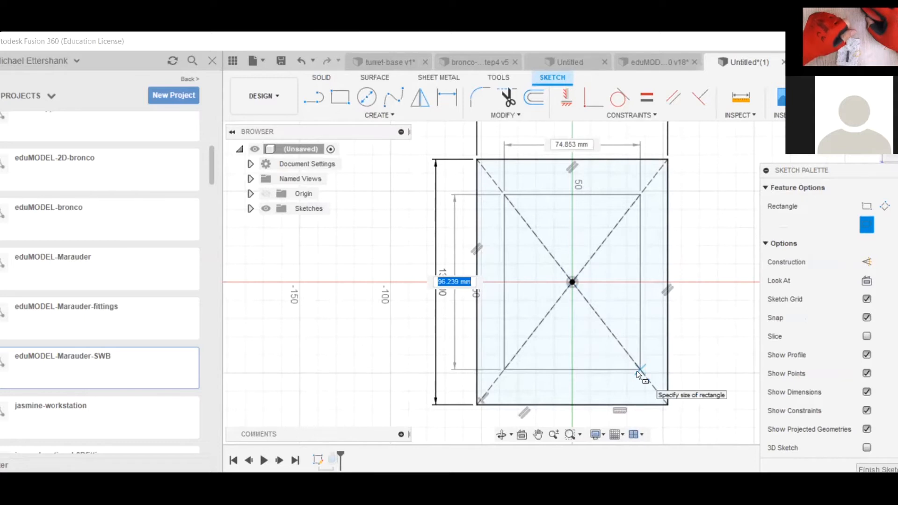
{"action": "type", "text": "85"}
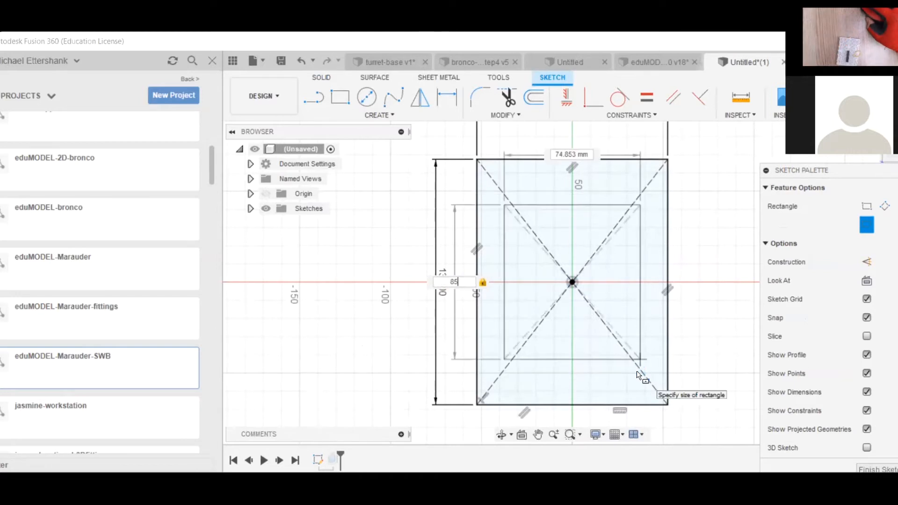
{"action": "key", "text": "Tab"}
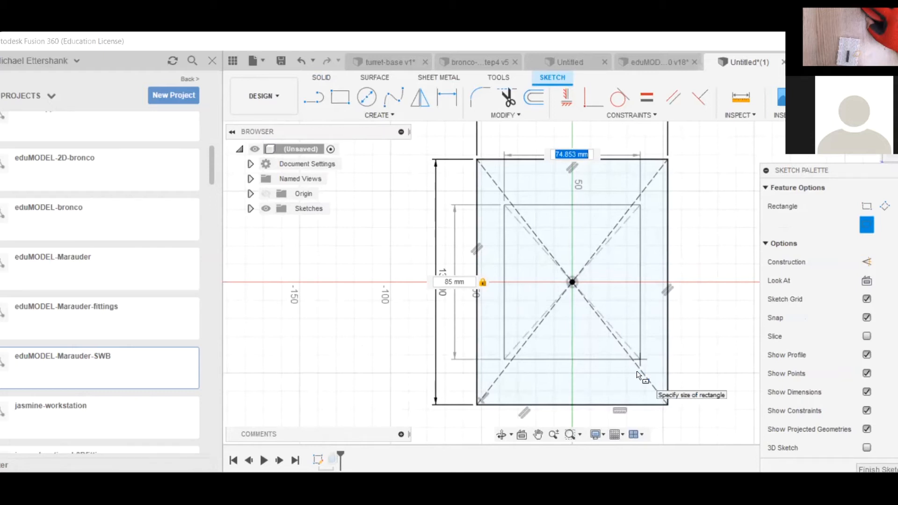
{"action": "type", "text": "65"}
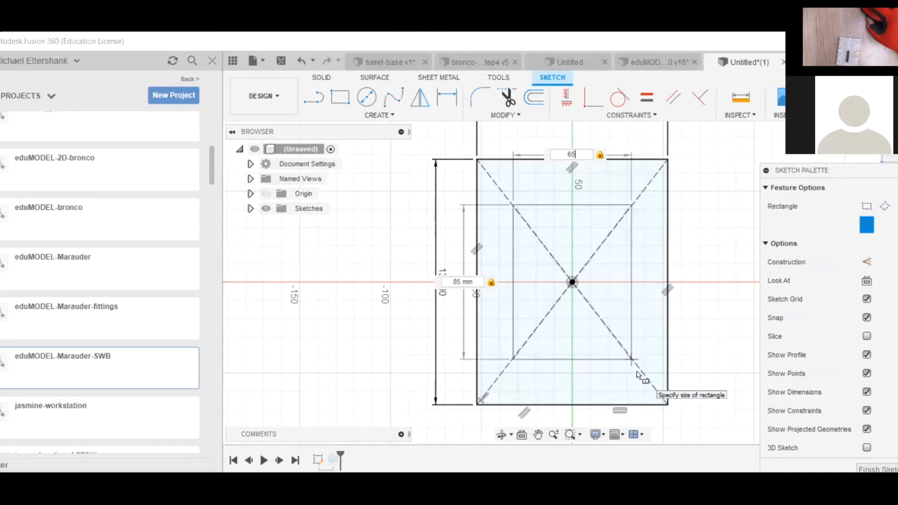
{"action": "key", "text": "Return"}
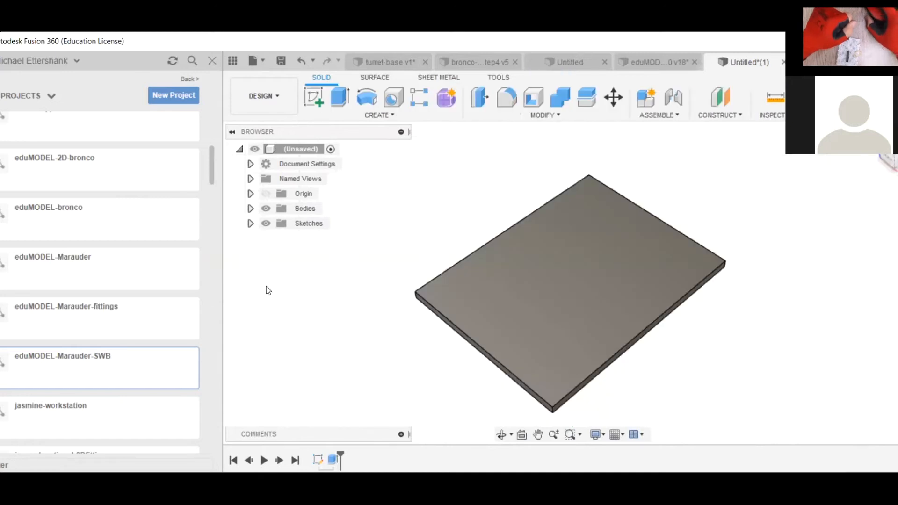
- Toggle the base sketch's visibility to check the inner rectangle against the plate
{"action": "left_click", "coordinate": [251, 223]}
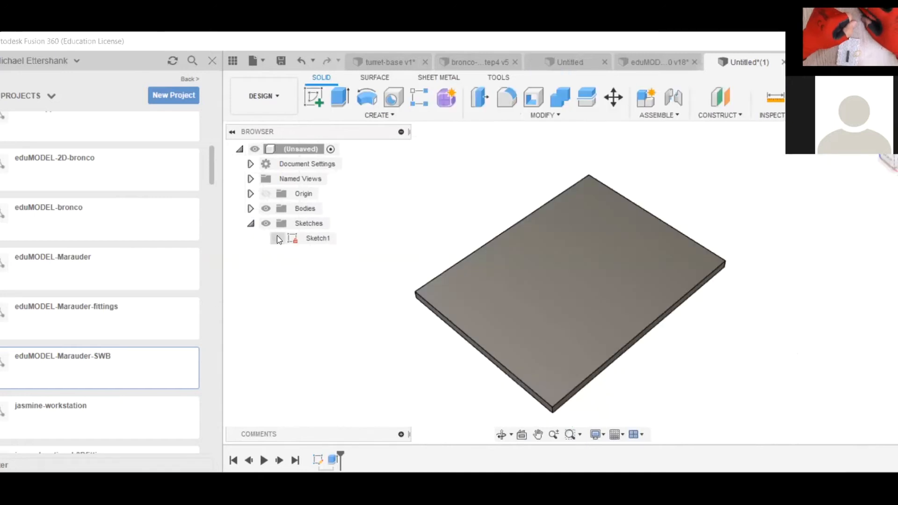
{"action": "left_click", "coordinate": [277, 238]}
{"action": "left_click", "coordinate": [277, 240]}
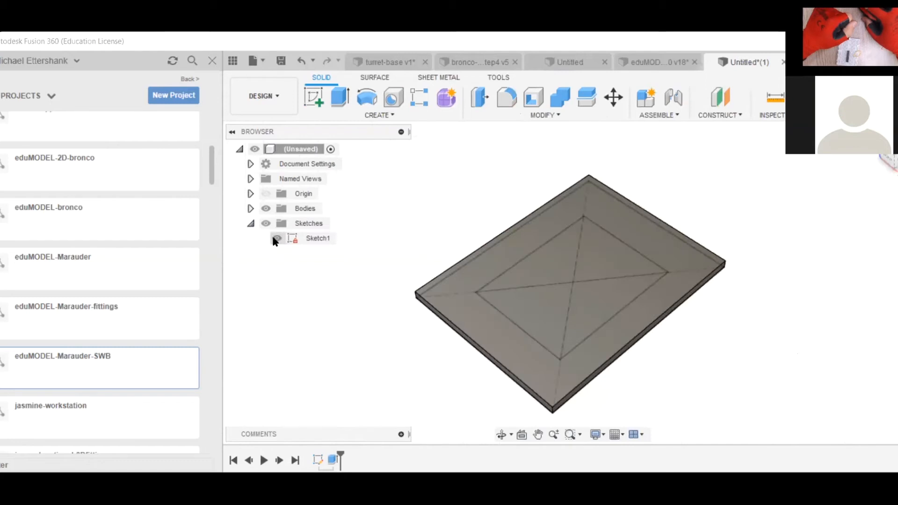
{"action": "left_click", "coordinate": [277, 241]}
{"action": "left_click", "coordinate": [277, 240]}
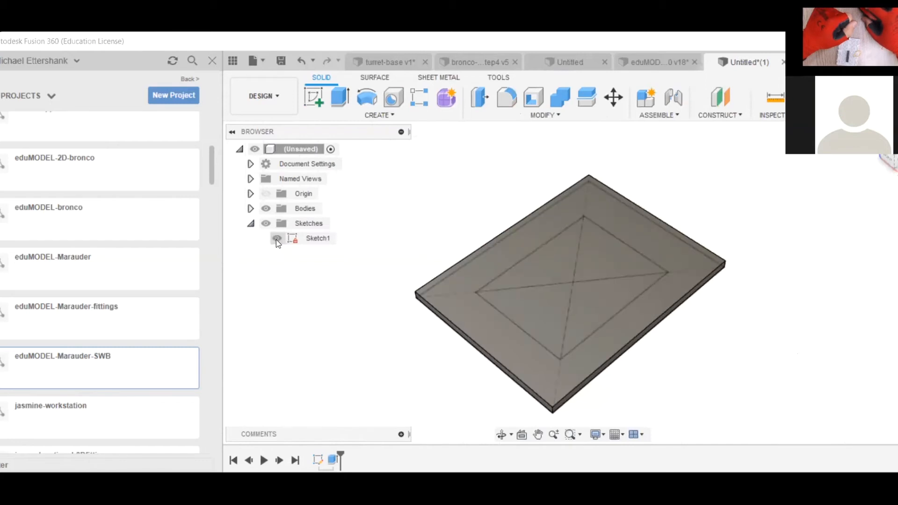
{"action": "left_click", "coordinate": [277, 240]}
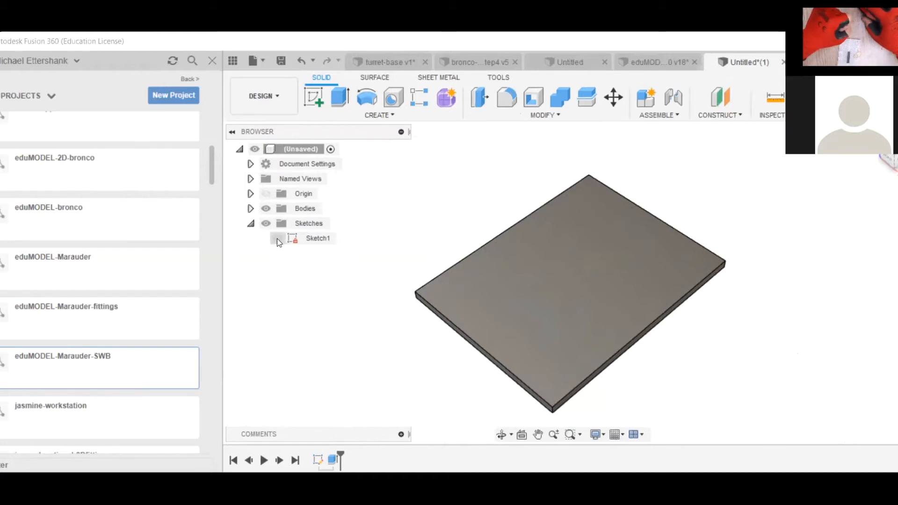
{"action": "left_click", "coordinate": [277, 240]}
{"action": "left_click", "coordinate": [277, 239]}
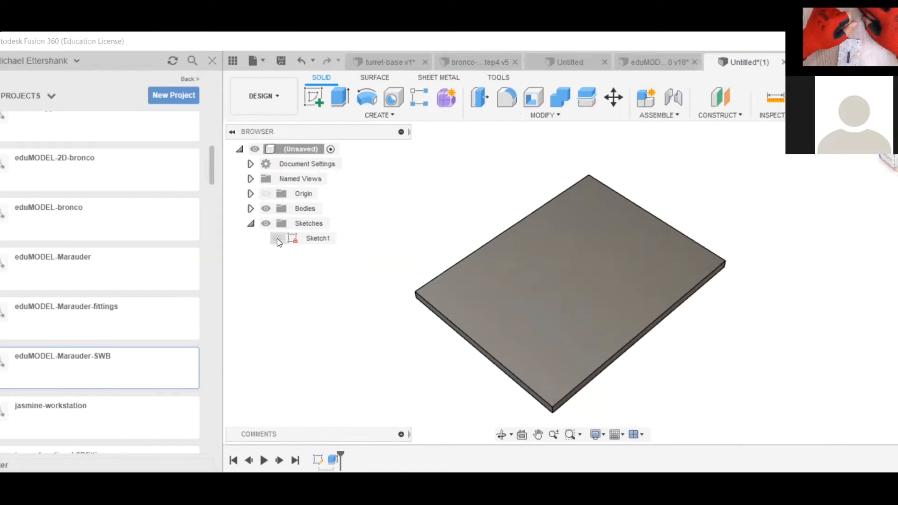
- Toggle the plate body's visibility off and back on, and show the base sketch
{"action": "left_click", "coordinate": [251, 208]}
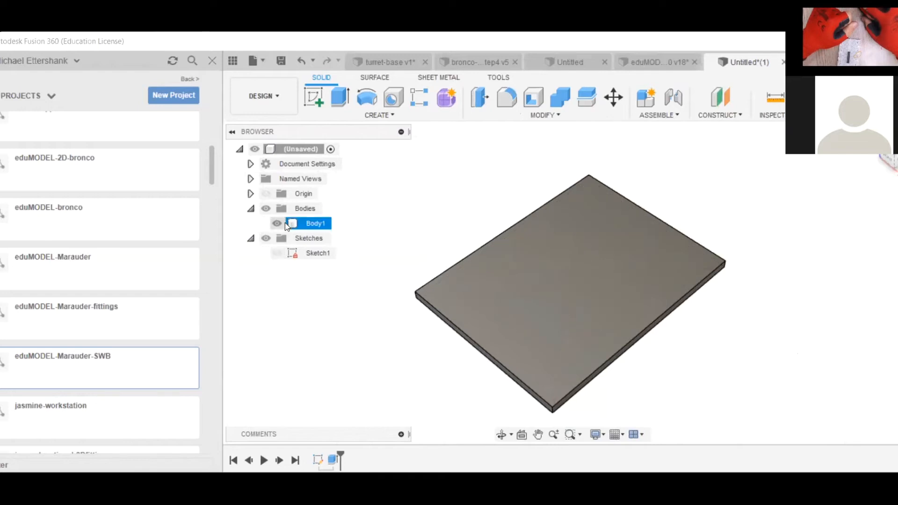
{"action": "left_click", "coordinate": [266, 211]}
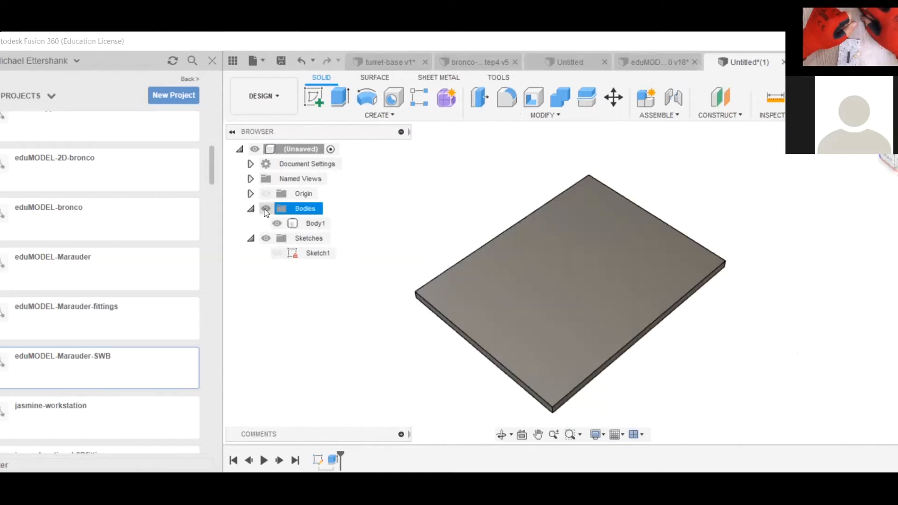
{"action": "left_click", "coordinate": [265, 209]}
{"action": "left_click", "coordinate": [266, 209]}
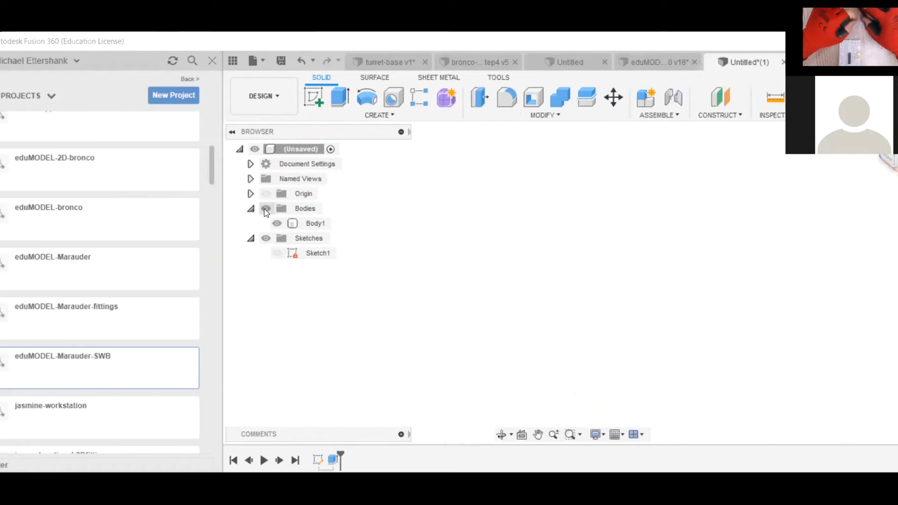
{"action": "left_click", "coordinate": [277, 224]}
{"action": "left_click", "coordinate": [277, 224]}
{"action": "left_click", "coordinate": [276, 253]}
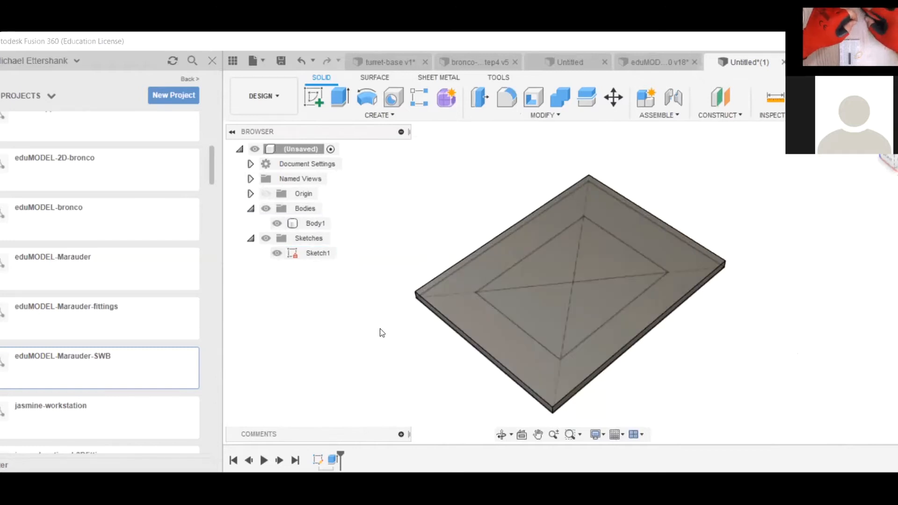
- Edit the plate's extrusion to remove the inner rectangle from its profiles, leaving only the outer frame extruded
{"action": "left_click", "coordinate": [330, 459]}
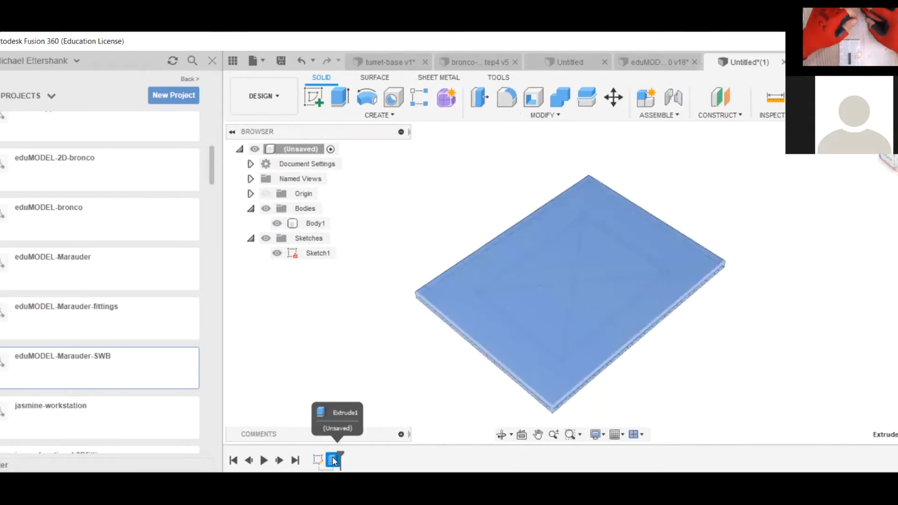
{"action": "right_click", "coordinate": [334, 458]}
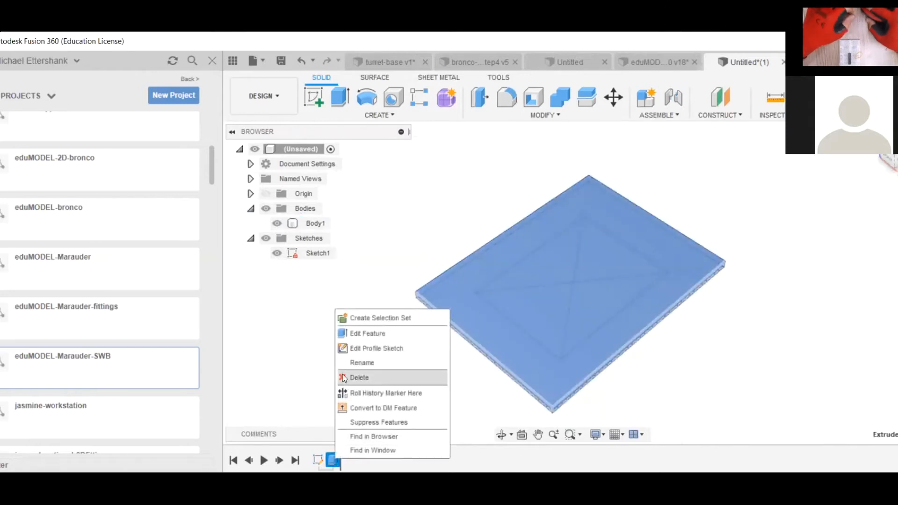
{"action": "left_click", "coordinate": [360, 333]}
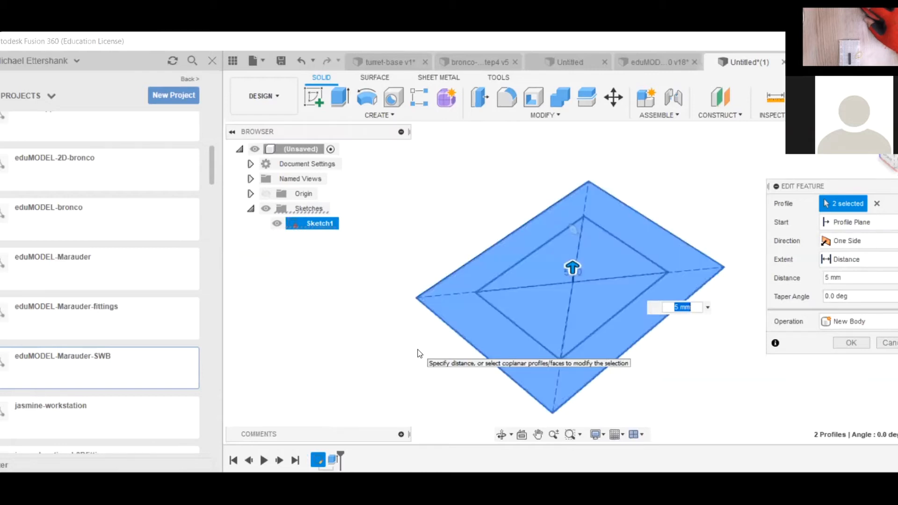
{"action": "left_click", "coordinate": [547, 322]}
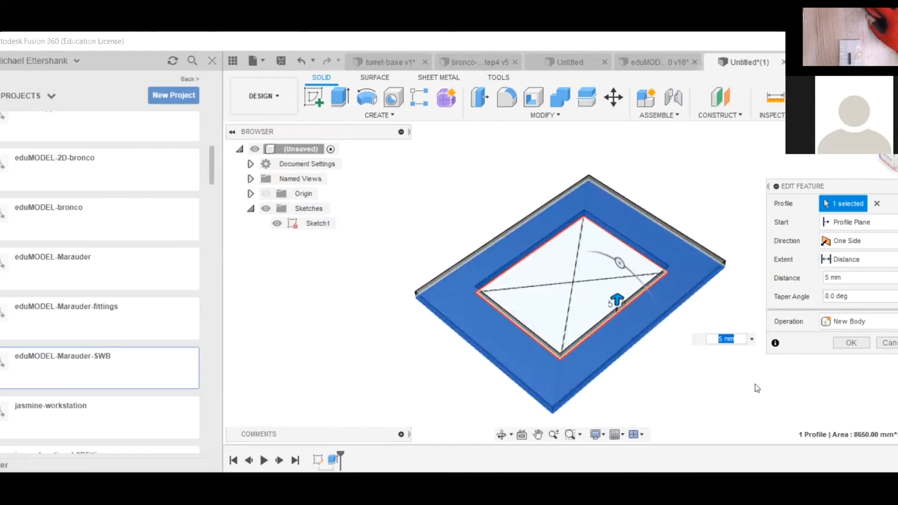
{"action": "left_click", "coordinate": [850, 343]}
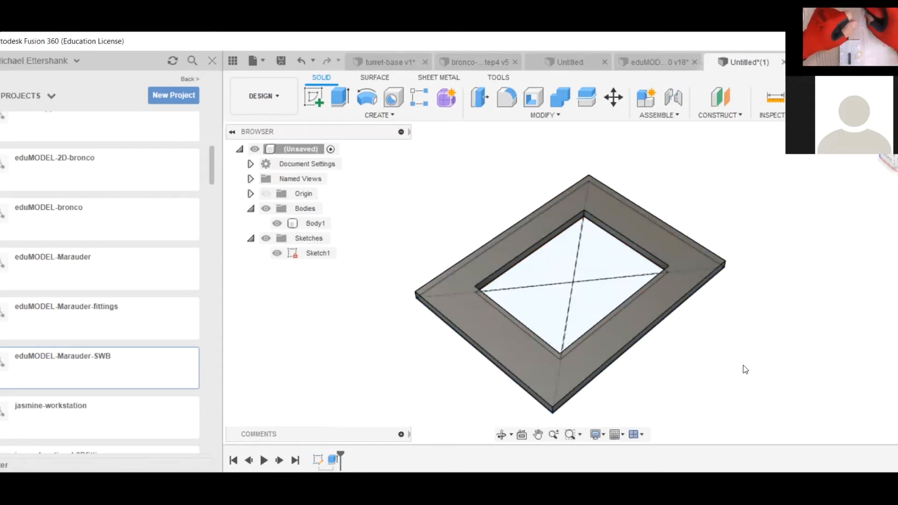
{"action": "middle_click_drag", "start_coordinate": [758, 347], "coordinate": [793, 382], "text": "shift"}
{"action": "left_click_drag", "start_coordinate": [815, 389], "coordinate": [764, 351]}
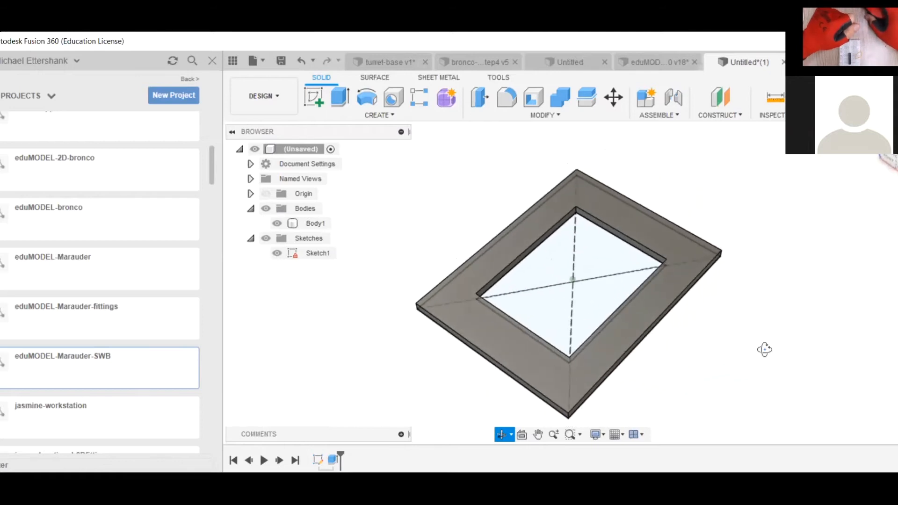
- Extrude the inner rectangle profile 33 mm upward and join it to the surrounding frame
{"action": "key", "text": "Escape"}
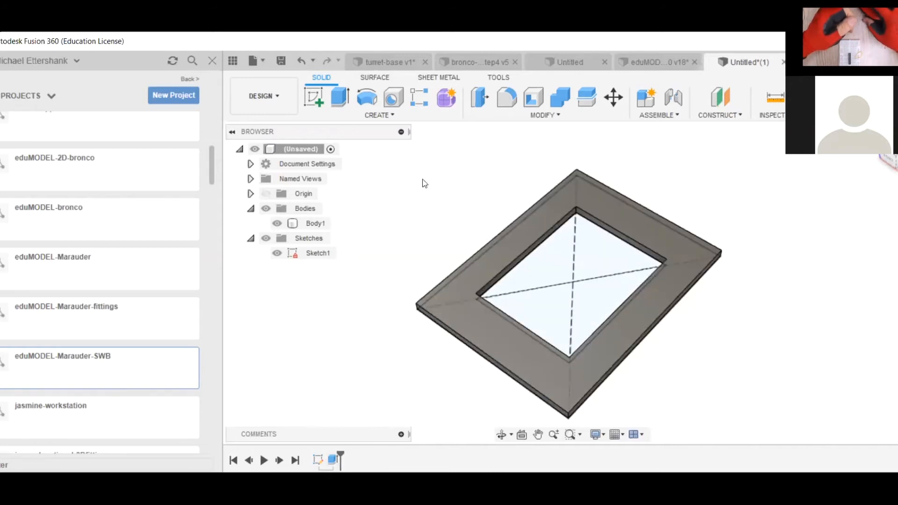
{"action": "left_click", "coordinate": [339, 100]}
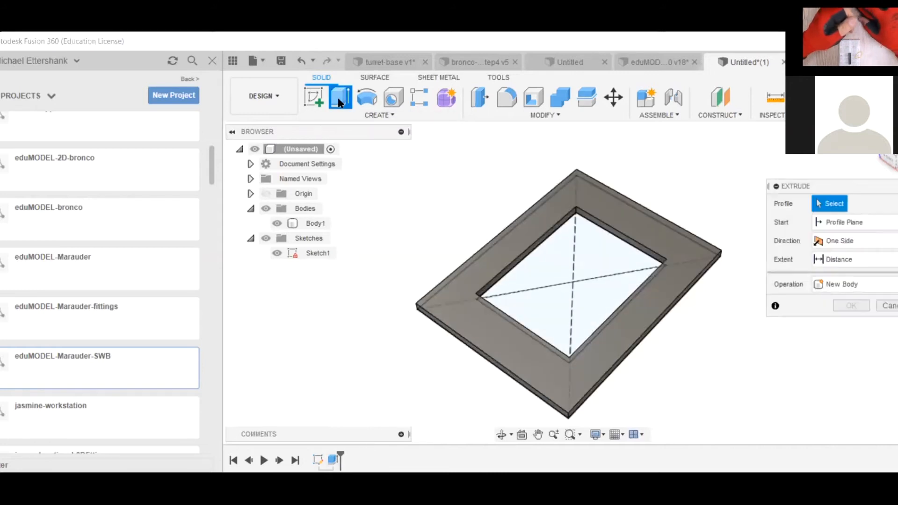
{"action": "left_click", "coordinate": [587, 270]}
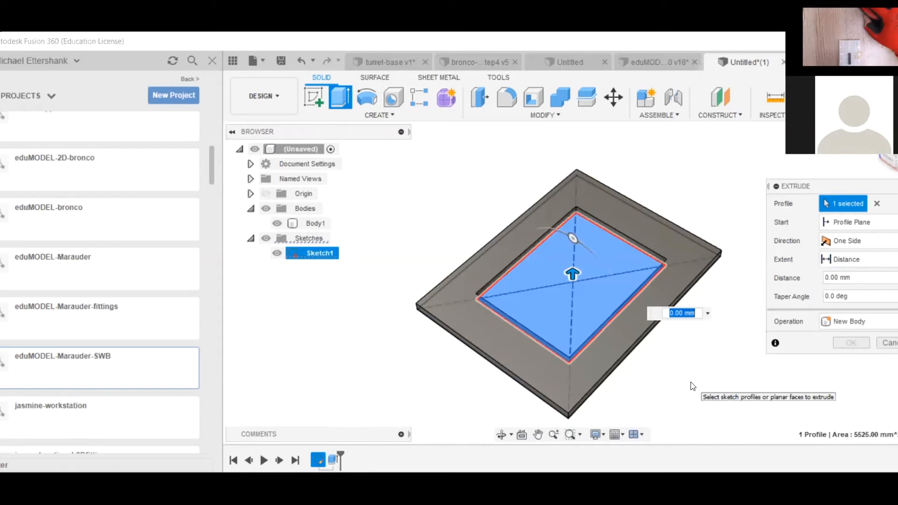
{"action": "type", "text": "33"}
{"action": "key", "text": "Return"}
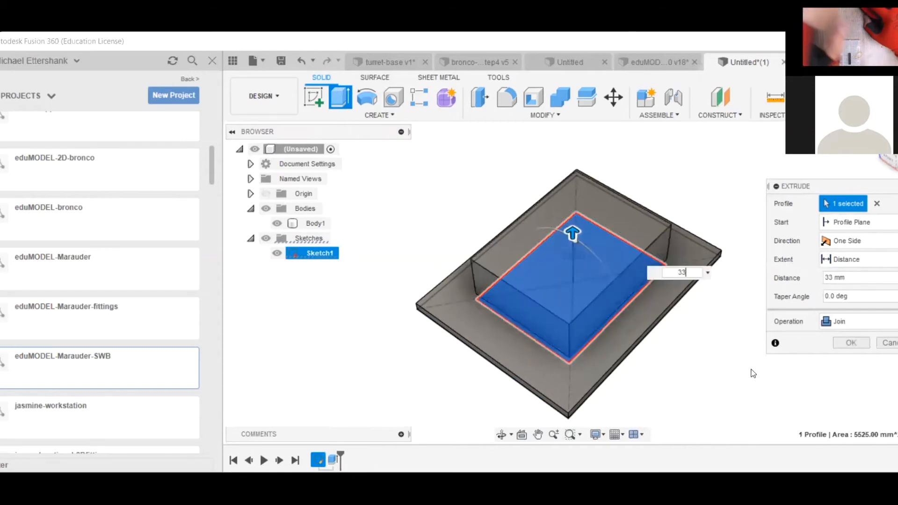
{"action": "left_click", "coordinate": [851, 344]}
{"action": "middle_click_drag", "start_coordinate": [758, 337], "coordinate": [730, 374], "text": "shift"}
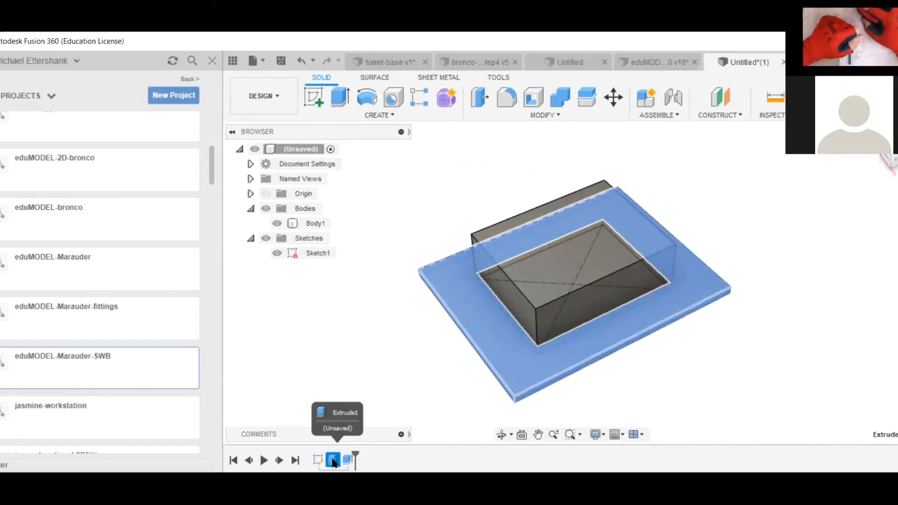
- Highlight the frame extrusion and the central block extrusion in the feature history to compare which geometry each one produces
{"action": "left_click", "coordinate": [496, 336]}
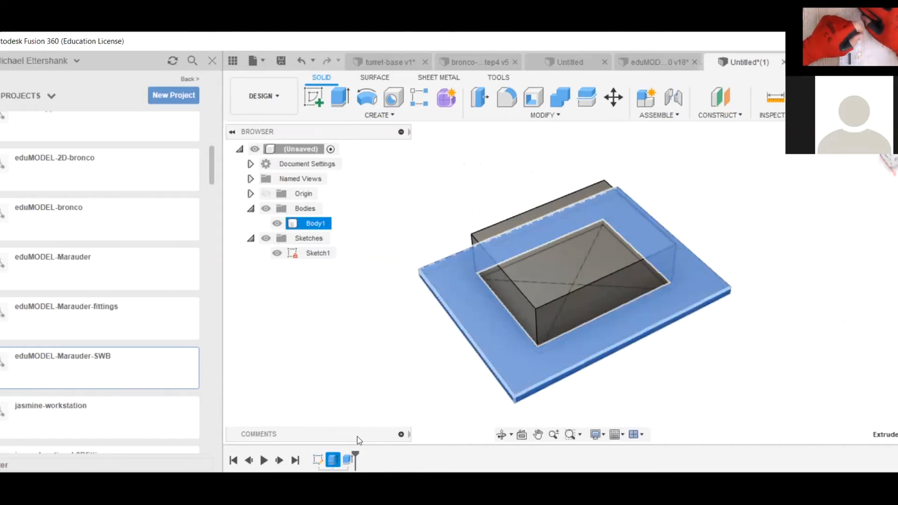
{"action": "left_click", "coordinate": [346, 458]}
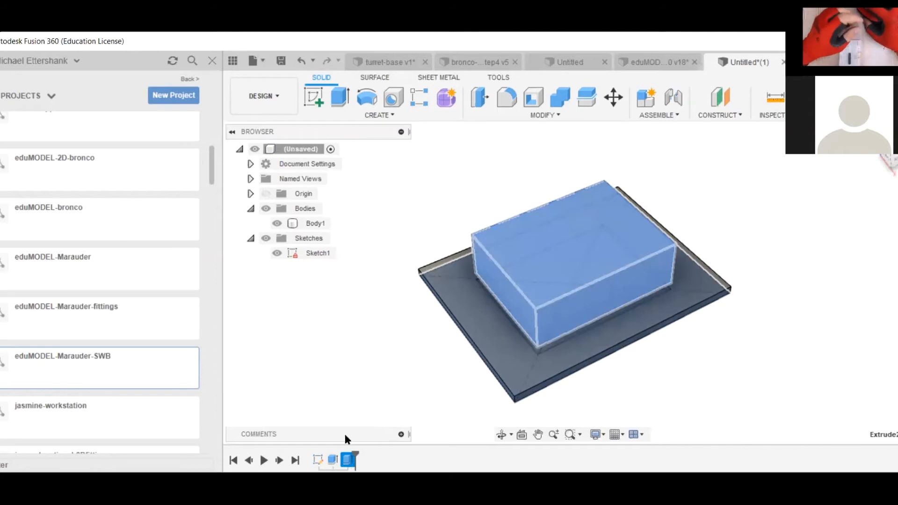
{"action": "middle_click_drag", "start_coordinate": [385, 405], "coordinate": [496, 342], "text": "shift"}
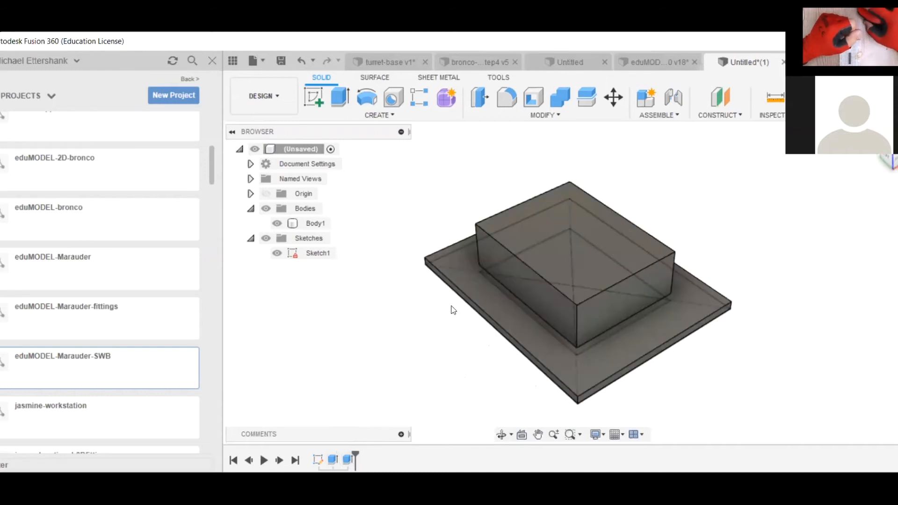
- Edit the central block's extrusion, setting its distance to 2 mm
{"action": "right_click", "coordinate": [349, 460]}
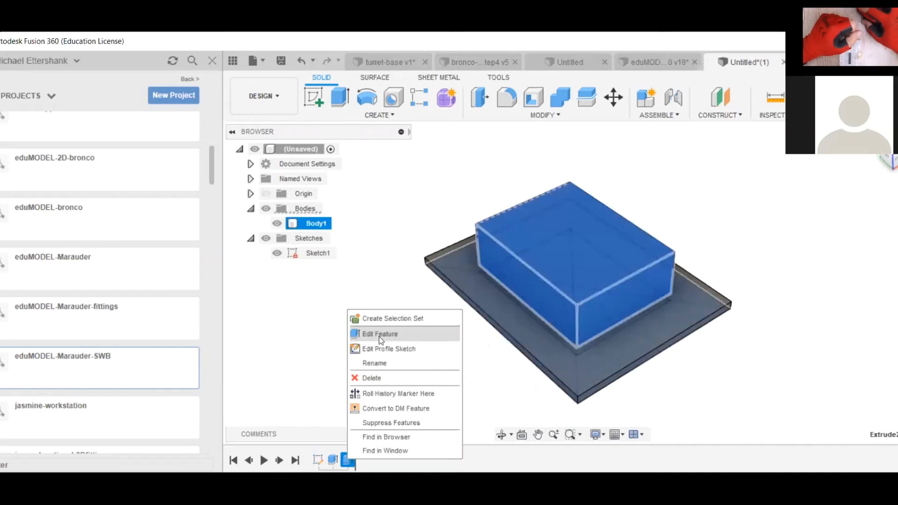
{"action": "left_click", "coordinate": [379, 334]}
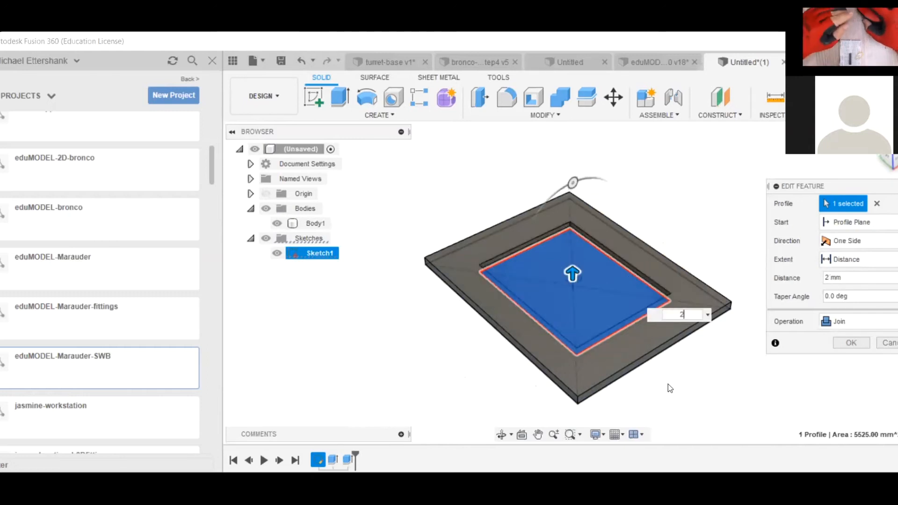
{"action": "left_click", "coordinate": [850, 344]}
- Examine the recessed floor inside the frame up close and from several angles, including from above
{"action": "middle_click_drag", "start_coordinate": [832, 311], "coordinate": [794, 280], "text": "shift"}
{"action": "scroll", "coordinate": [594, 310], "scroll_direction": "up", "scroll_amount": 3}
{"action": "scroll", "coordinate": [363, 296], "scroll_direction": "up", "scroll_amount": 5}
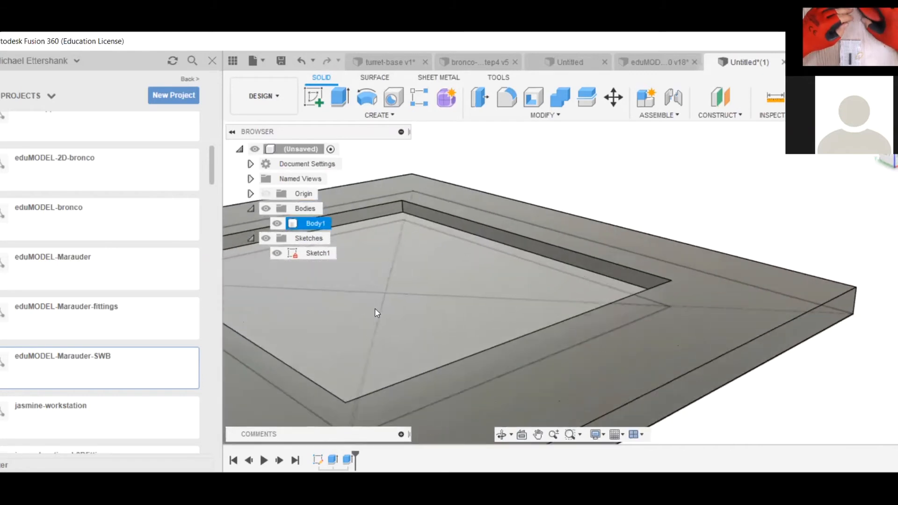
{"action": "middle_click_drag", "start_coordinate": [666, 168], "coordinate": [813, 236], "text": "shift"}
{"action": "scroll", "coordinate": [806, 236], "scroll_direction": "down", "scroll_amount": 2}
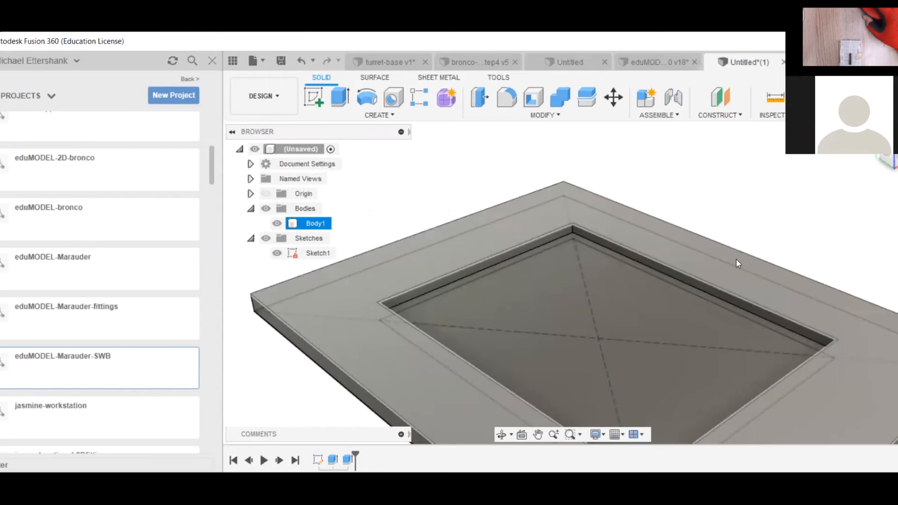
{"action": "left_click", "coordinate": [818, 253]}
{"action": "middle_click_drag", "start_coordinate": [809, 244], "coordinate": [826, 292], "text": "shift"}
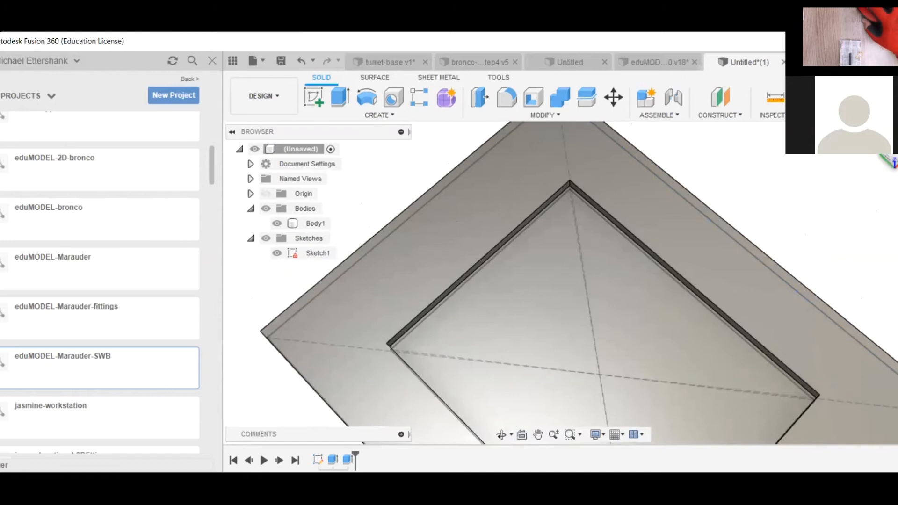
{"action": "left_click", "coordinate": [880, 140]}
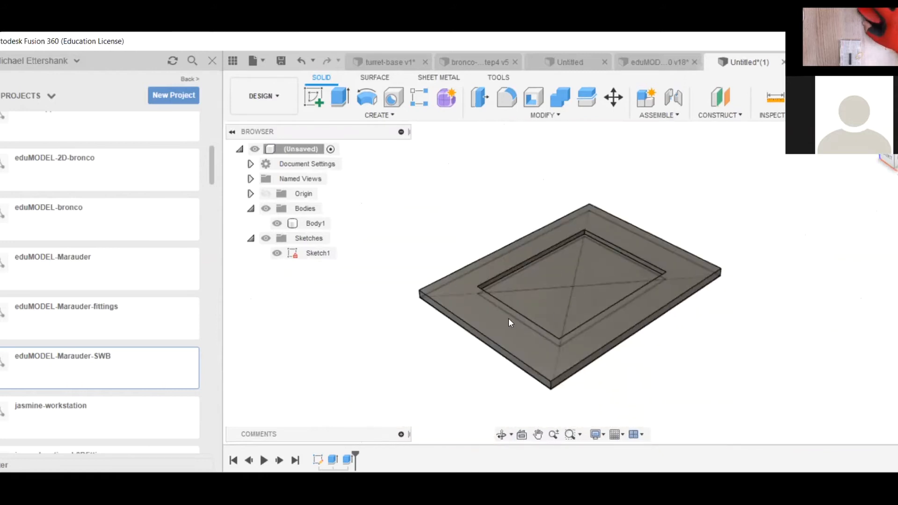
- Edit the base sketch and set the outer rectangle's height to 95 mm
{"action": "right_click", "coordinate": [317, 461]}
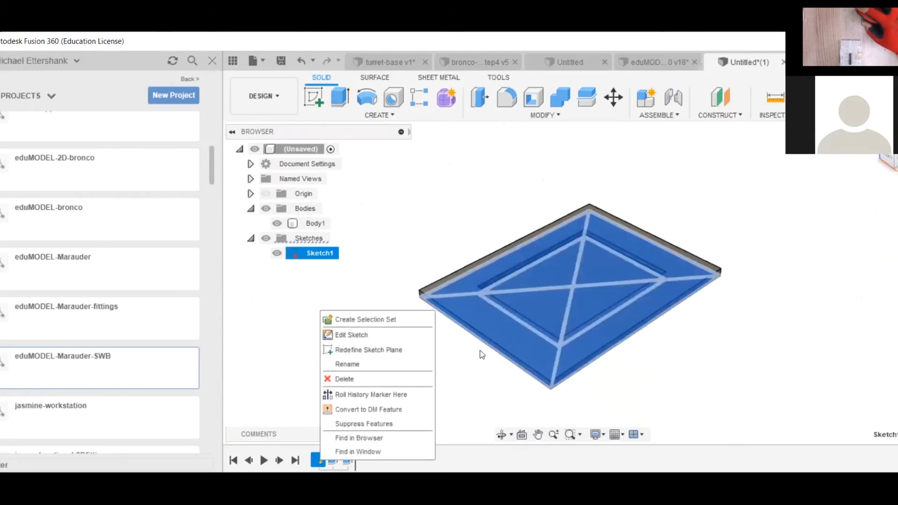
{"action": "left_click", "coordinate": [352, 335]}
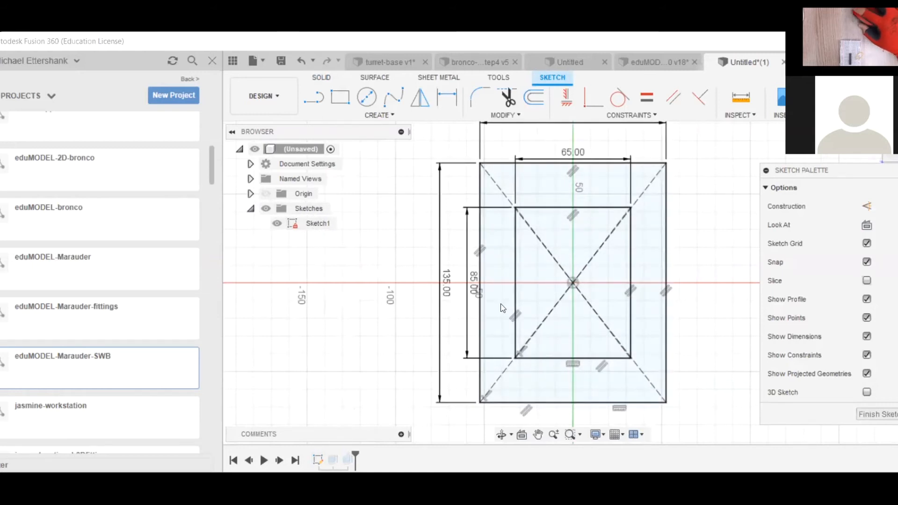
{"action": "double_click", "coordinate": [446, 286]}
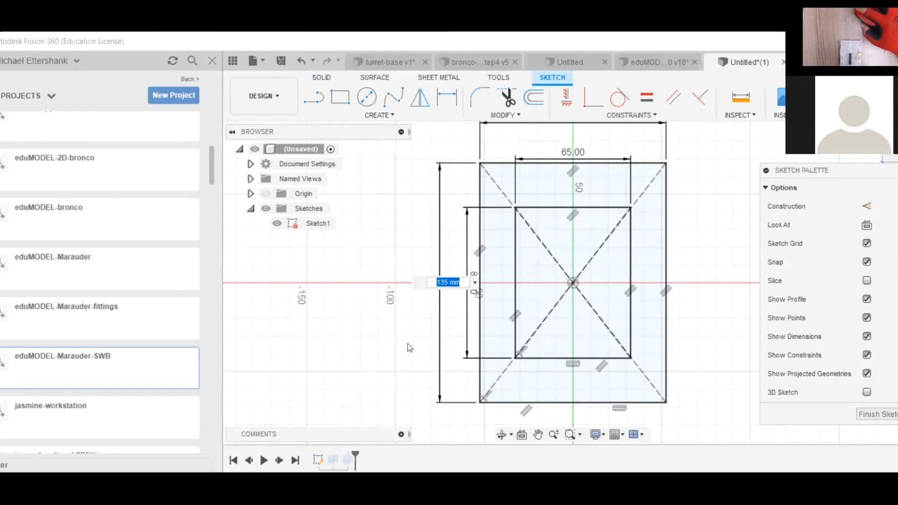
{"action": "type", "text": "95"}
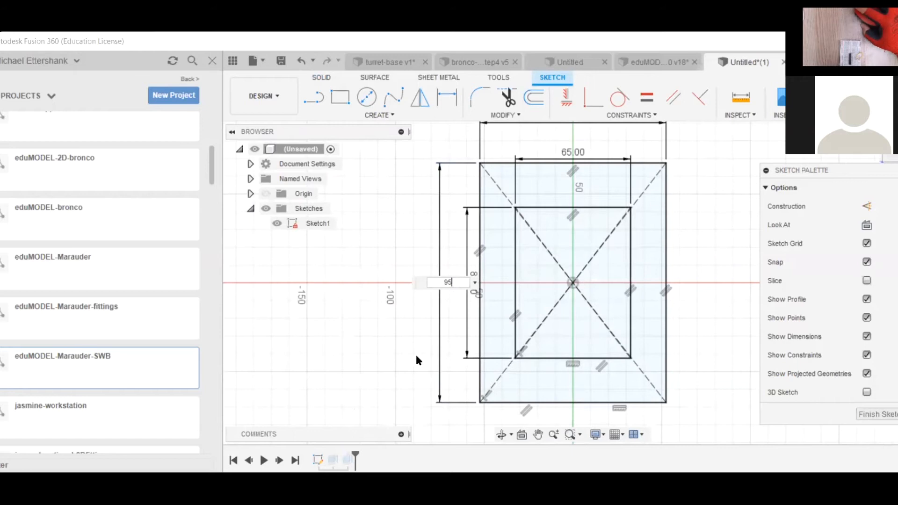
{"action": "key", "text": "Return"}
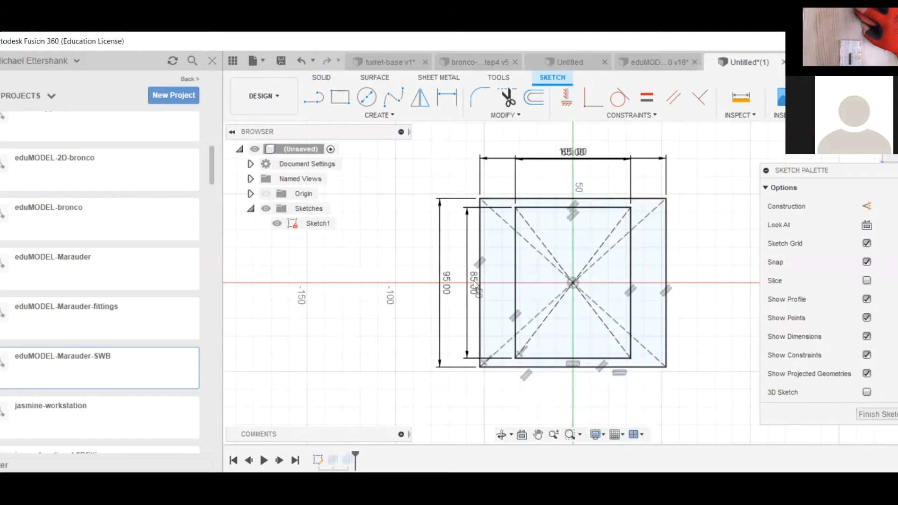
- Move the inner rectangle's width dimension clear of the outer one, set the outer rectangle's width to 85 mm, and finish the sketch
{"action": "left_click_drag", "start_coordinate": [567, 158], "coordinate": [567, 181]}
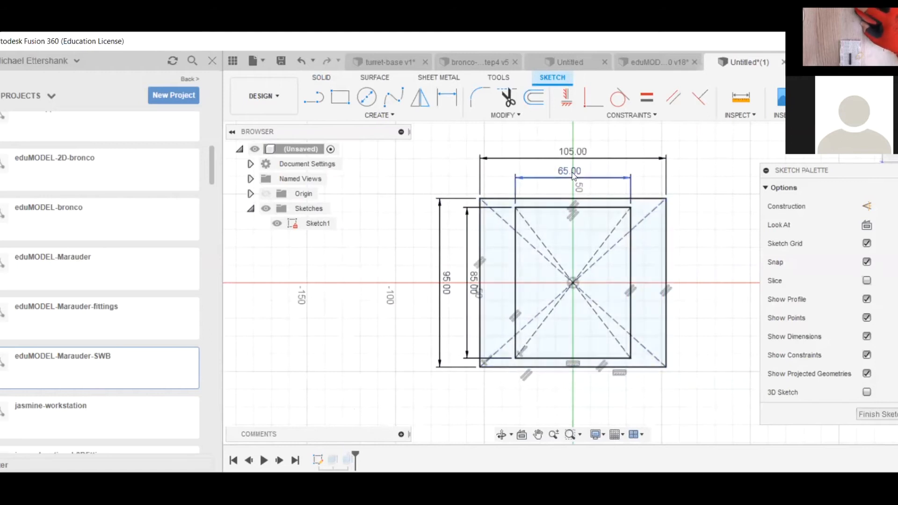
{"action": "left_click", "coordinate": [569, 156]}
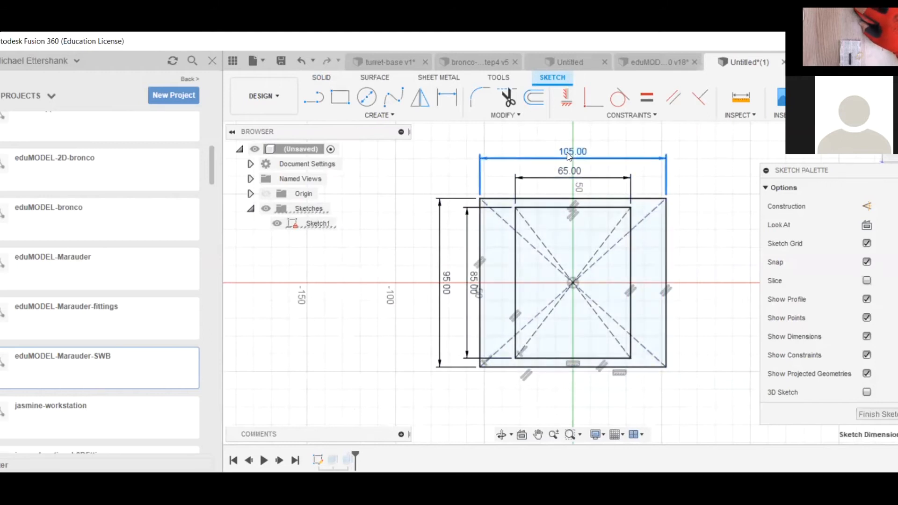
{"action": "double_click", "coordinate": [569, 156]}
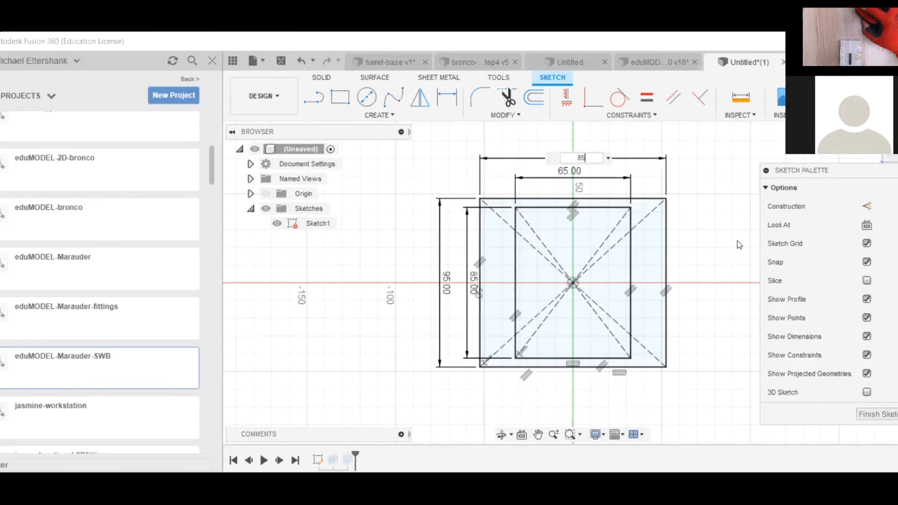
{"action": "key", "text": "Return"}
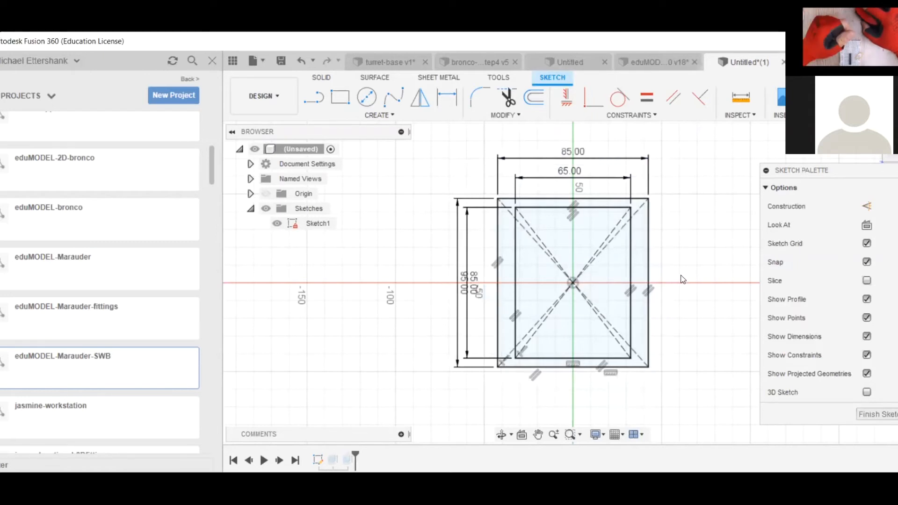
{"action": "left_click", "coordinate": [867, 416]}
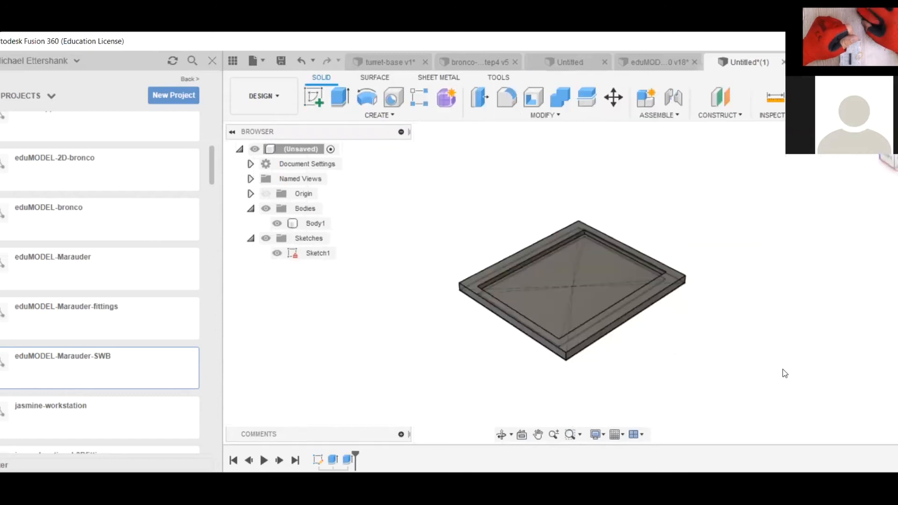
- Examine the resized plate from above and below, checking its narrower rim and recessed floor
{"action": "mouse_move", "coordinate": [432, 339]}
{"action": "middle_mouse_down", "text": "shift"}
{"action": "mouse_move", "coordinate": [451, 355]}
{"action": "mouse_move", "coordinate": [432, 346]}
{"action": "middle_mouse_up", "text": "shift"}
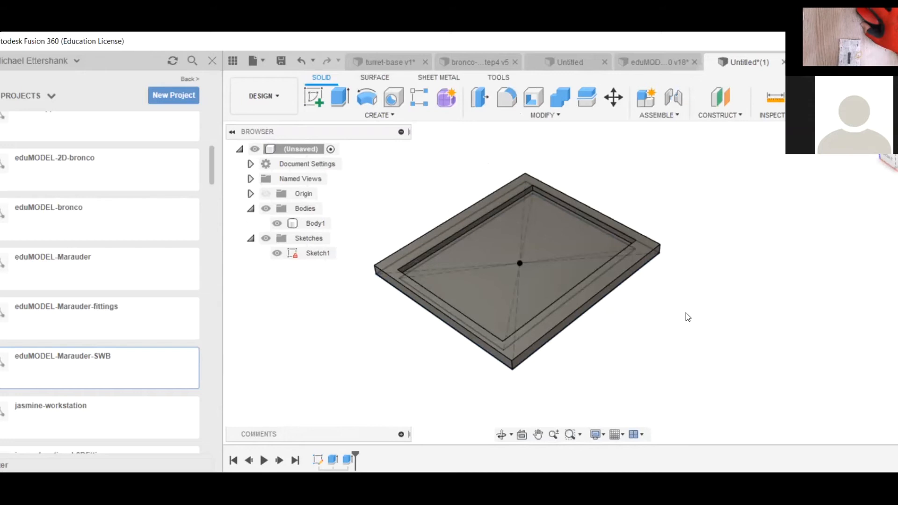
{"action": "mouse_move", "coordinate": [680, 283]}
{"action": "middle_mouse_down", "text": "shift"}
{"action": "mouse_move", "coordinate": [743, 310]}
{"action": "mouse_move", "coordinate": [742, 350]}
{"action": "mouse_move", "coordinate": [731, 351]}
{"action": "mouse_move", "coordinate": [698, 309]}
{"action": "mouse_move", "coordinate": [668, 321]}
{"action": "mouse_move", "coordinate": [684, 339]}
{"action": "mouse_move", "coordinate": [712, 317]}
{"action": "mouse_move", "coordinate": [731, 309]}
{"action": "mouse_move", "coordinate": [734, 317]}
{"action": "mouse_move", "coordinate": [715, 305]}
{"action": "mouse_move", "coordinate": [722, 300]}
{"action": "middle_mouse_up", "text": "shift"}
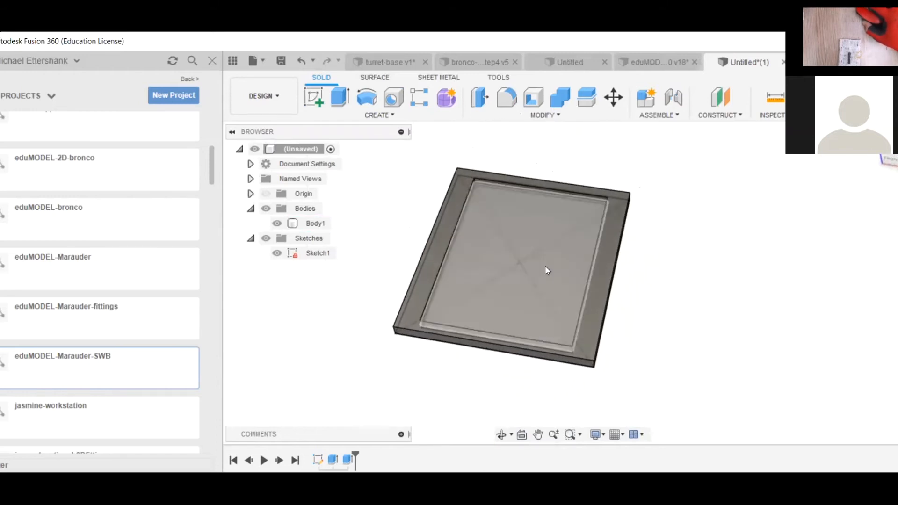
{"action": "left_click", "coordinate": [553, 294]}
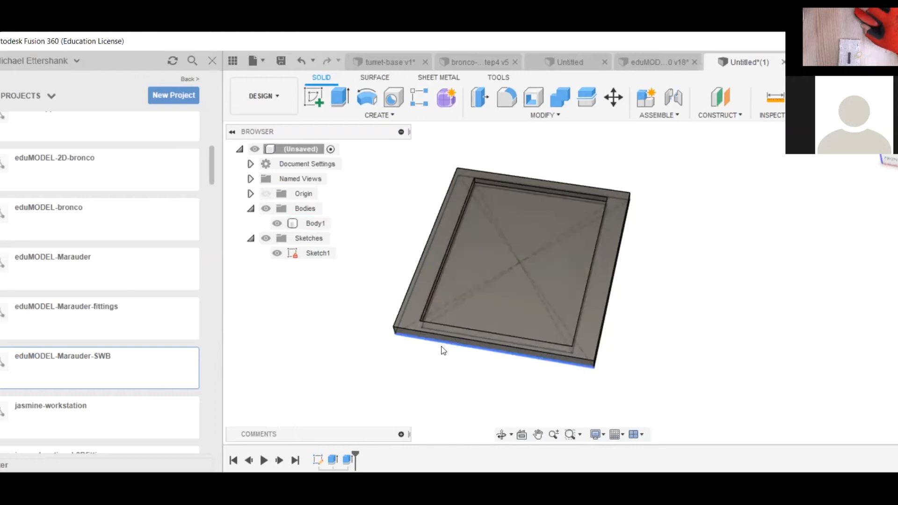
{"action": "middle_click_drag", "start_coordinate": [719, 299], "coordinate": [727, 134], "text": "shift"}
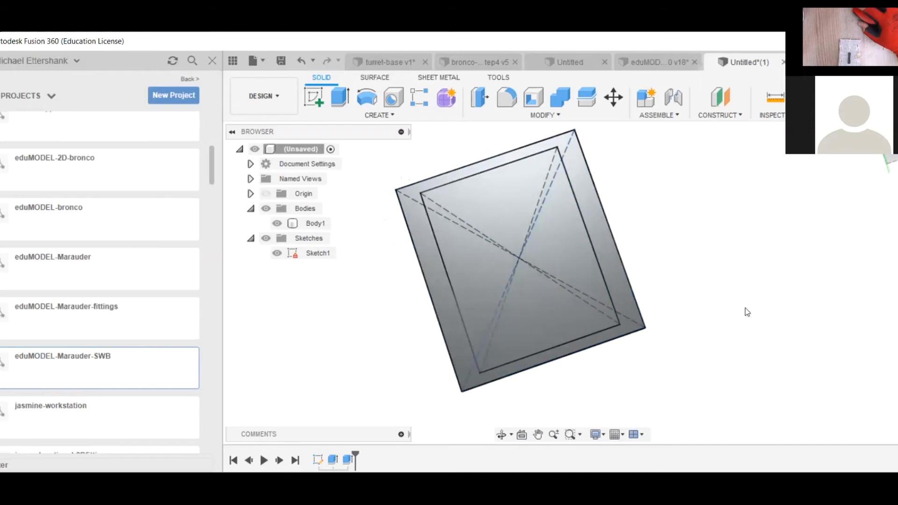
{"action": "middle_click_drag", "start_coordinate": [712, 293], "coordinate": [695, 418], "text": "shift"}
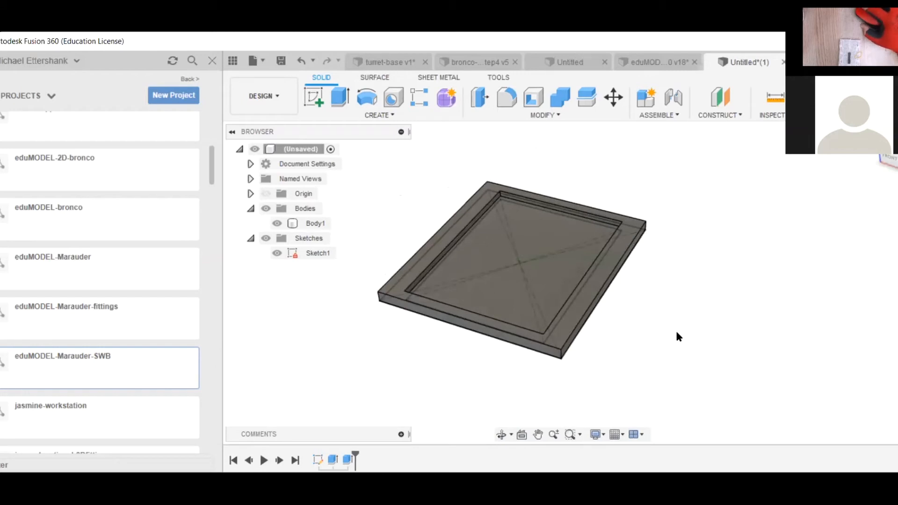
{"action": "middle_click_drag", "start_coordinate": [683, 302], "coordinate": [694, 323], "text": "shift"}
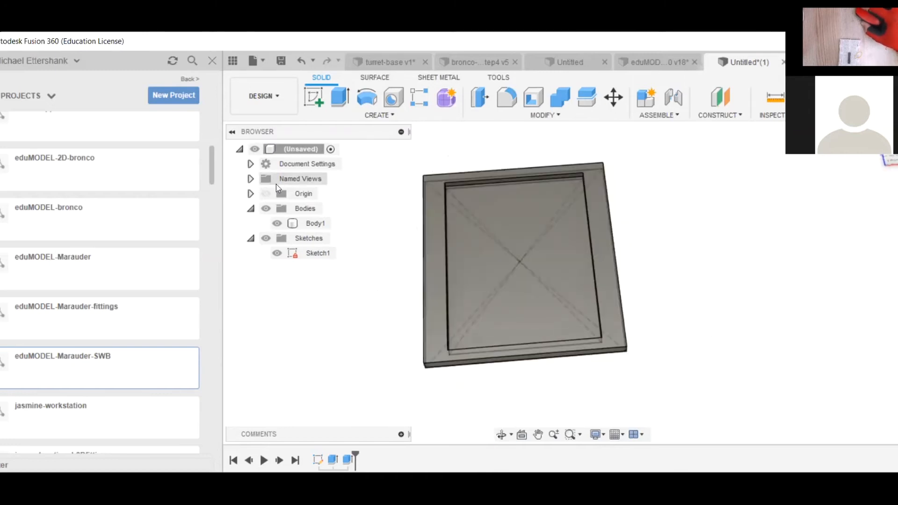
{"action": "left_click", "coordinate": [475, 260]}
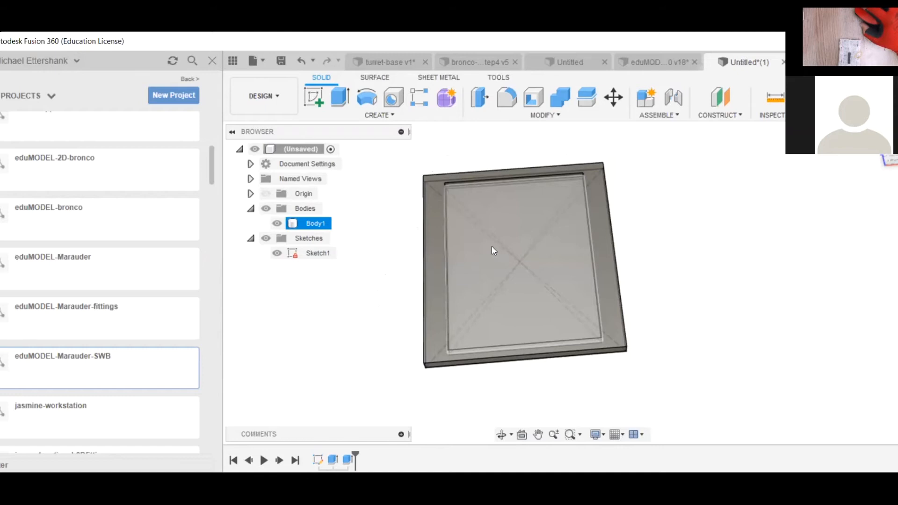
{"action": "left_click", "coordinate": [666, 325]}
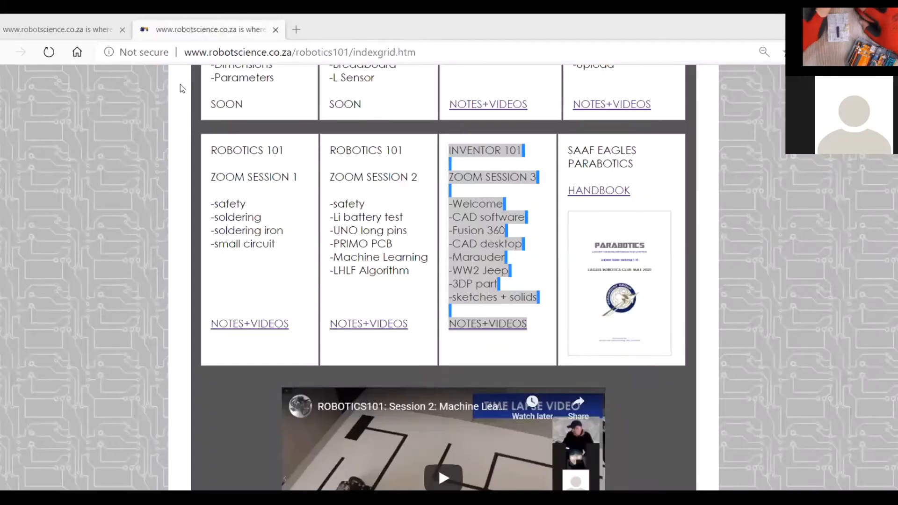
- Open google.com in the browser and search for "drawing of arduino UNO with dimensions"
{"action": "left_click", "coordinate": [210, 62]}
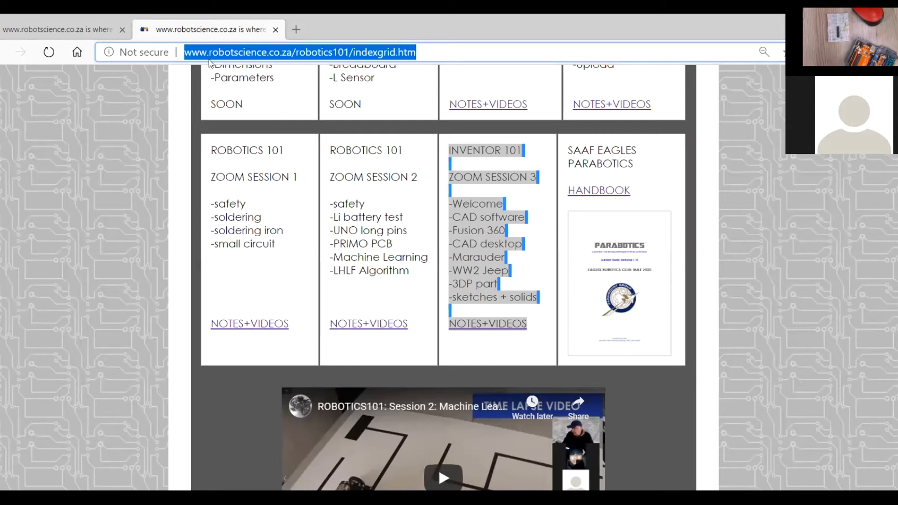
{"action": "type", "text": "goo"}
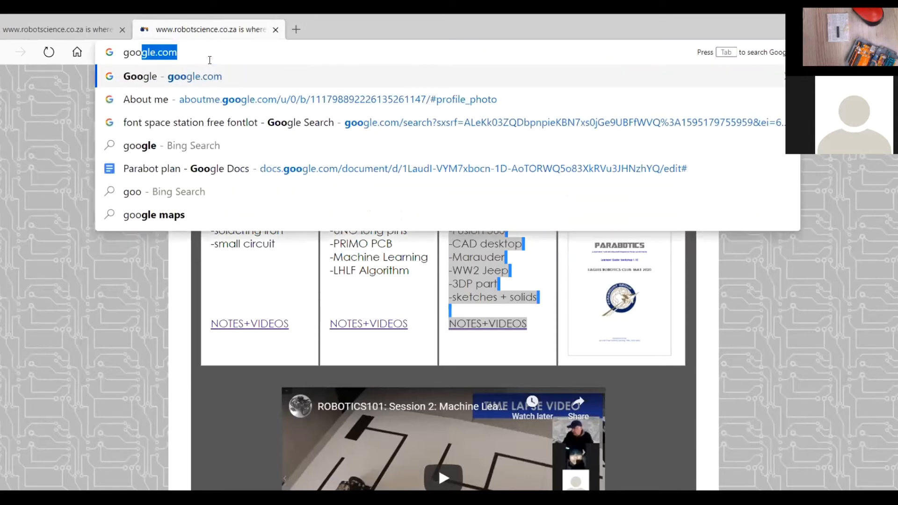
{"action": "key", "text": "Return"}
{"action": "left_click", "coordinate": [311, 306]}
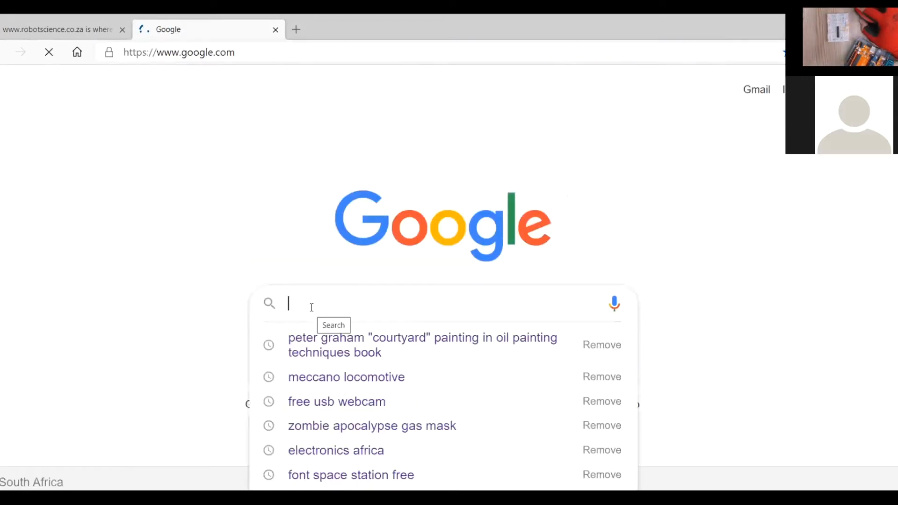
{"action": "type", "text": "drawin"}
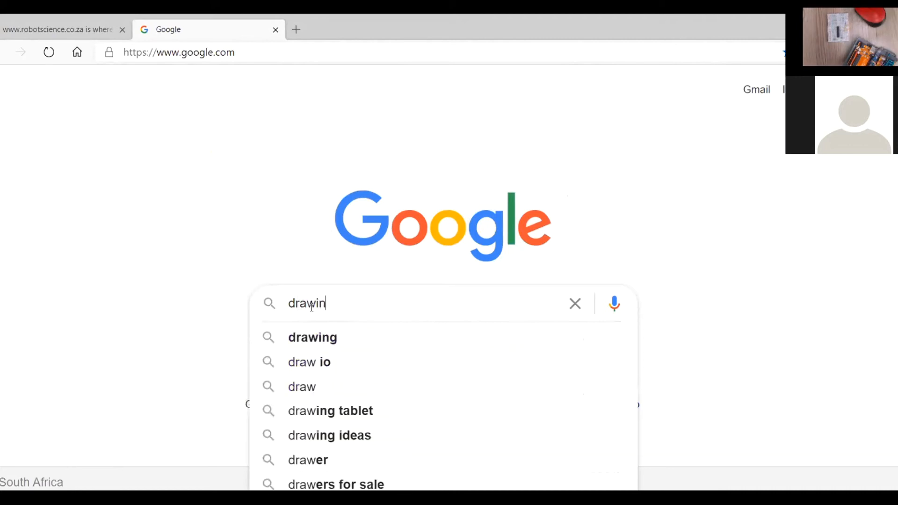
{"action": "type", "text": "g of arduino "}
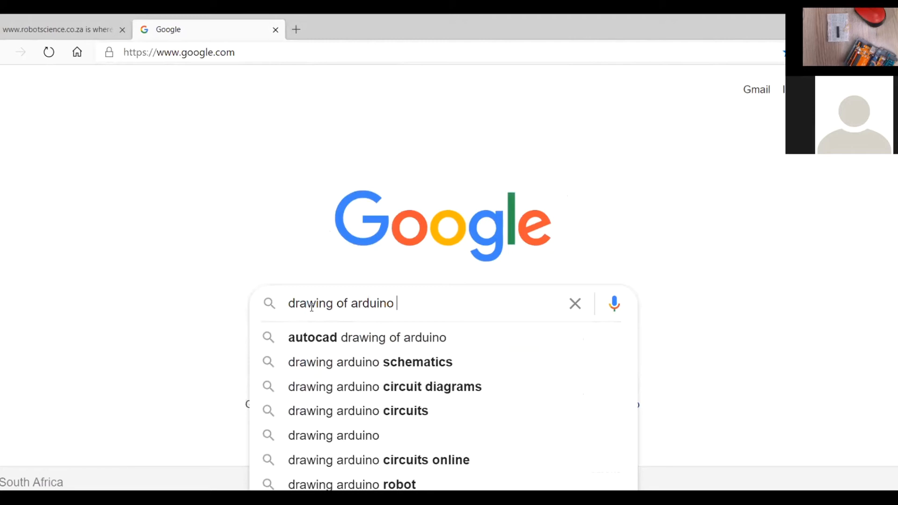
{"action": "type", "text": "3iyth"}
{"action": "key", "text": "BackSpace"}
{"action": "key", "text": "BackSpace"}
{"action": "key", "text": "BackSpace"}
{"action": "key", "text": "BackSpace"}
{"action": "key", "text": "BackSpace"}
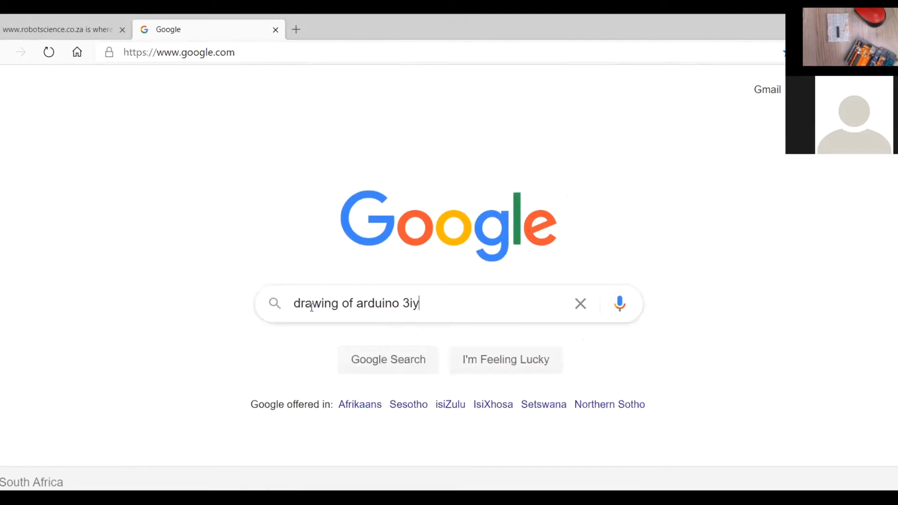
{"action": "type", "text": "UNO with "}
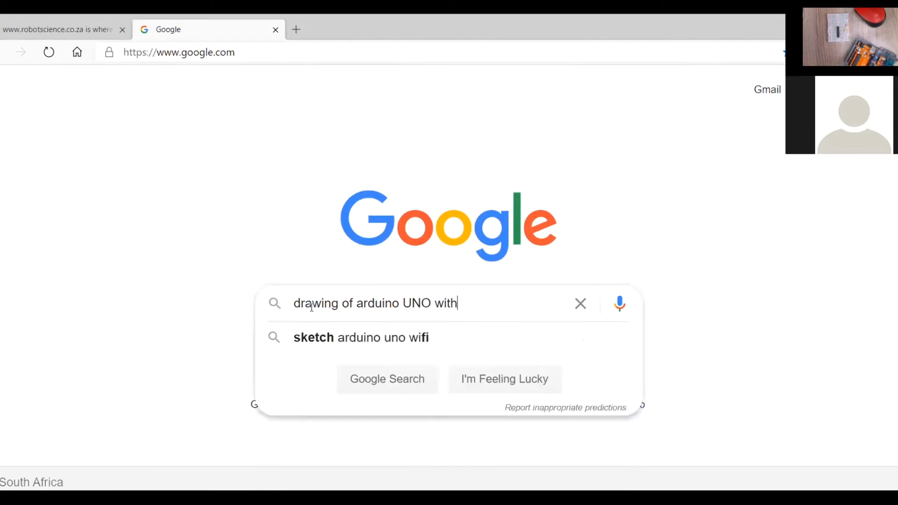
{"action": "type", "text": "dimensions"}
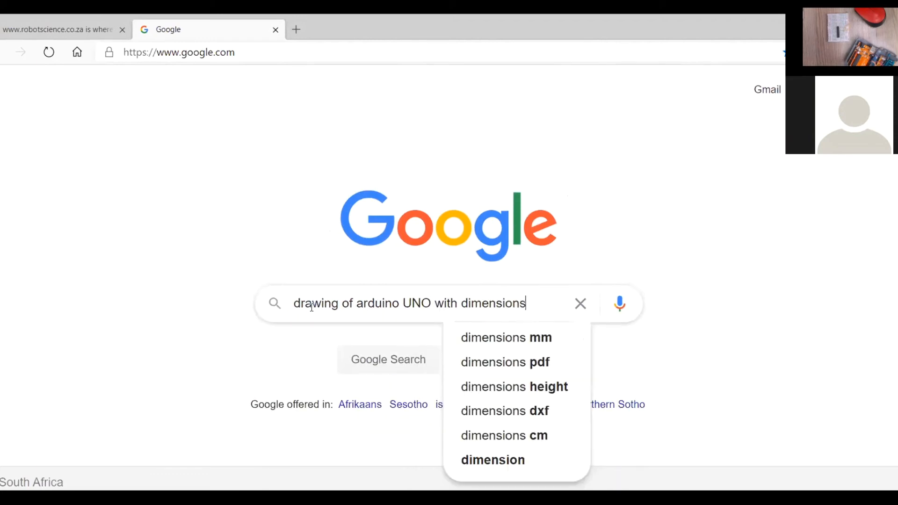
{"action": "key", "text": "Return"}
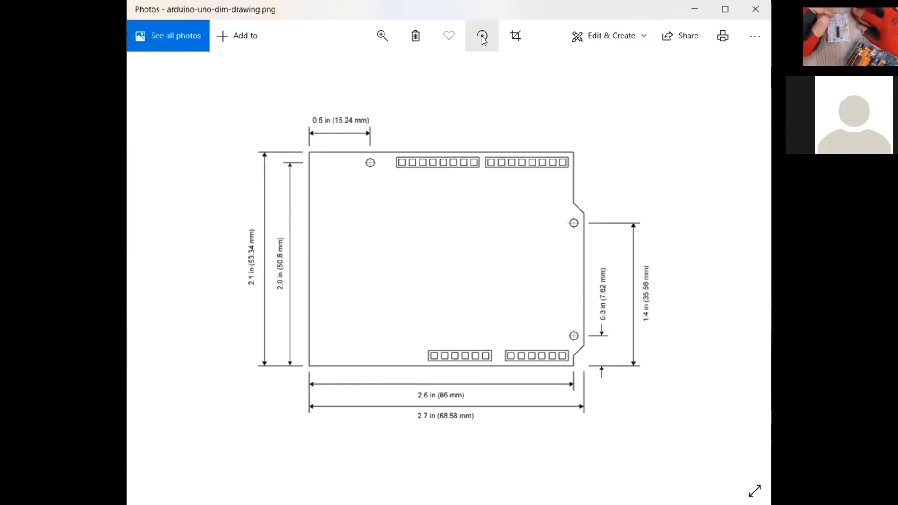
- In Photos, rotate the image arduino-uno-dim-drawing.png a quarter turn clockwise
{"action": "left_click", "coordinate": [483, 36]}
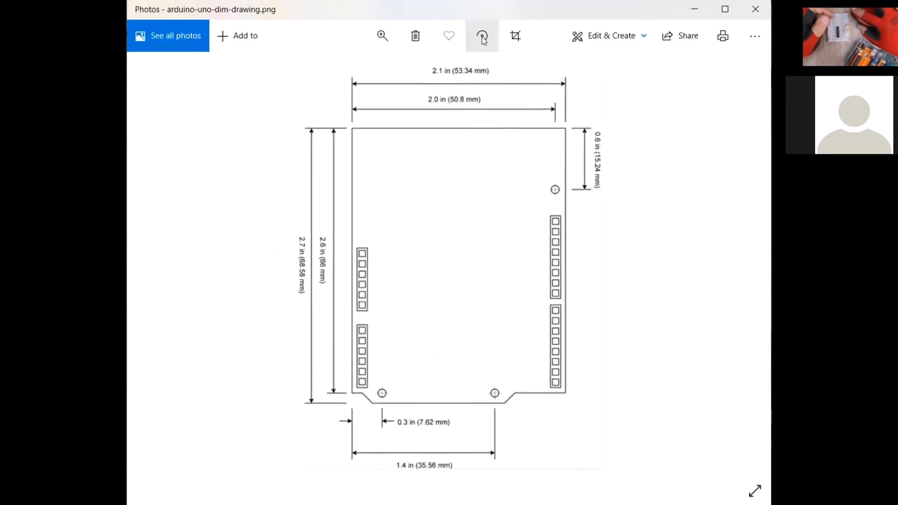
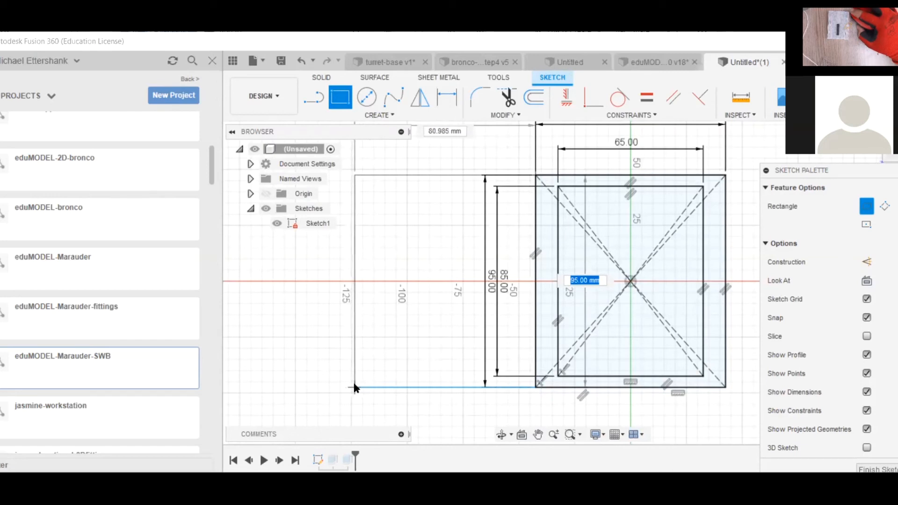
- Draw a rectangle 90 mm wide and 95 mm high against the left edge of the plate's outer rectangle in the base sketch
{"action": "key", "text": "Tab"}
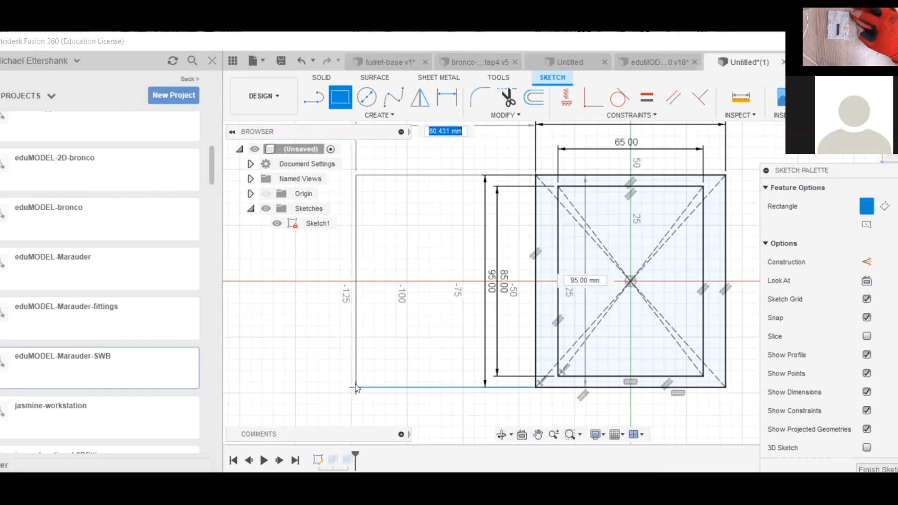
{"action": "type", "text": "90"}
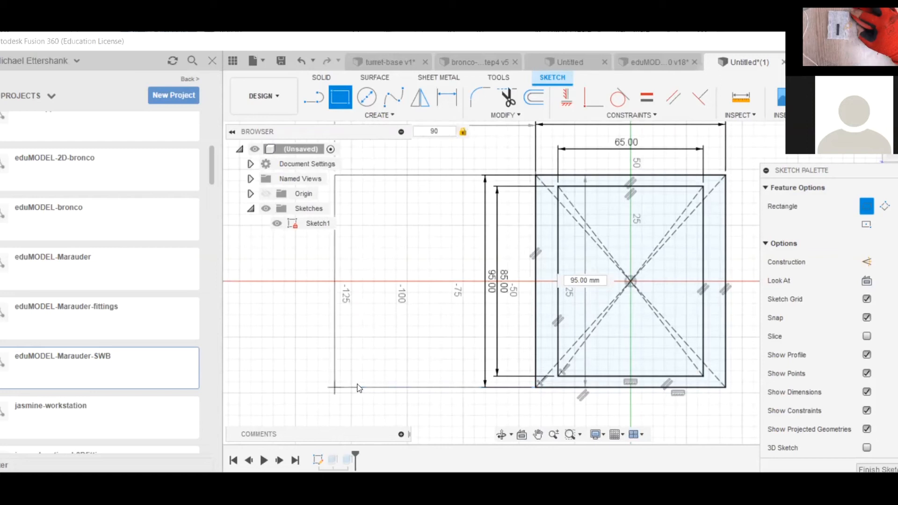
{"action": "key", "text": "Tab"}
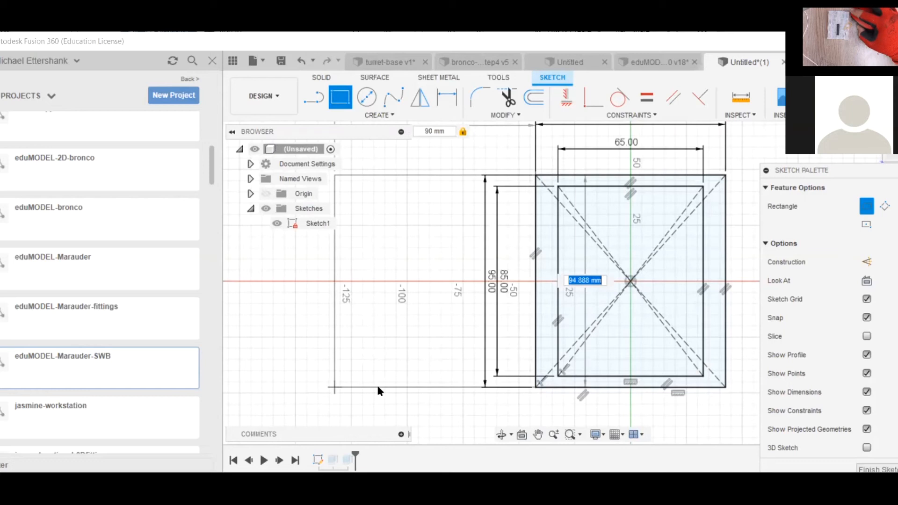
{"action": "type", "text": "95"}
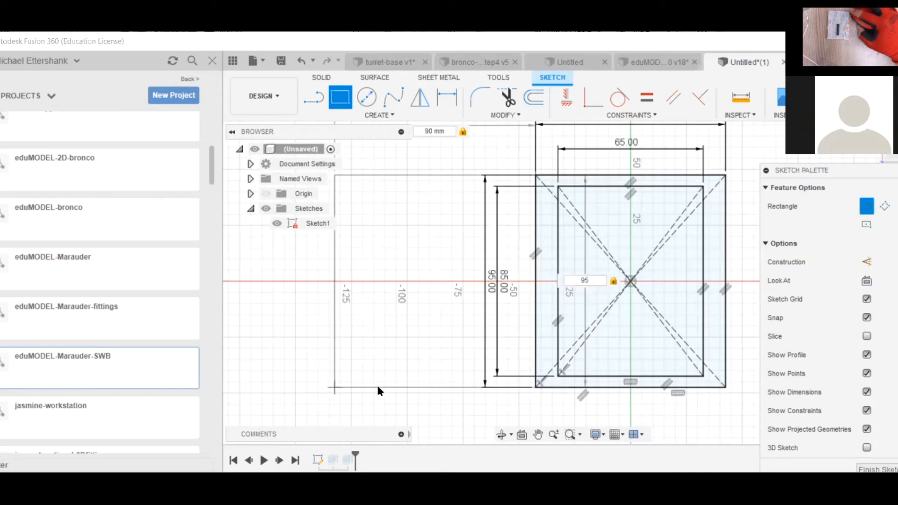
{"action": "key", "text": "Return"}
{"action": "key", "text": "Escape"}
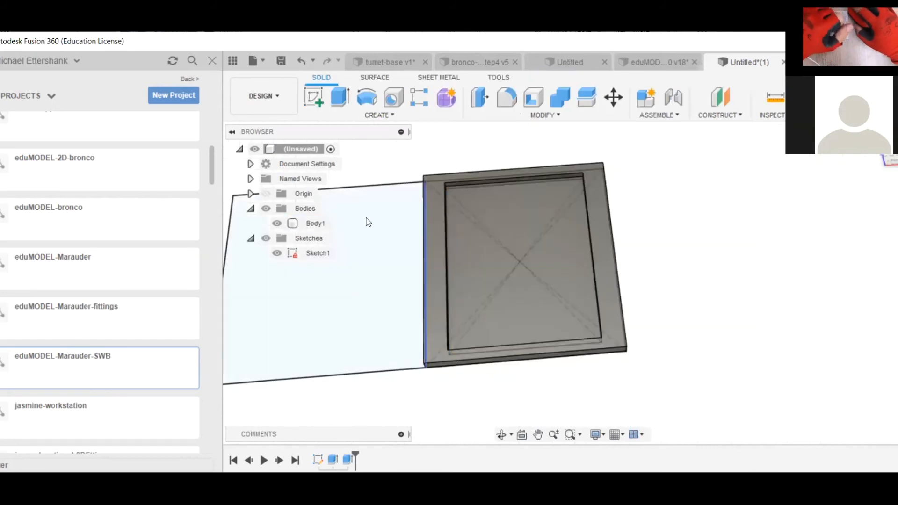
- Edit the base sketch, trim away the edge shared by the new rectangle and the plate outline, and finish the sketch
{"action": "mouse_move", "coordinate": [662, 262]}
{"action": "middle_mouse_down"}
{"action": "mouse_move", "coordinate": [758, 268]}
{"action": "mouse_move", "coordinate": [779, 261]}
{"action": "middle_mouse_up"}
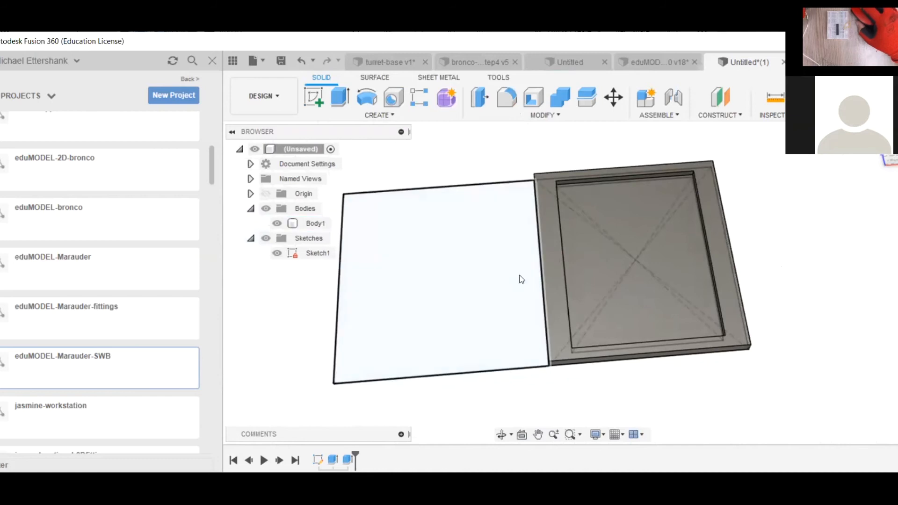
{"action": "left_click", "coordinate": [522, 311]}
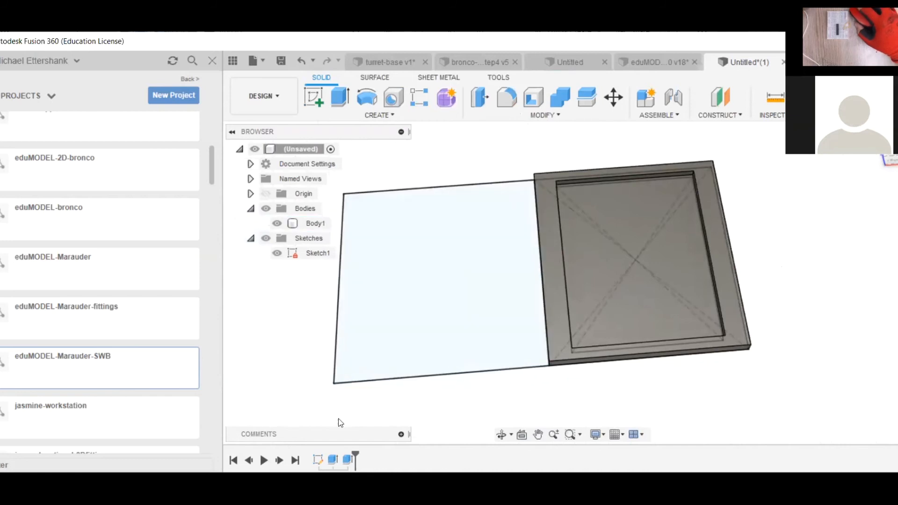
{"action": "right_click", "coordinate": [318, 461]}
{"action": "left_click", "coordinate": [352, 333]}
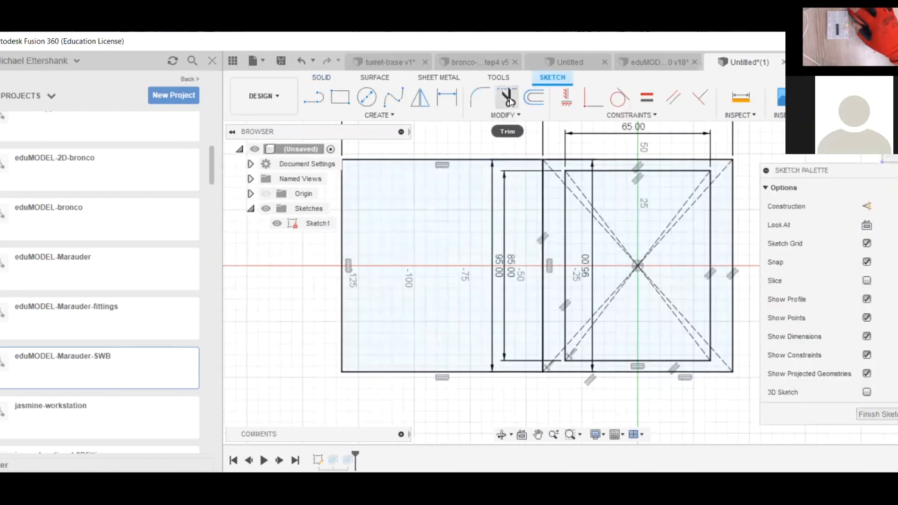
{"action": "left_click", "coordinate": [510, 100]}
{"action": "left_click", "coordinate": [544, 216]}
{"action": "left_click", "coordinate": [541, 216]}
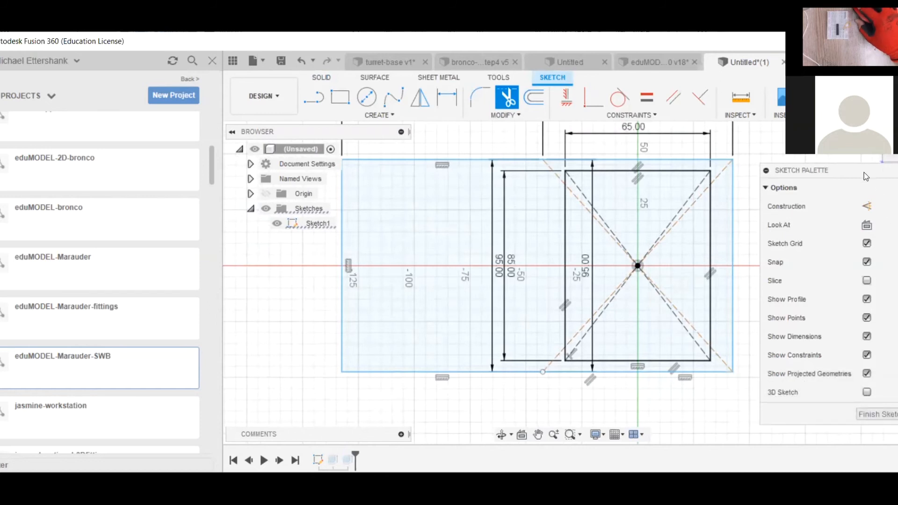
{"action": "left_click", "coordinate": [863, 415]}
{"action": "mouse_move", "coordinate": [822, 315]}
{"action": "middle_mouse_down", "text": "shift"}
{"action": "mouse_move", "coordinate": [808, 317]}
{"action": "mouse_move", "coordinate": [822, 259]}
{"action": "mouse_move", "coordinate": [828, 285]}
{"action": "mouse_move", "coordinate": [813, 309]}
{"action": "middle_mouse_up", "text": "shift"}
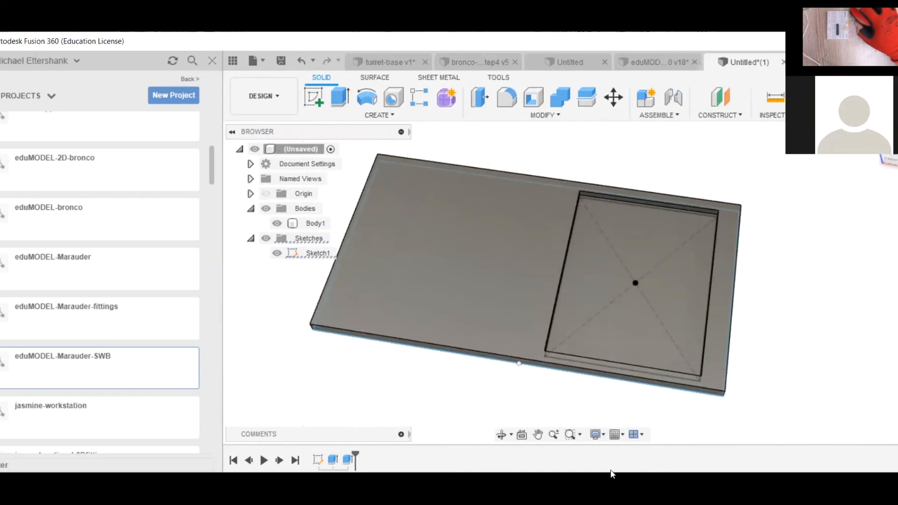
- Edit the base sketch and move the 95 mm height dimension inside the added area outside the extended plate's left edge
{"action": "right_click", "coordinate": [318, 460]}
{"action": "left_click", "coordinate": [348, 336]}
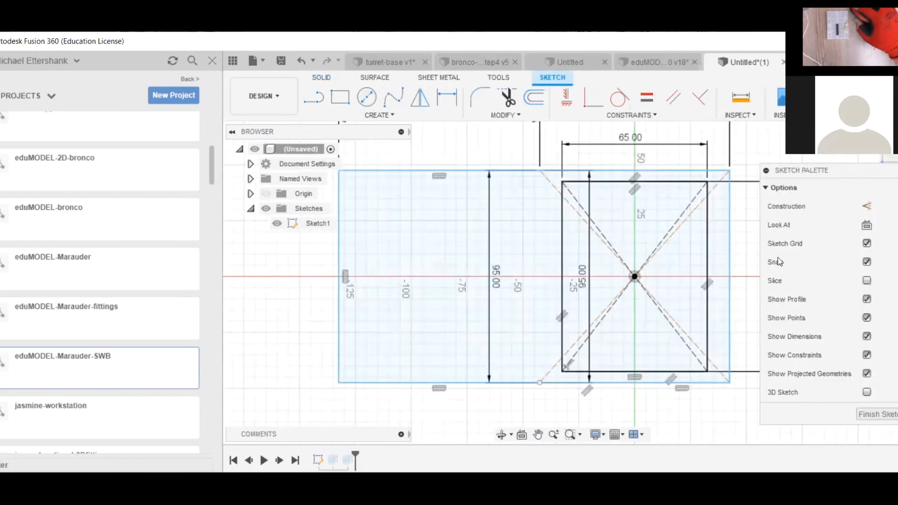
{"action": "left_click_drag", "start_coordinate": [462, 260], "coordinate": [273, 246]}
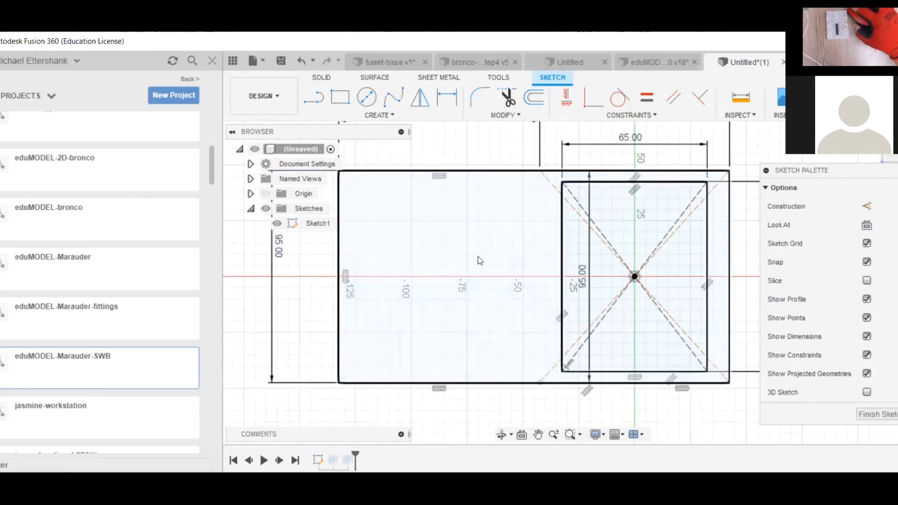
{"action": "left_click", "coordinate": [340, 98]}
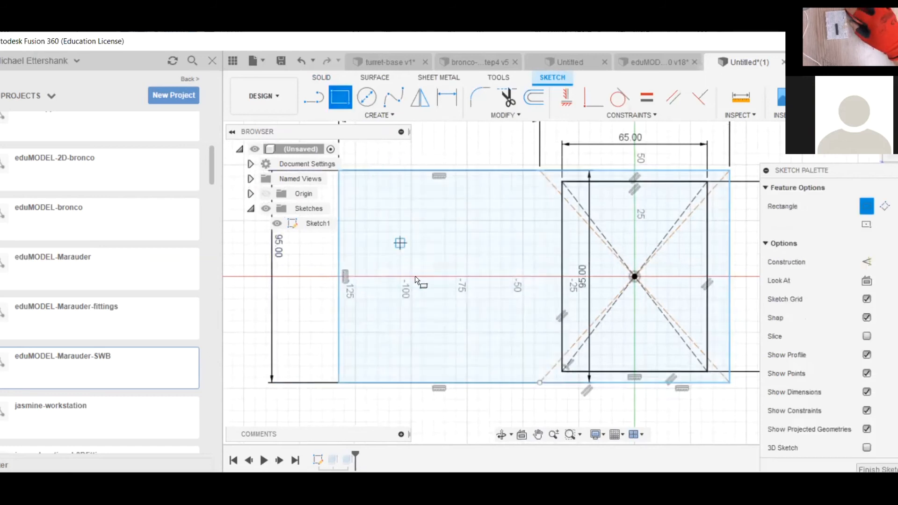
{"action": "left_click", "coordinate": [468, 278]}
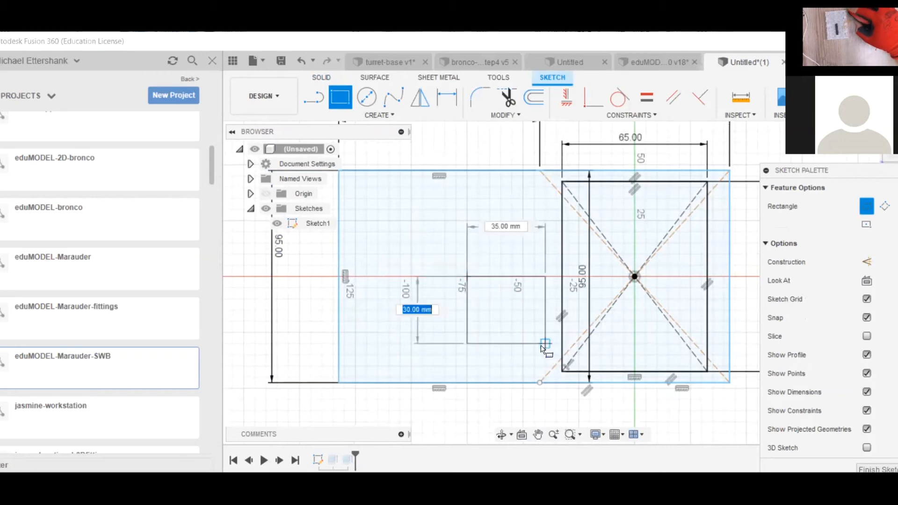
{"action": "key", "text": "Tab"}
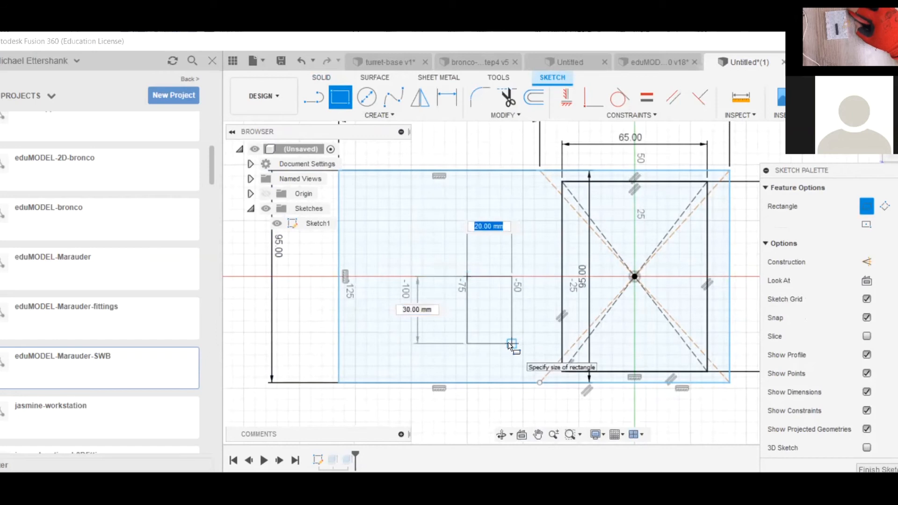
{"action": "key", "text": "Escape"}
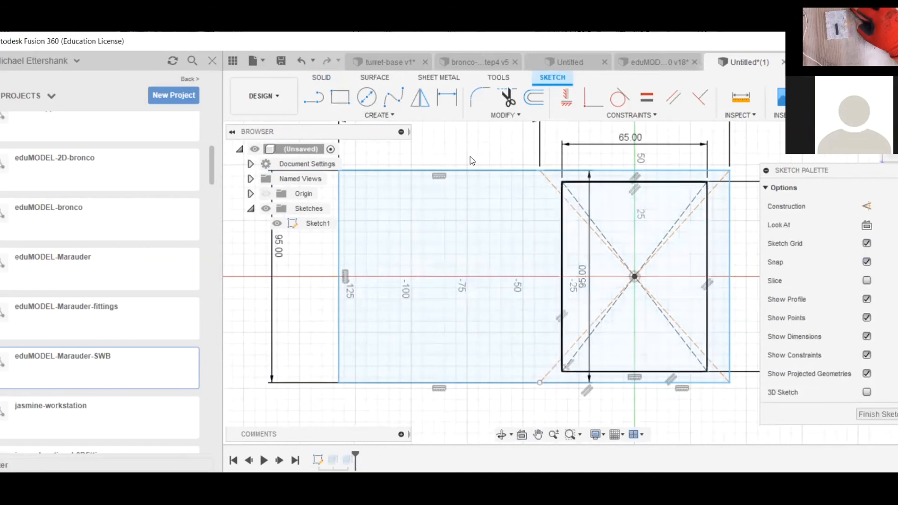
- Draw a centre rectangle 54 mm wide and 69 mm high on the horizontal axis inside the added plate area, and finish the sketch
{"action": "left_click", "coordinate": [340, 97]}
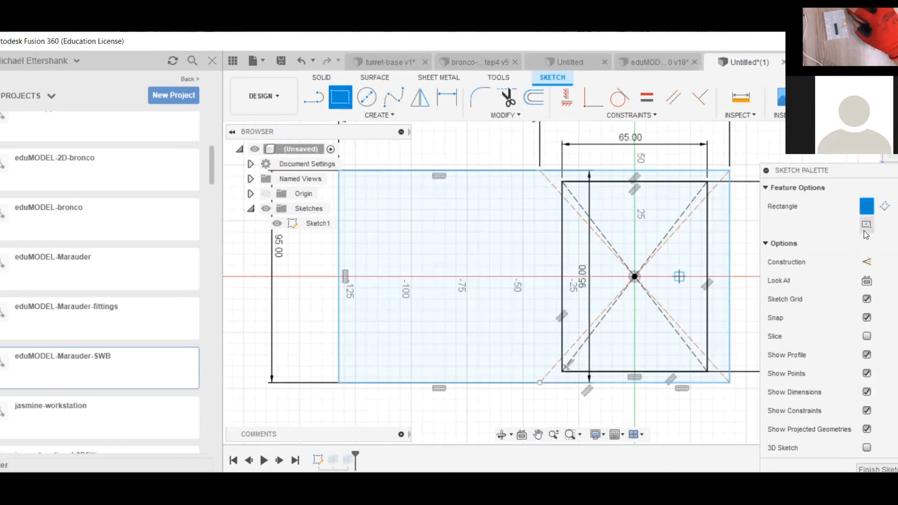
{"action": "left_click", "coordinate": [866, 224]}
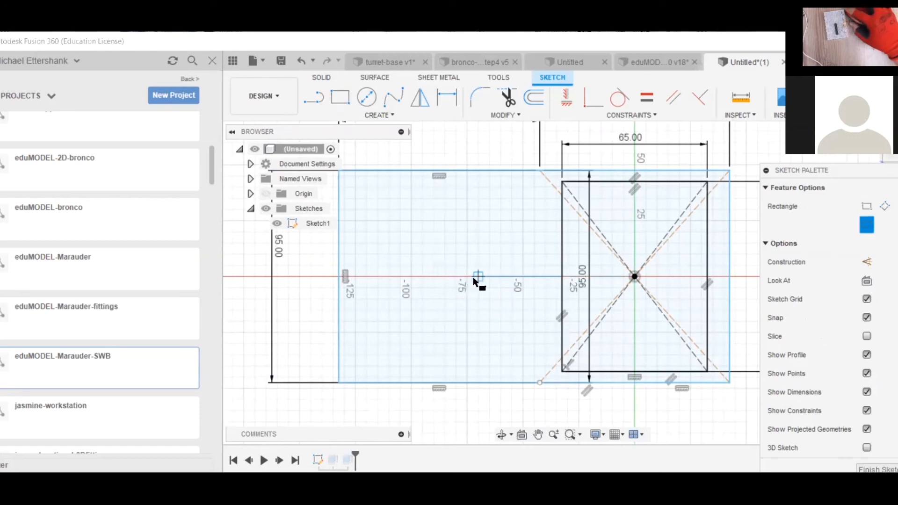
{"action": "left_click", "coordinate": [467, 278]}
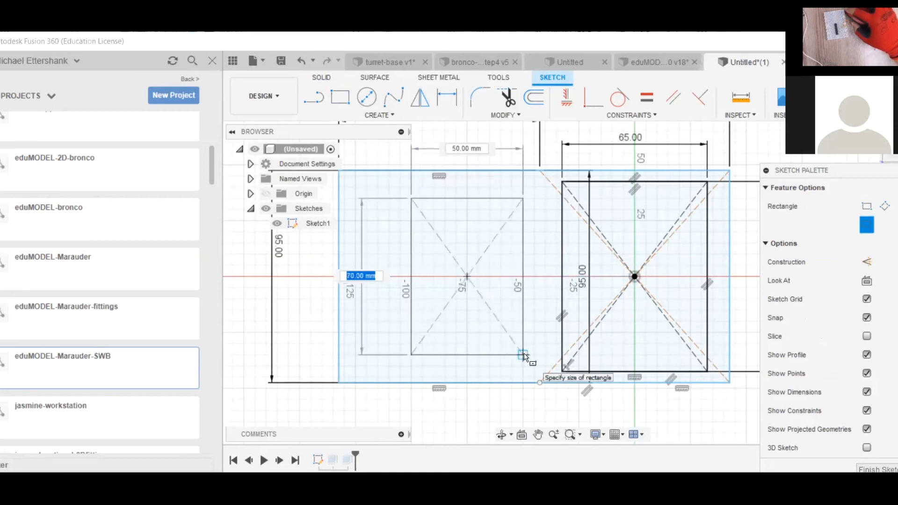
{"action": "key", "text": "Tab"}
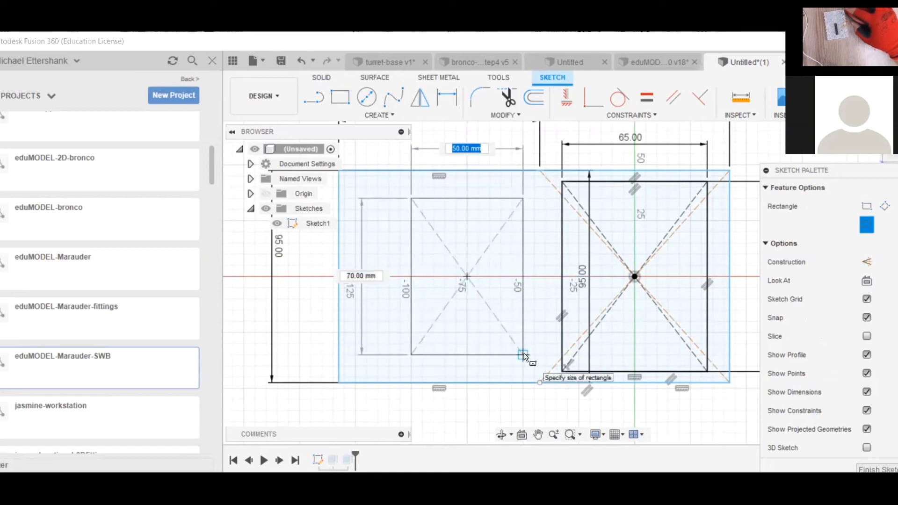
{"action": "type", "text": "54"}
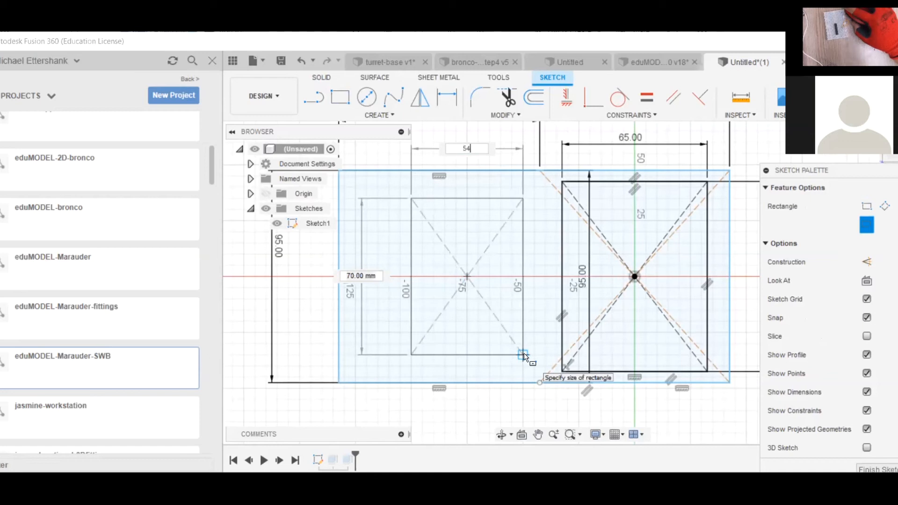
{"action": "key", "text": "Tab"}
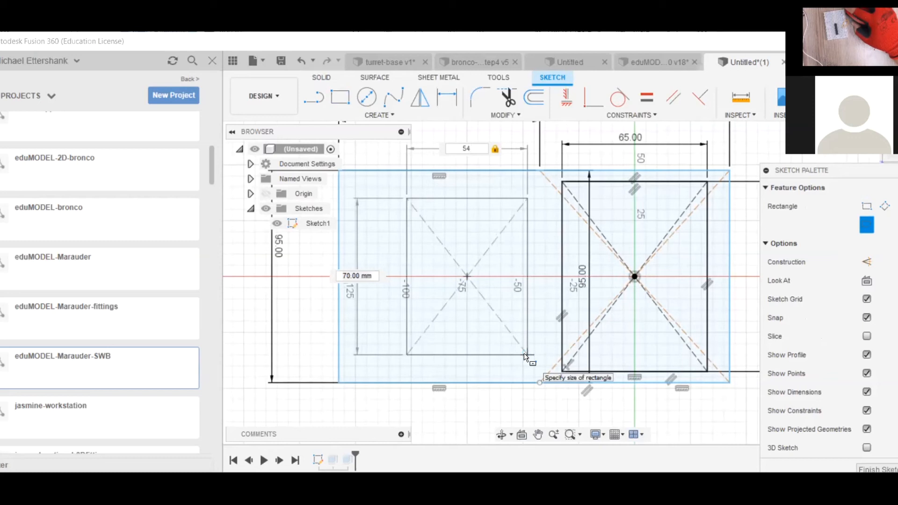
{"action": "key", "text": "Tab"}
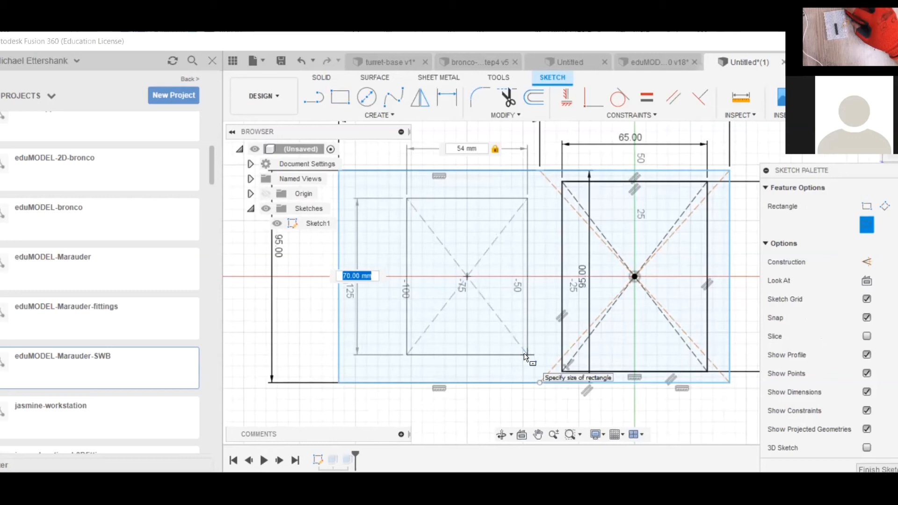
{"action": "type", "text": "69"}
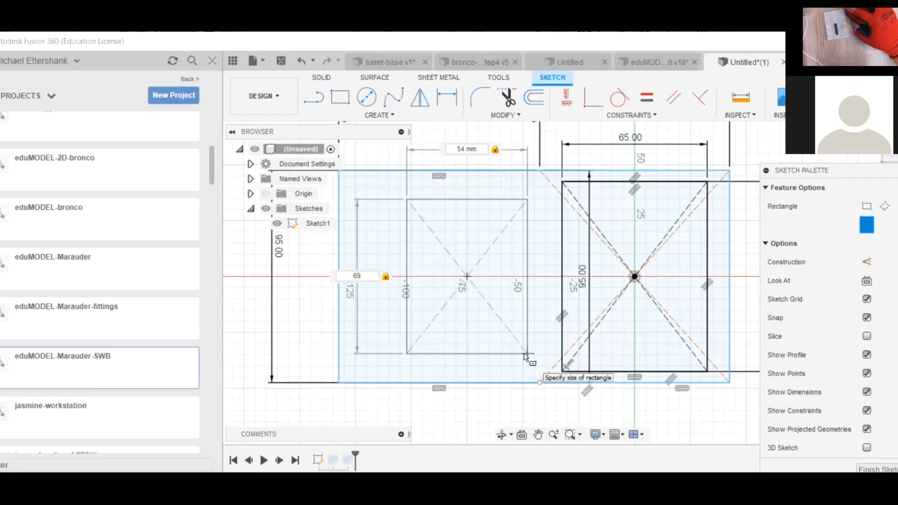
{"action": "key", "text": "Return"}
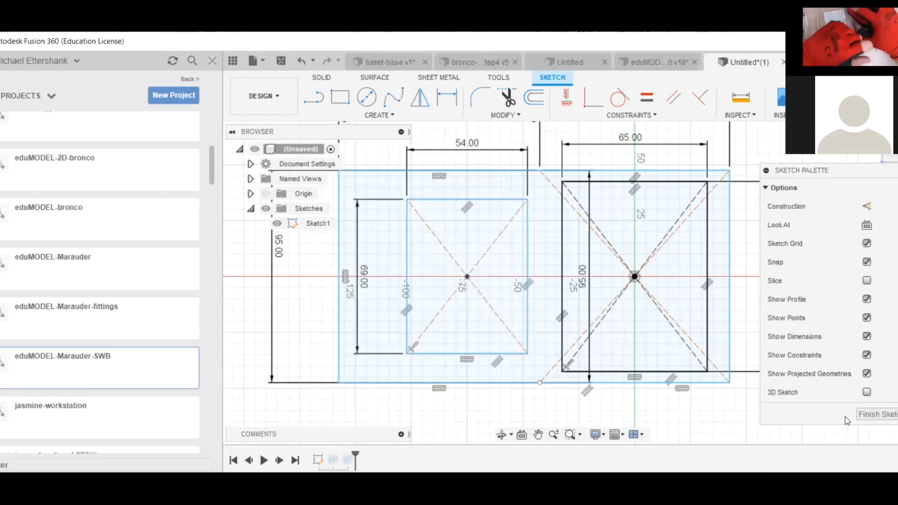
{"action": "left_click", "coordinate": [870, 415]}
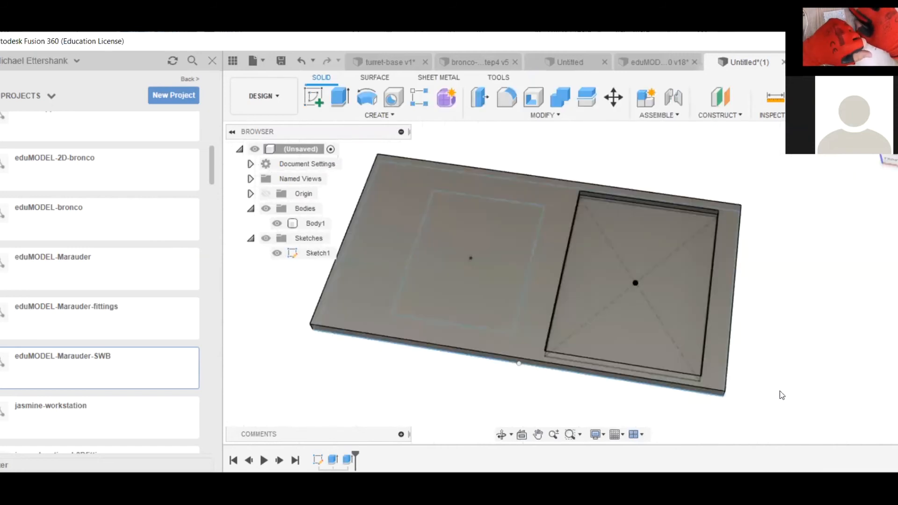
- Edit the 5 mm plate extrusion and remove the 54 mm by 69 mm rectangle from its profiles
{"action": "left_click", "coordinate": [333, 462]}
{"action": "right_click", "coordinate": [334, 462]}
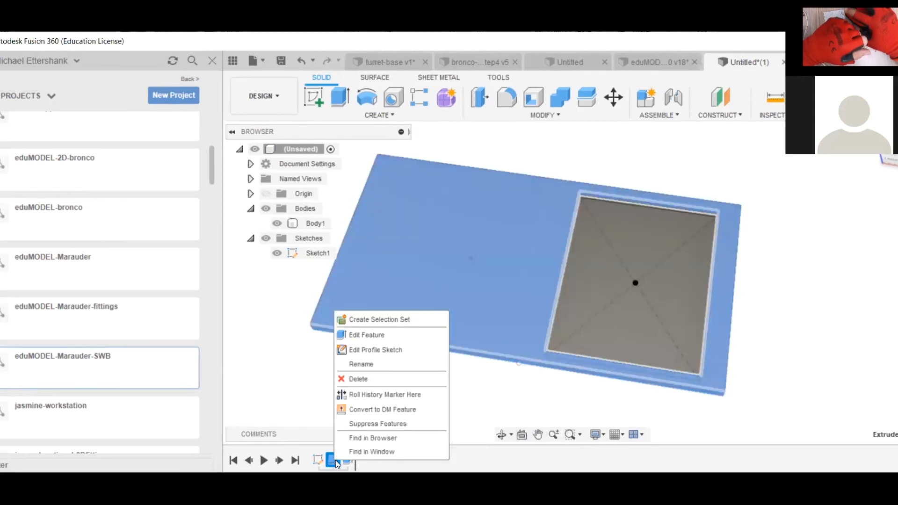
{"action": "left_click", "coordinate": [366, 336]}
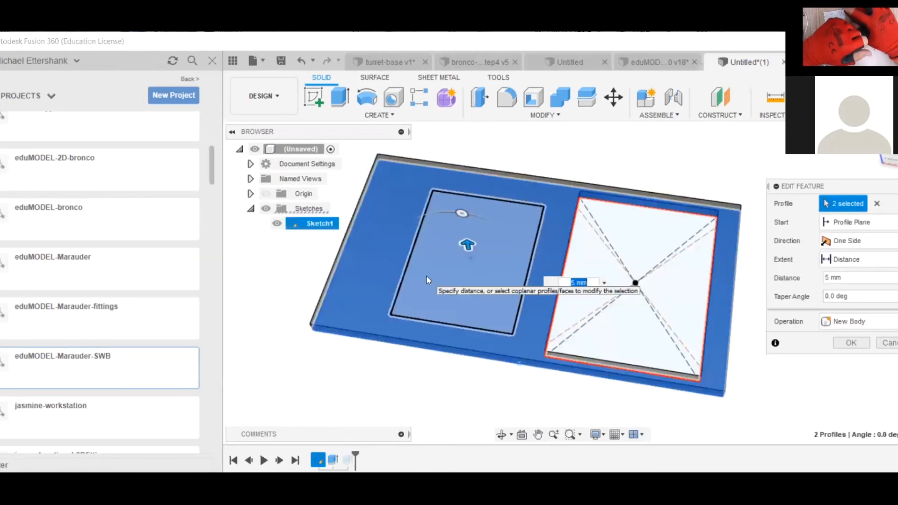
{"action": "left_click", "coordinate": [426, 276]}
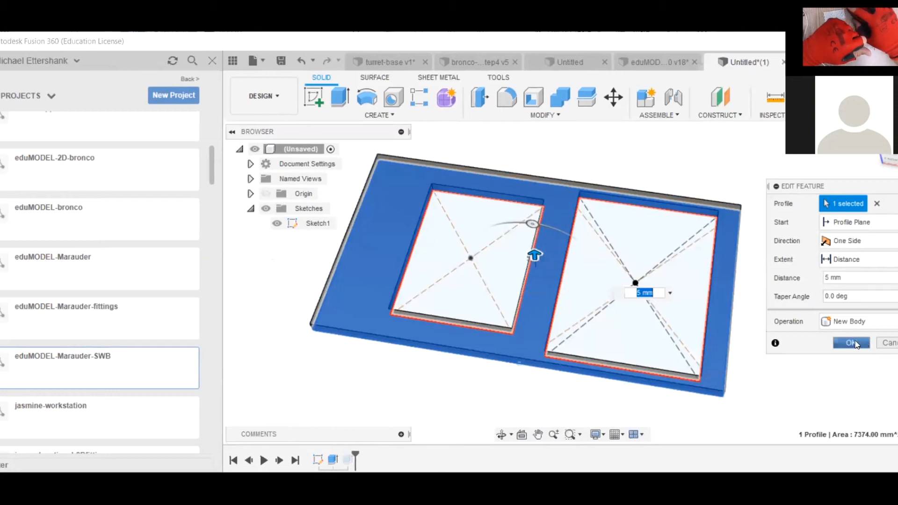
{"action": "left_click", "coordinate": [856, 343]}
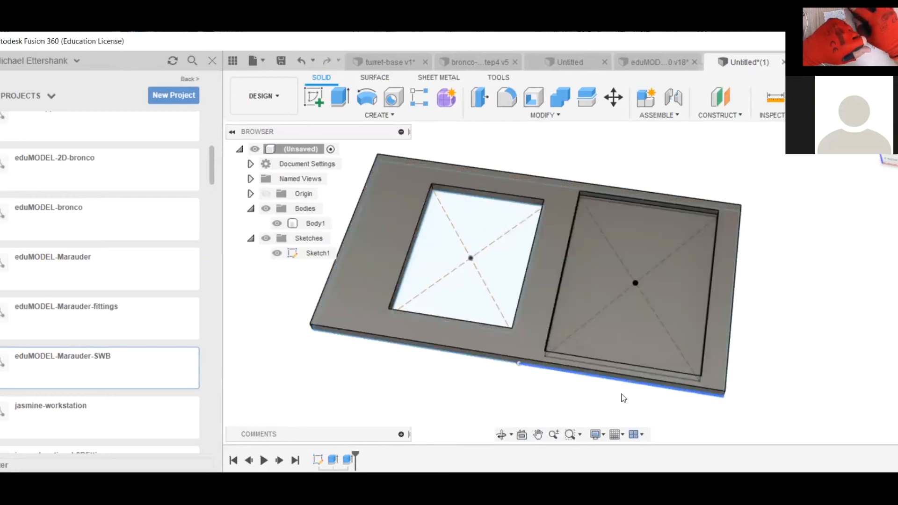
- Edit the recess floor extrusion and add the 54 mm by 69 mm rectangle to its profiles
{"action": "right_click", "coordinate": [347, 462]}
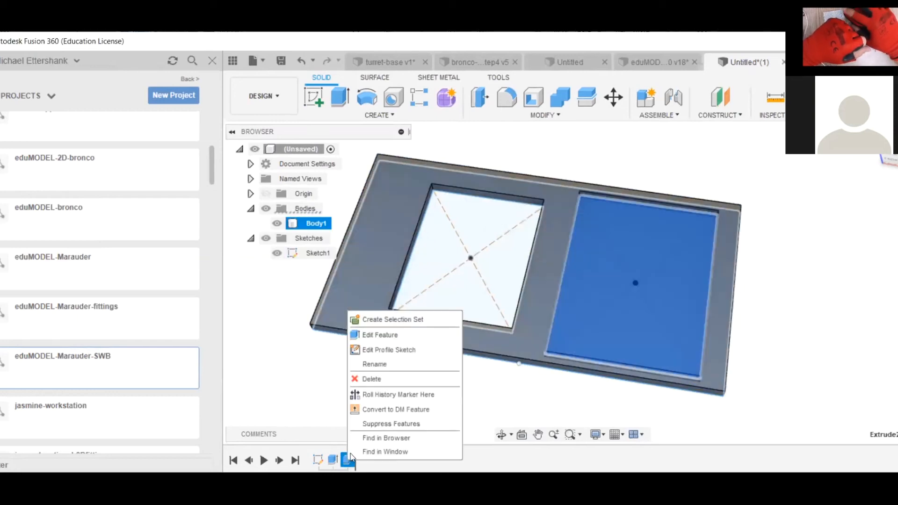
{"action": "left_click", "coordinate": [380, 333]}
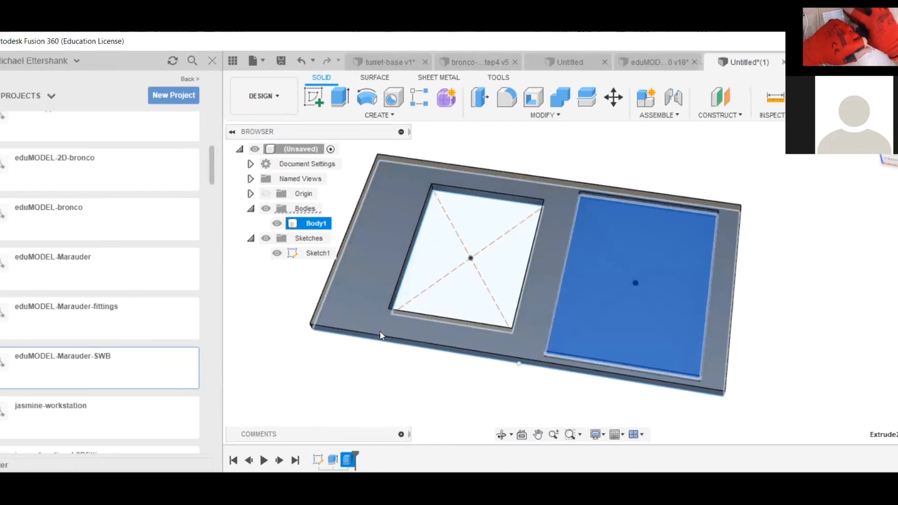
{"action": "left_click", "coordinate": [849, 343]}
{"action": "mouse_move", "coordinate": [816, 273]}
{"action": "middle_mouse_down", "text": "shift"}
{"action": "mouse_move", "coordinate": [831, 210]}
{"action": "mouse_move", "coordinate": [810, 244]}
{"action": "mouse_move", "coordinate": [825, 290]}
{"action": "mouse_move", "coordinate": [810, 281]}
{"action": "middle_mouse_up", "text": "shift"}
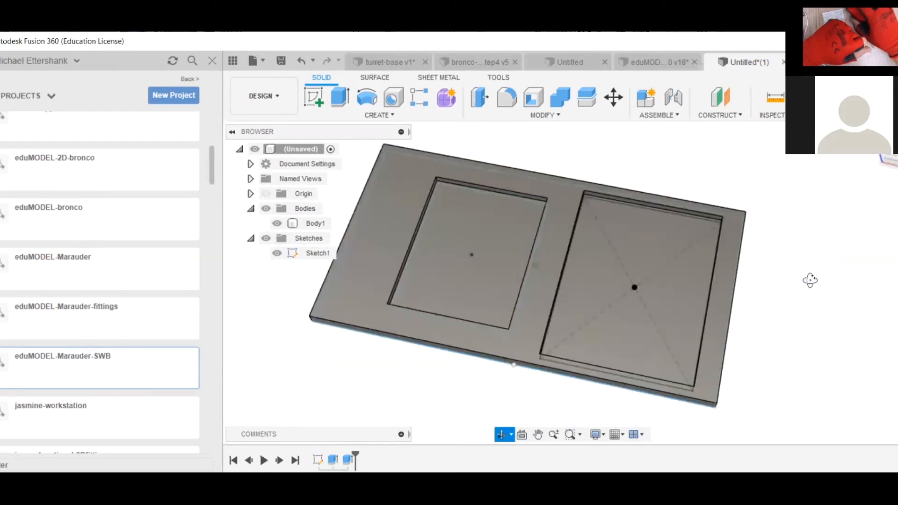
{"action": "left_click", "coordinate": [493, 199]}
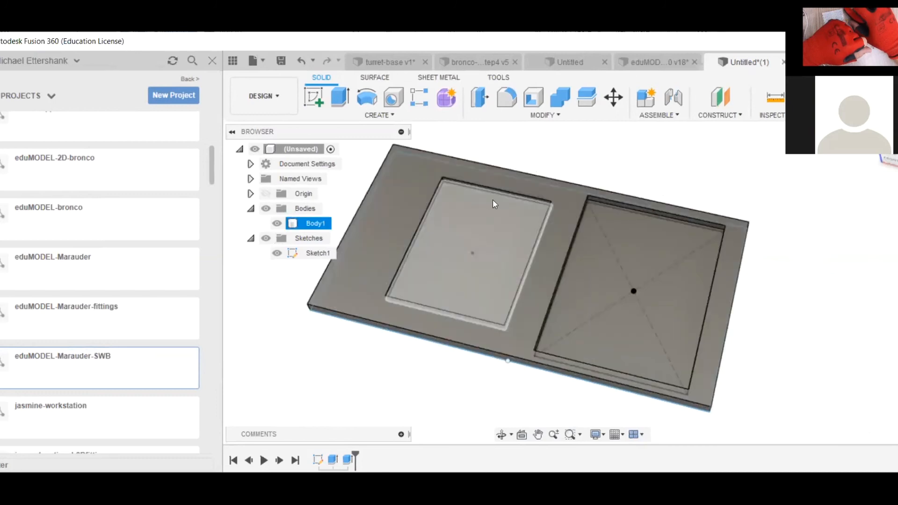
{"action": "key", "text": "Escape"}
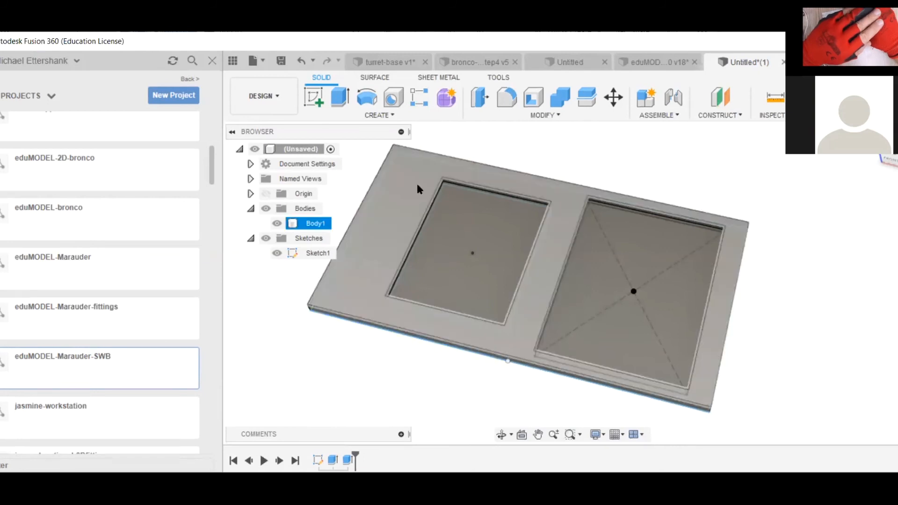
- Edit the base sketch and draw a vertical 95 mm line across the plate, just left of the 54 mm by 69 mm rectangle
{"action": "right_click", "coordinate": [318, 461]}
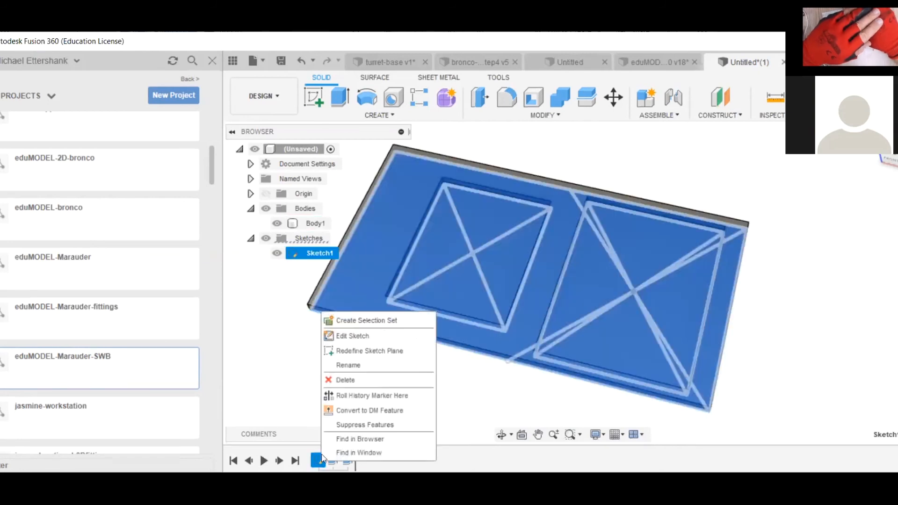
{"action": "left_click", "coordinate": [352, 336]}
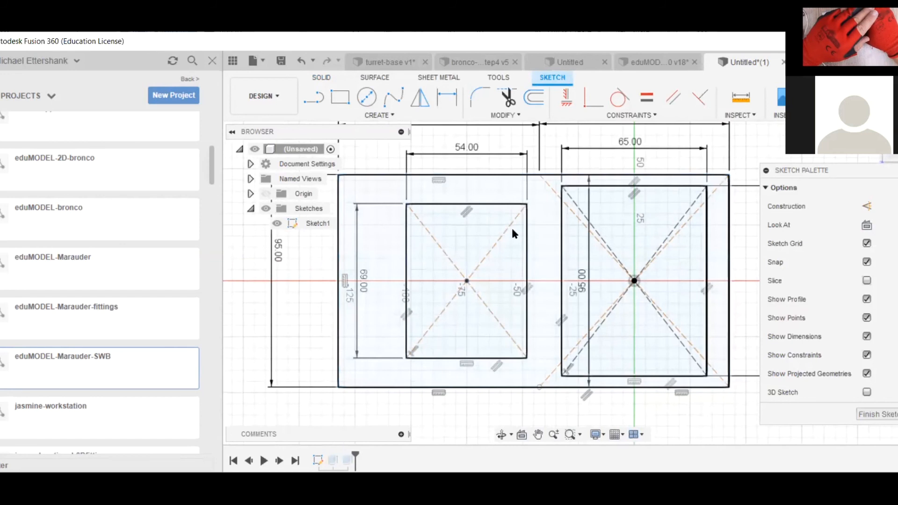
{"action": "key", "text": "l"}
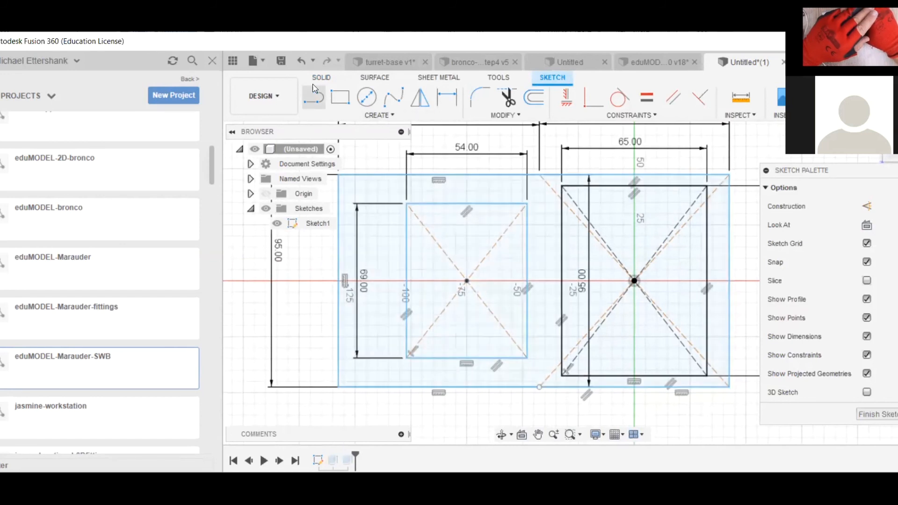
{"action": "left_click", "coordinate": [388, 175]}
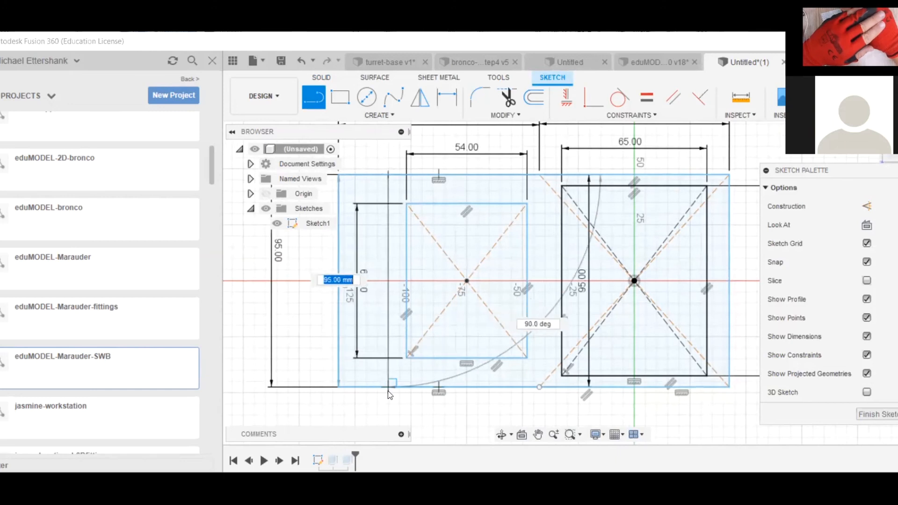
{"action": "left_click", "coordinate": [389, 388]}
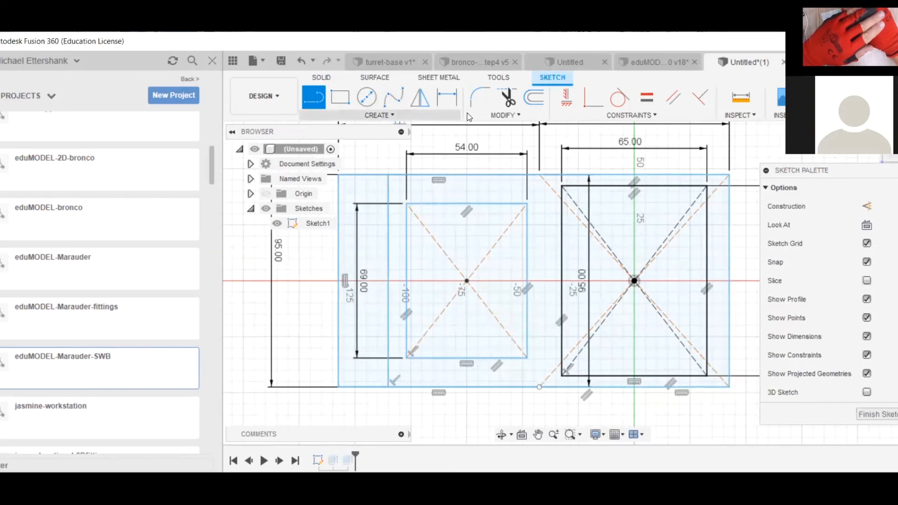
- Trim away the plate outline beyond the new vertical line and finish the sketch
{"action": "left_click", "coordinate": [507, 104]}
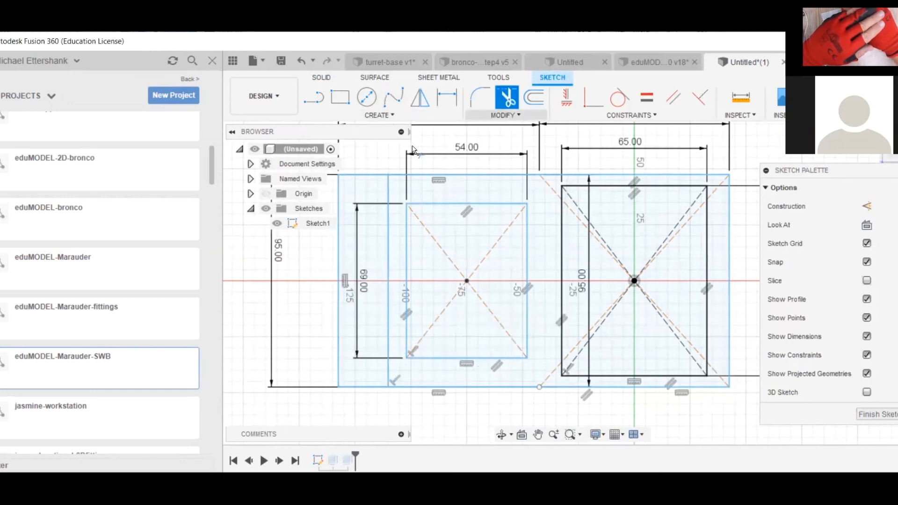
{"action": "left_click", "coordinate": [376, 174]}
{"action": "left_click", "coordinate": [339, 197]}
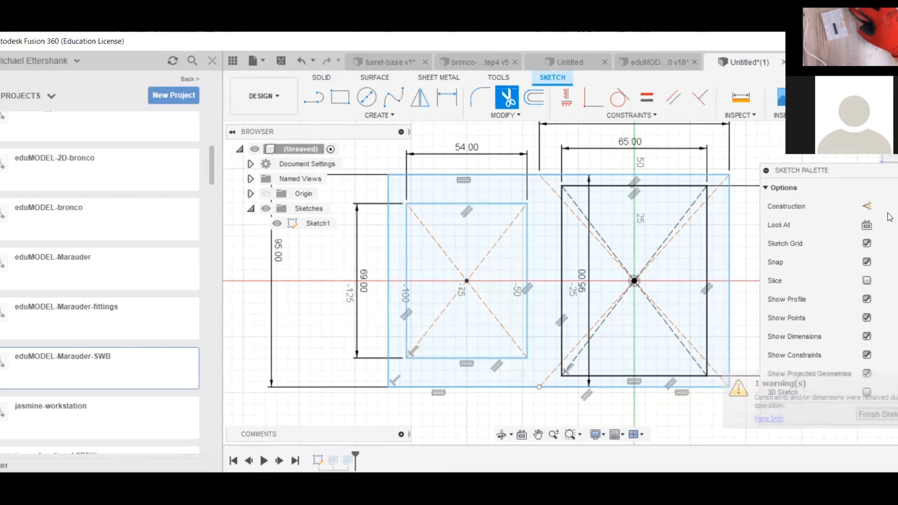
{"action": "left_click_drag", "start_coordinate": [860, 168], "coordinate": [860, 116]}
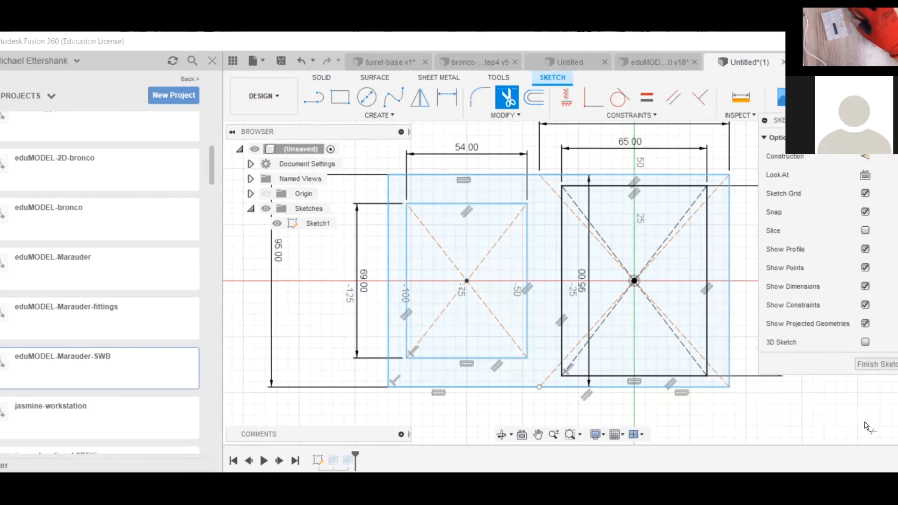
{"action": "left_click", "coordinate": [875, 362]}
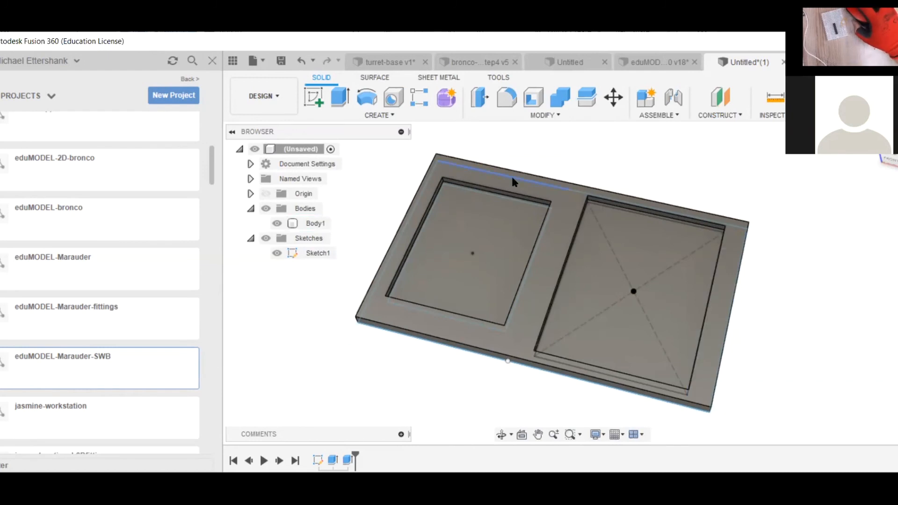
- Start saving the design and create a new project named arduino-base-board
{"action": "left_click", "coordinate": [281, 62]}
{"action": "scroll", "coordinate": [300, 393], "scroll_direction": "down", "scroll_amount": 10}
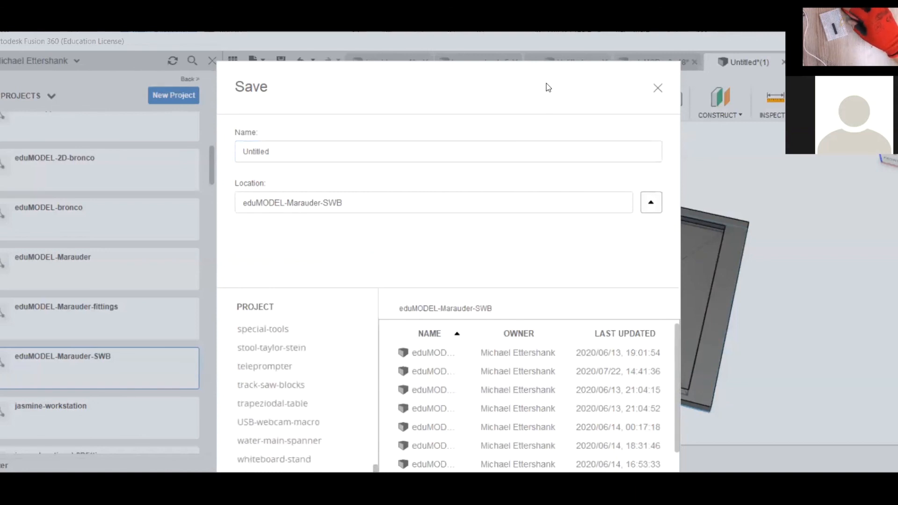
{"action": "type", "text": "arduino-base-board"}
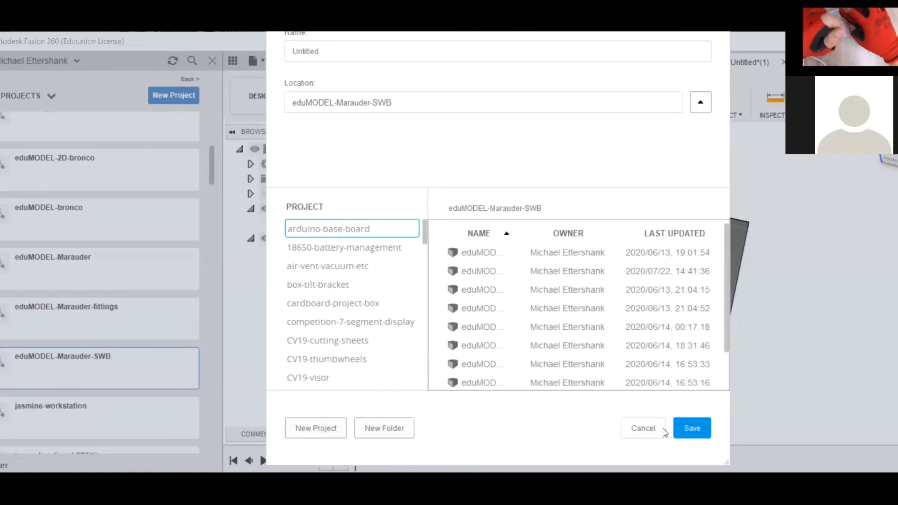
{"action": "key", "text": "Return"}
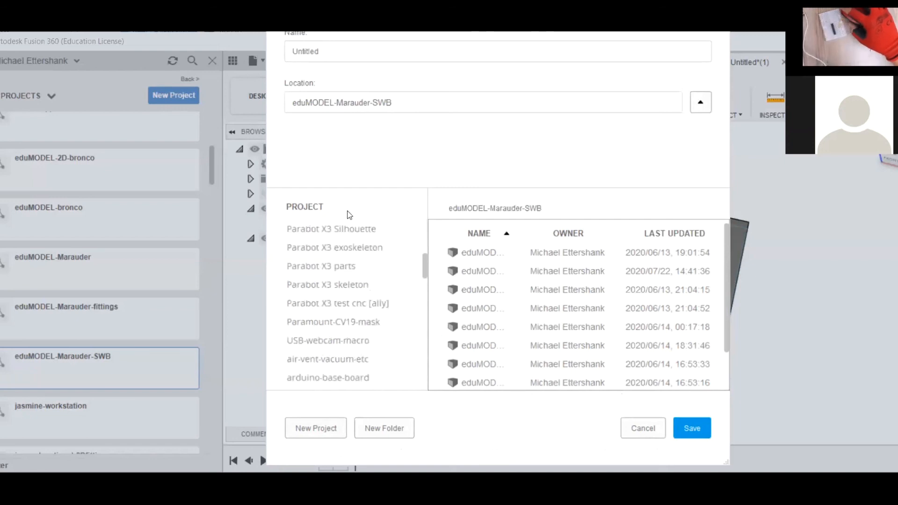
- Name the design arduino-base and save it in the arduino-base project
{"action": "left_click", "coordinate": [341, 50]}
{"action": "double_click", "coordinate": [306, 47]}
{"action": "type", "text": "ard"}
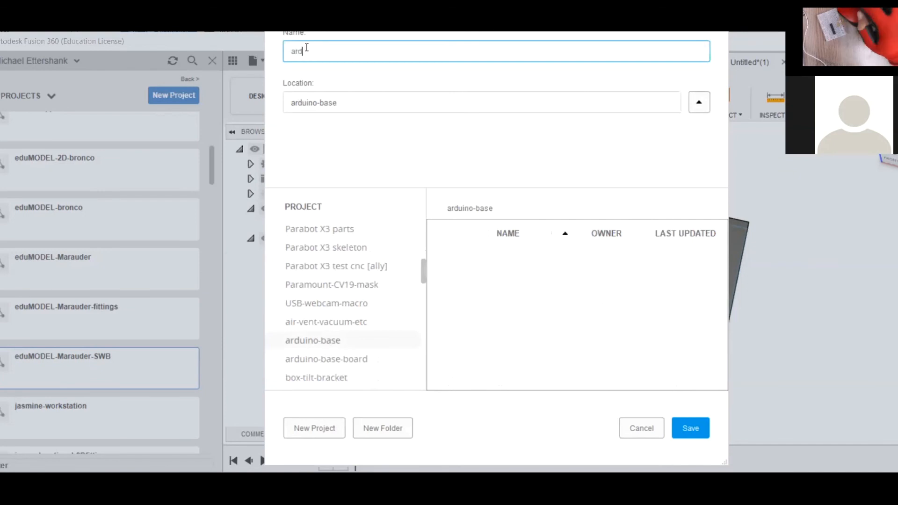
{"action": "type", "text": "uino-base"}
{"action": "left_click", "coordinate": [684, 430]}
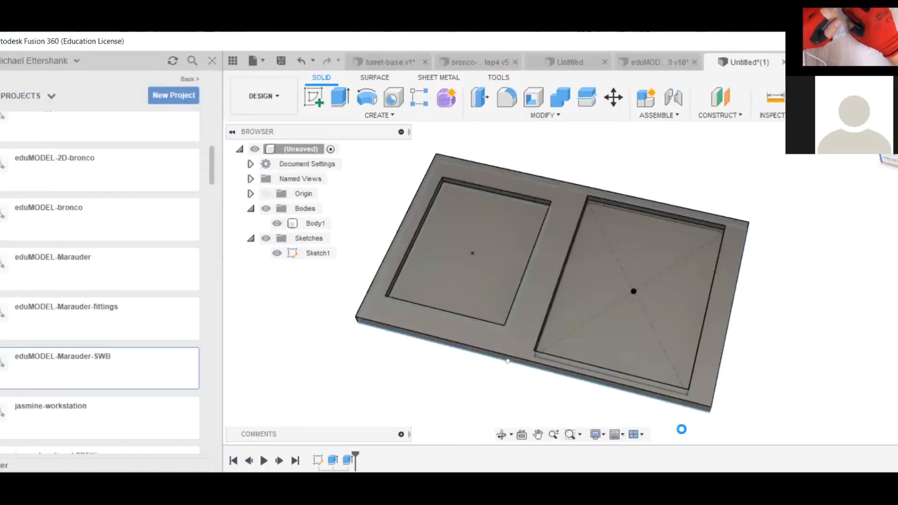
- Edit the base sketch and draw a horizontal construction line about 62 mm long across the upper part of the 54 mm by 69 mm rectangle
{"action": "double_click", "coordinate": [319, 460]}
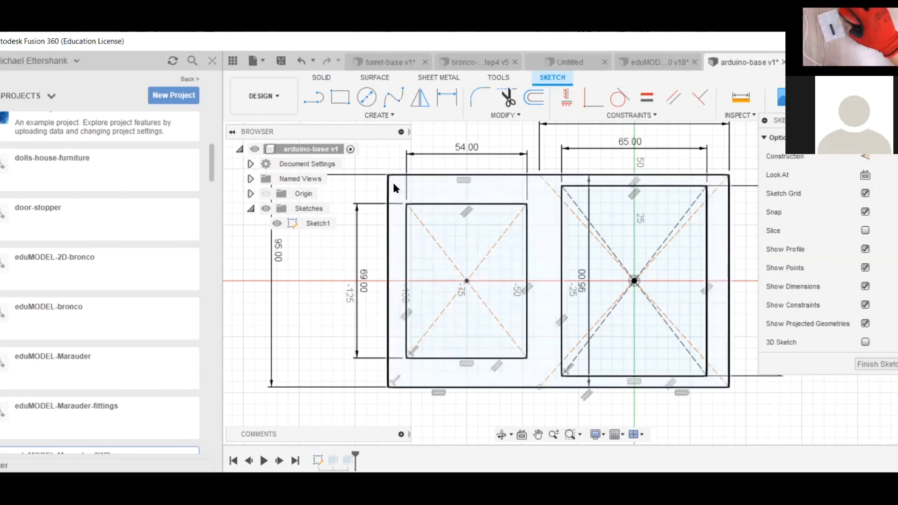
{"action": "left_click", "coordinate": [313, 98]}
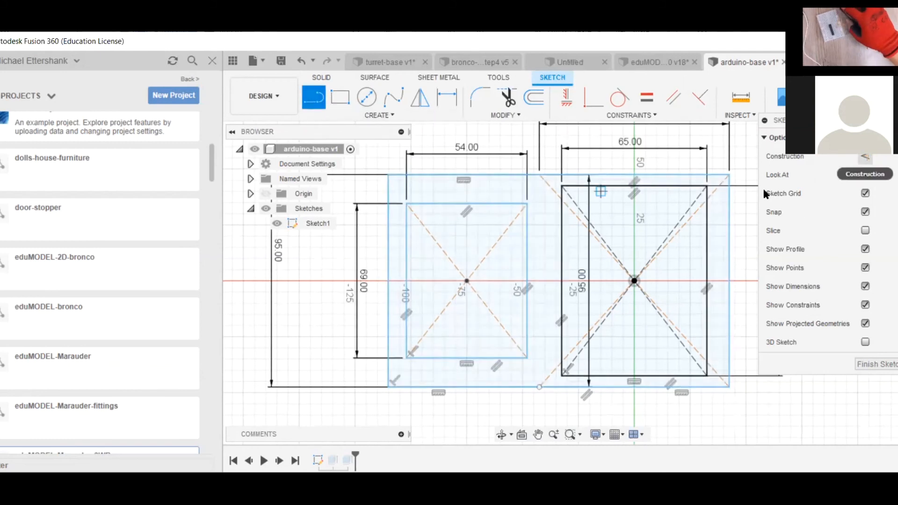
{"action": "left_click", "coordinate": [866, 158]}
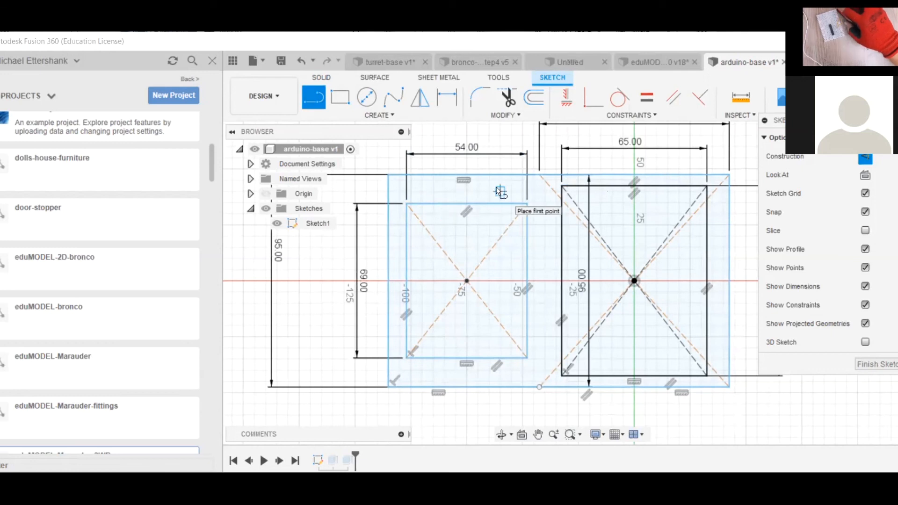
{"action": "left_click", "coordinate": [396, 231]}
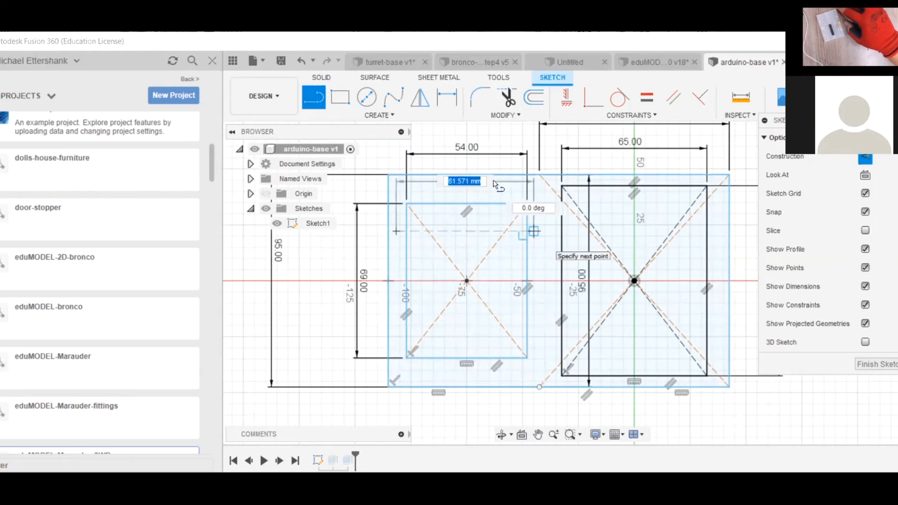
{"action": "key", "text": "Return"}
- Dimension the construction line 15.5 mm below the upper edge of the 54 mm by 69 mm rectangle
{"action": "left_click", "coordinate": [442, 91]}
{"action": "left_click", "coordinate": [481, 231]}
{"action": "left_click", "coordinate": [482, 204]}
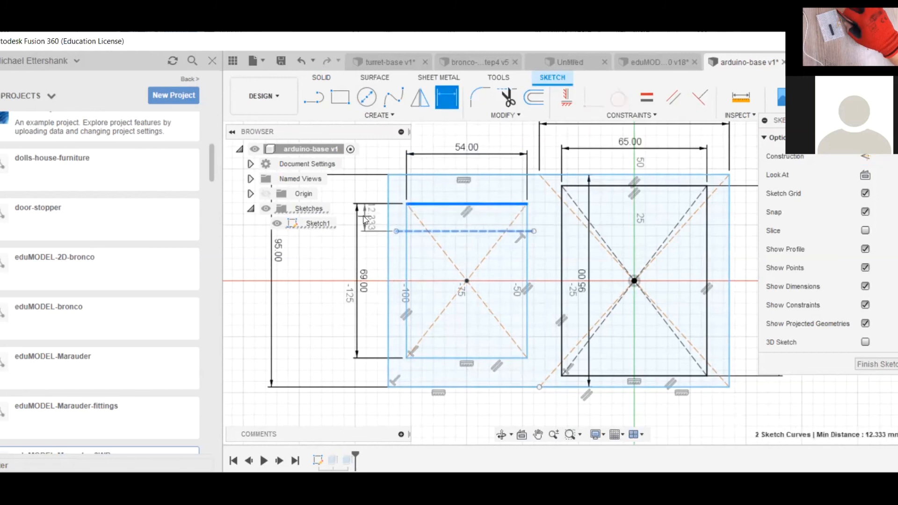
{"action": "left_click", "coordinate": [366, 192]}
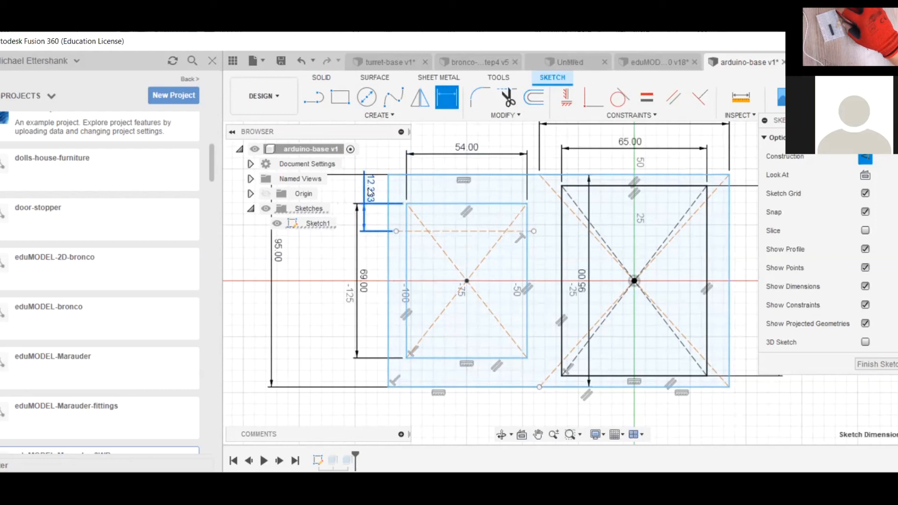
{"action": "double_click", "coordinate": [369, 188]}
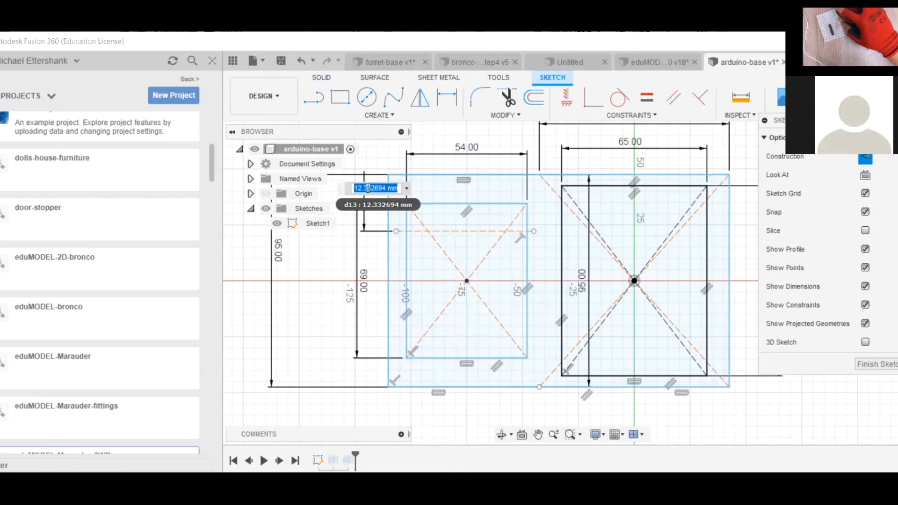
{"action": "type", "text": "1"}
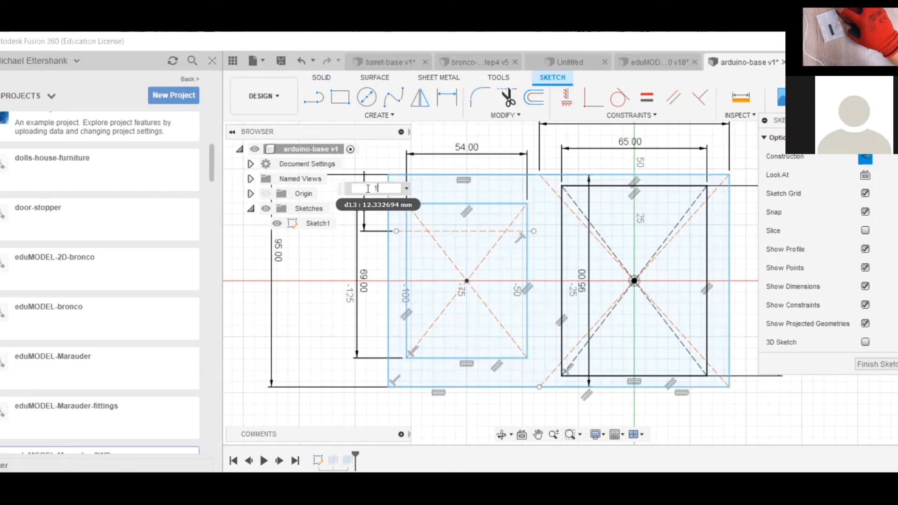
{"action": "type", "text": "5.5"}
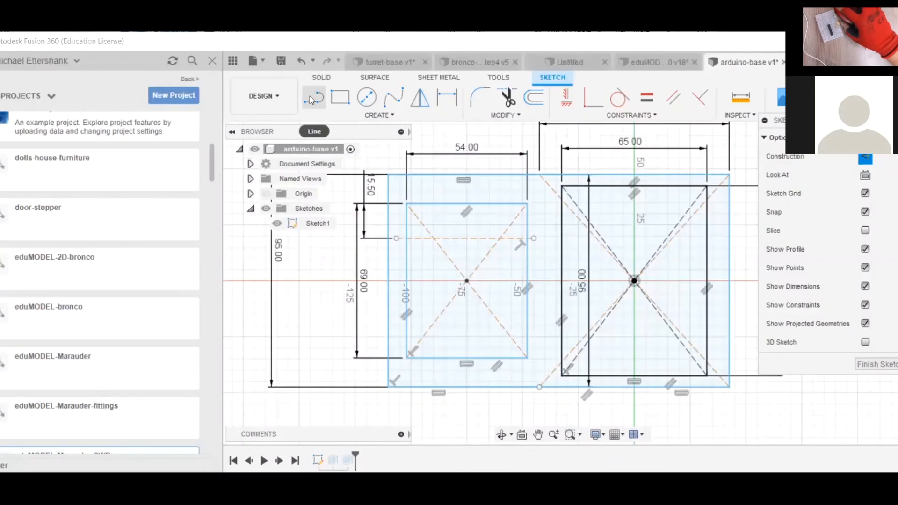
- Draw a vertical construction line about 110 mm long just inside the smaller rectangle's right edge and dimension its distance from that edge
{"action": "left_click", "coordinate": [311, 97]}
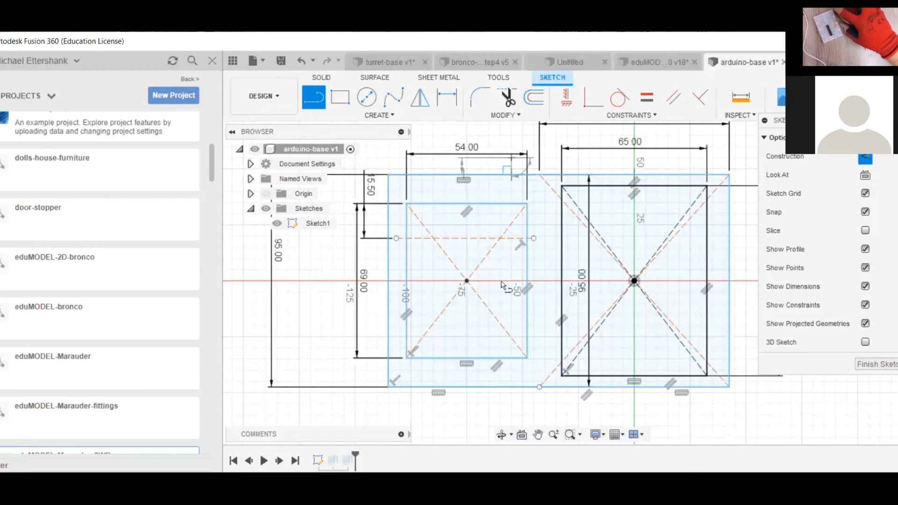
{"action": "left_click", "coordinate": [512, 159]}
{"action": "left_click", "coordinate": [511, 403]}
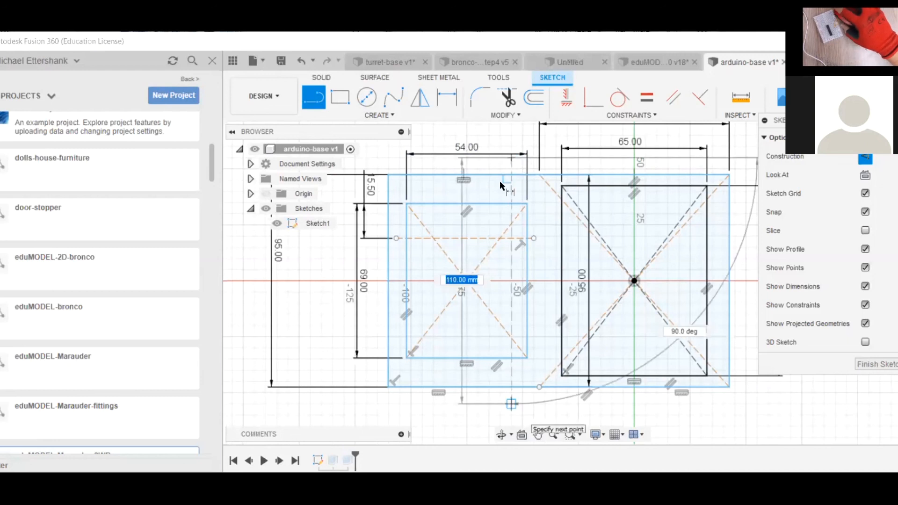
{"action": "key", "text": "d"}
{"action": "left_click", "coordinate": [512, 196]}
{"action": "left_click", "coordinate": [528, 232]}
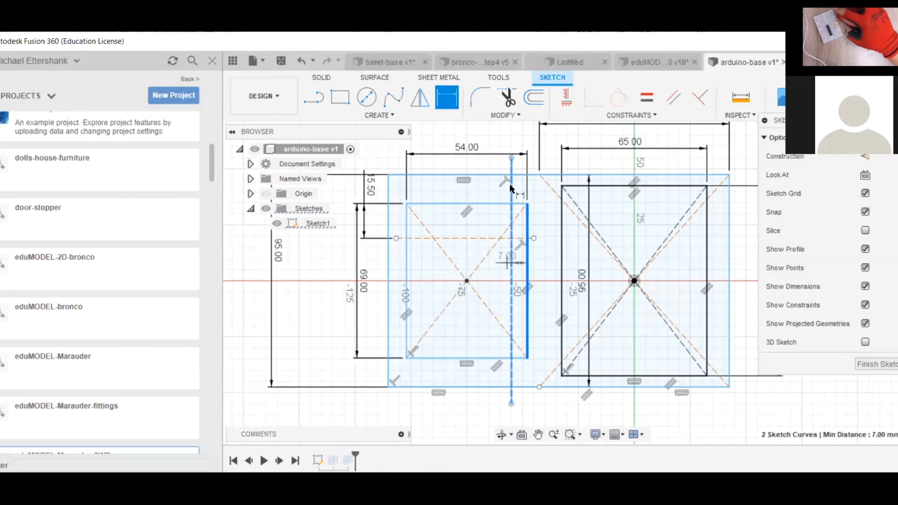
{"action": "left_click", "coordinate": [512, 134]}
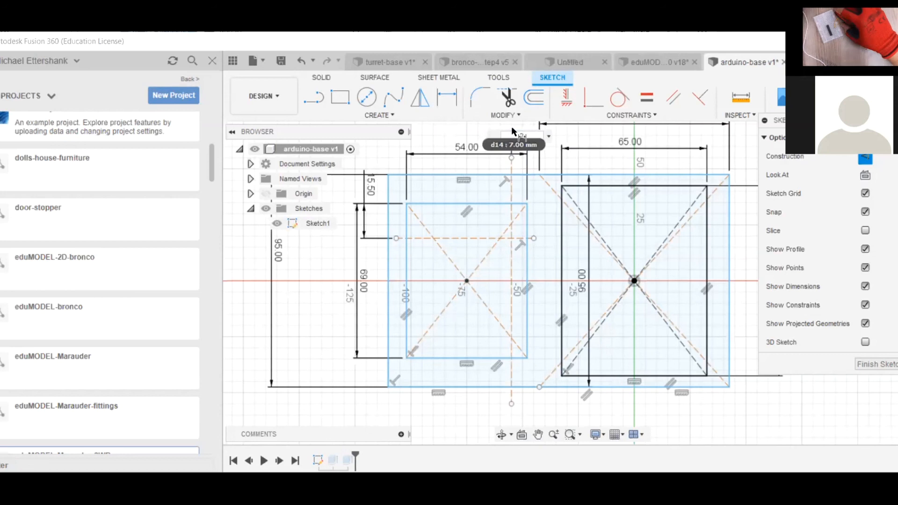
- Draw a 3 mm diameter circle where the upper horizontal and right vertical construction lines cross
{"action": "scroll", "coordinate": [505, 235], "scroll_direction": "up", "scroll_amount": 2}
{"action": "scroll", "coordinate": [505, 235], "scroll_direction": "up", "scroll_amount": 1}
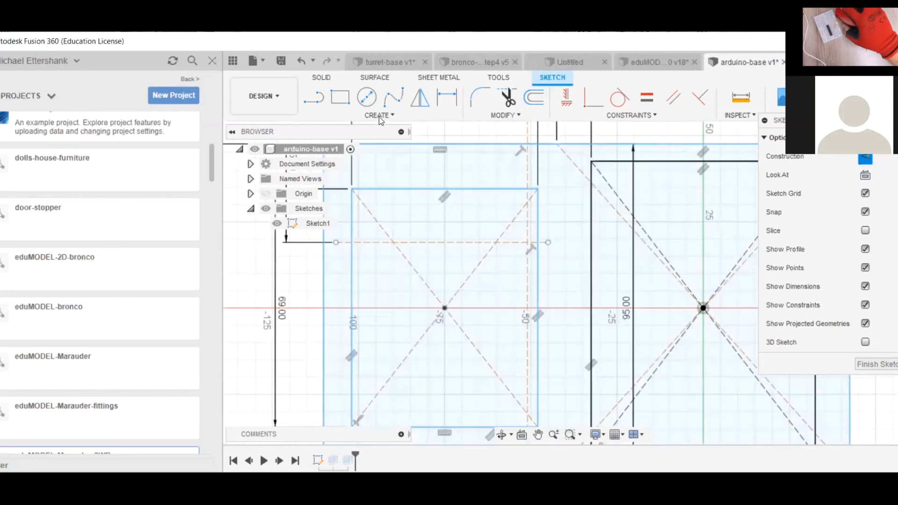
{"action": "left_click", "coordinate": [367, 98]}
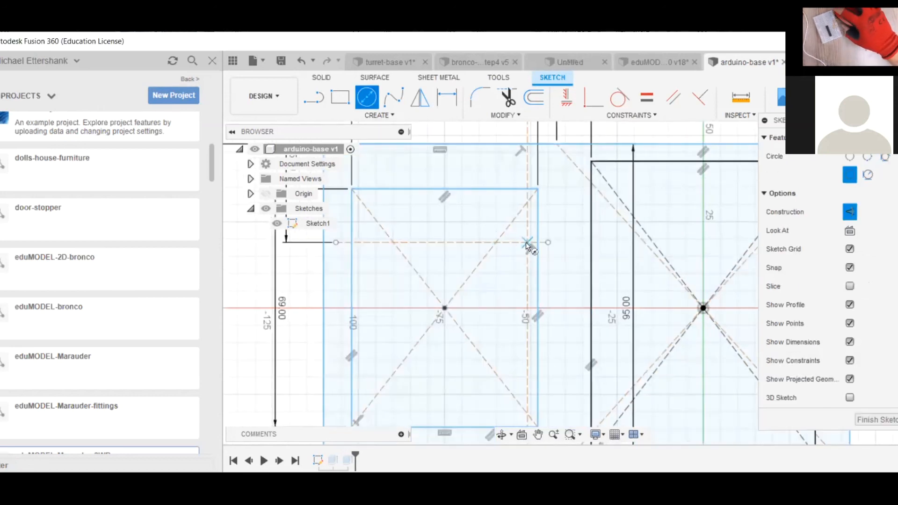
{"action": "left_click", "coordinate": [518, 246]}
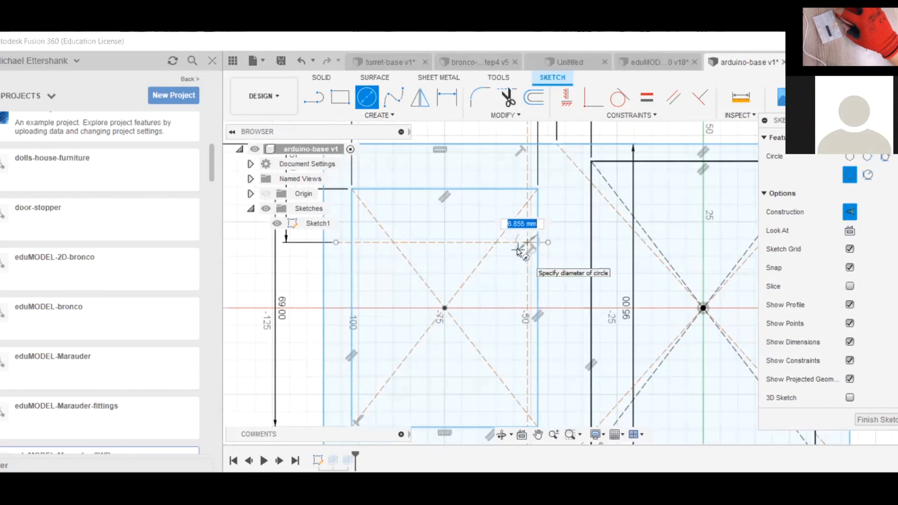
{"action": "type", "text": "3"}
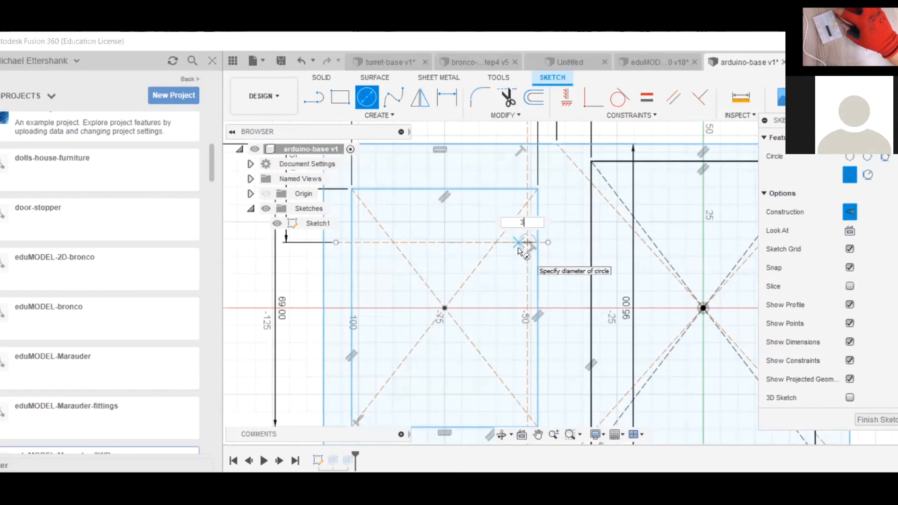
{"action": "key", "text": "Return"}
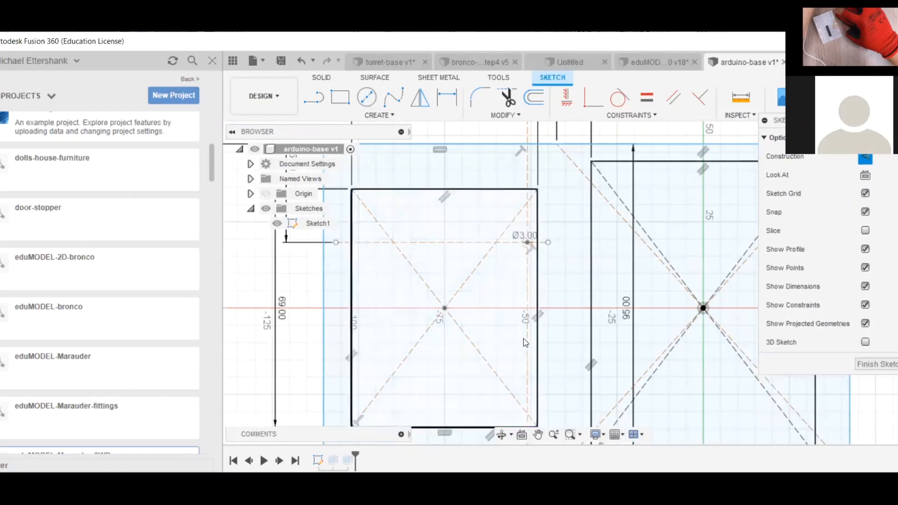
- Draw a horizontal construction line about 75 mm long across the lower part of the smaller rectangle and dimension it 2.5 mm above the lower edge
{"action": "key", "text": "alt+Tab"}
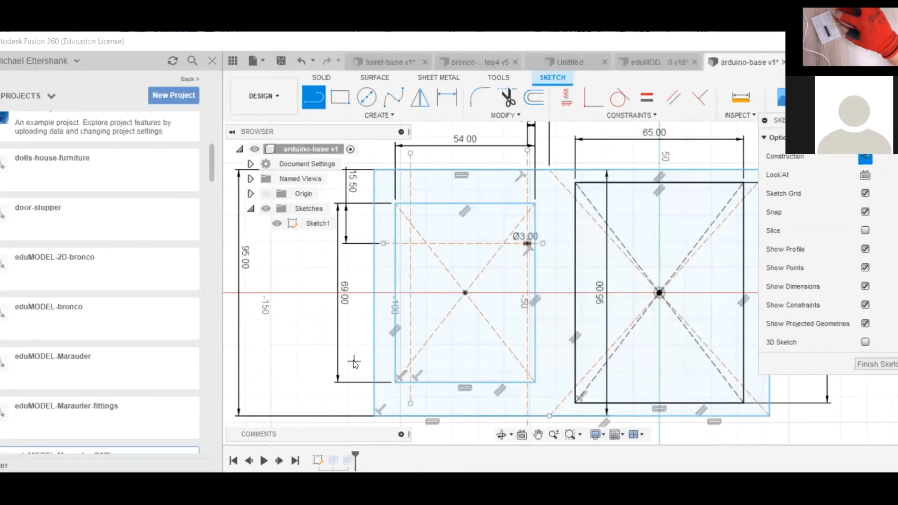
{"action": "left_click", "coordinate": [355, 362]}
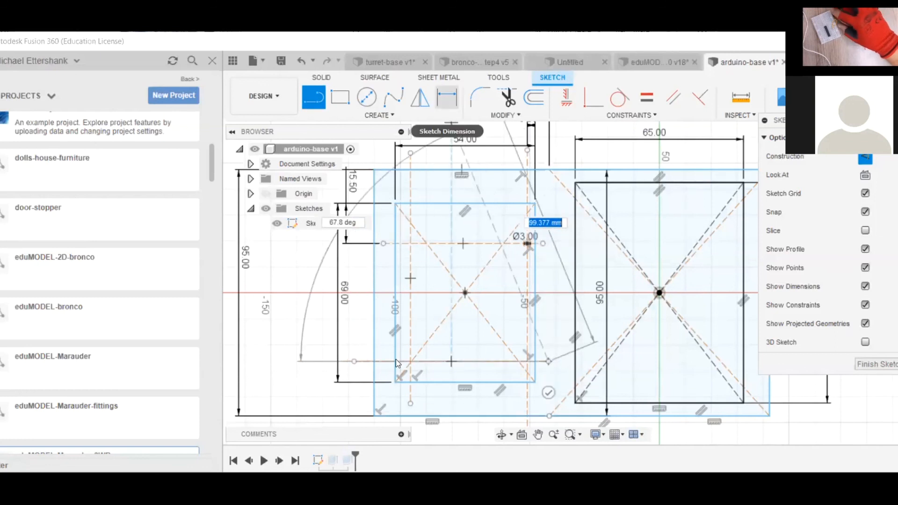
{"action": "left_click", "coordinate": [447, 97]}
{"action": "left_click", "coordinate": [426, 361]}
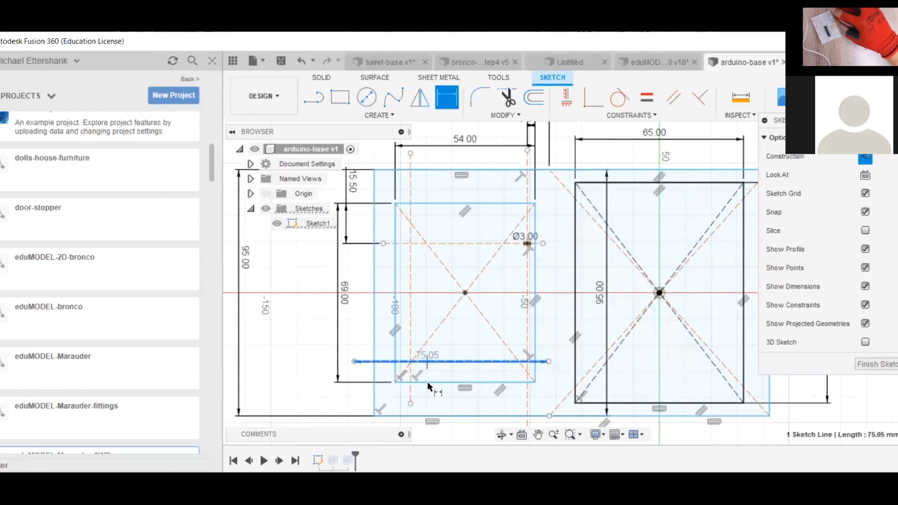
{"action": "left_click", "coordinate": [428, 382]}
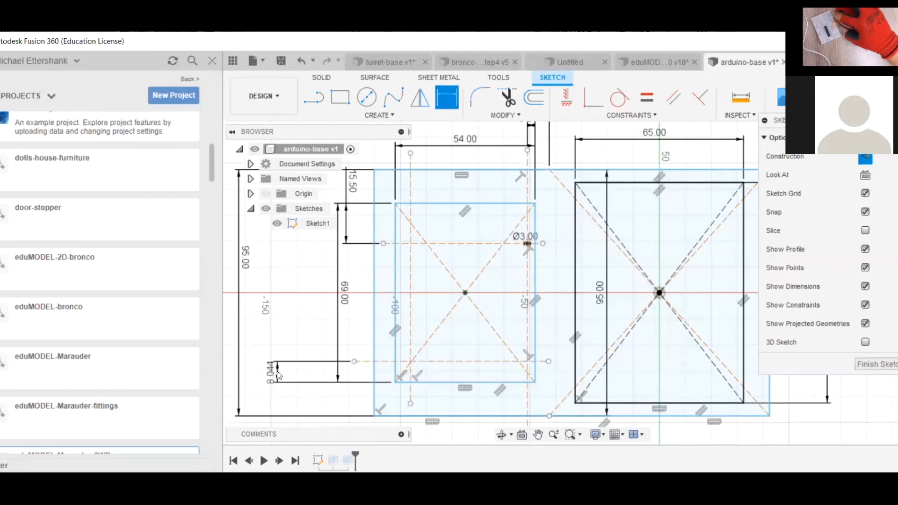
{"action": "left_click", "coordinate": [279, 375]}
{"action": "type", "text": "2.5"}
{"action": "key", "text": "Return"}
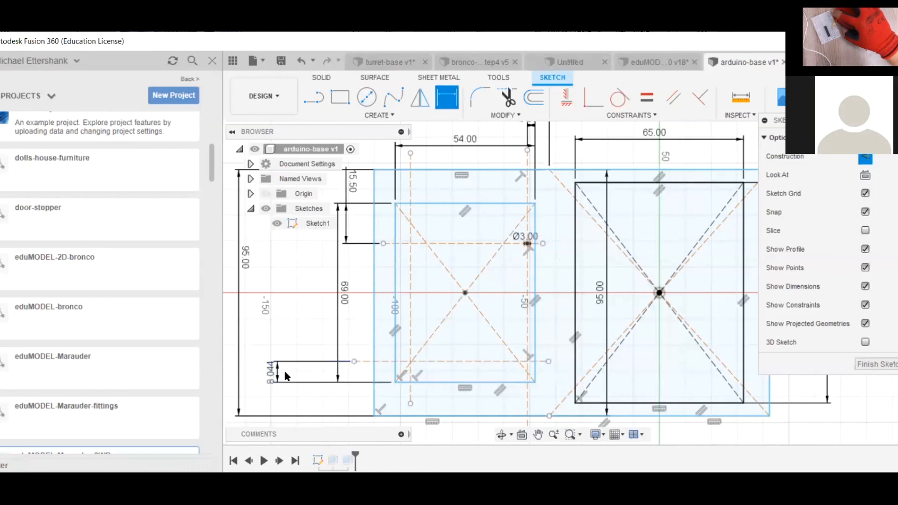
- Draw a 3 mm diameter circle where the lower horizontal and left vertical construction lines cross, and finish the sketch
{"action": "key", "text": "c"}
{"action": "left_click", "coordinate": [411, 376]}
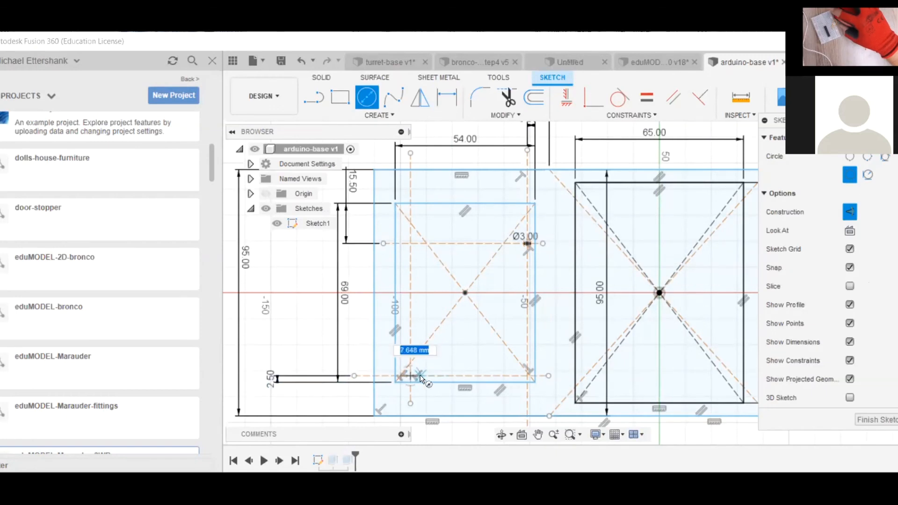
{"action": "type", "text": "3"}
{"action": "key", "text": "Return"}
{"action": "key", "text": "Escape"}
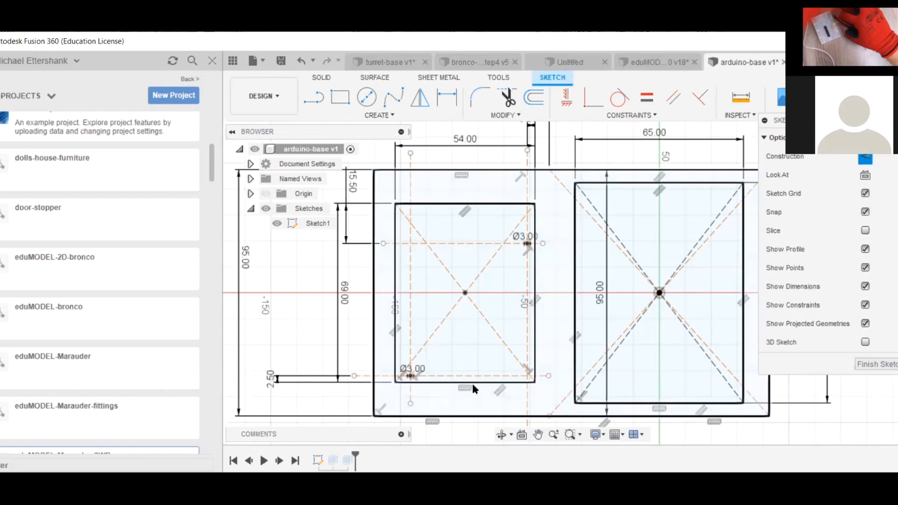
{"action": "left_click", "coordinate": [864, 367]}
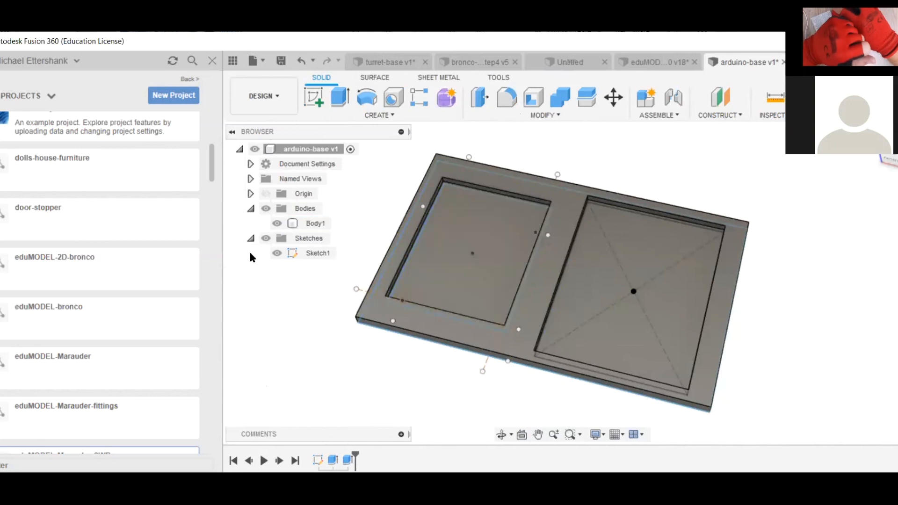
{"action": "left_click", "coordinate": [347, 462]}
{"action": "right_click", "coordinate": [348, 462]}
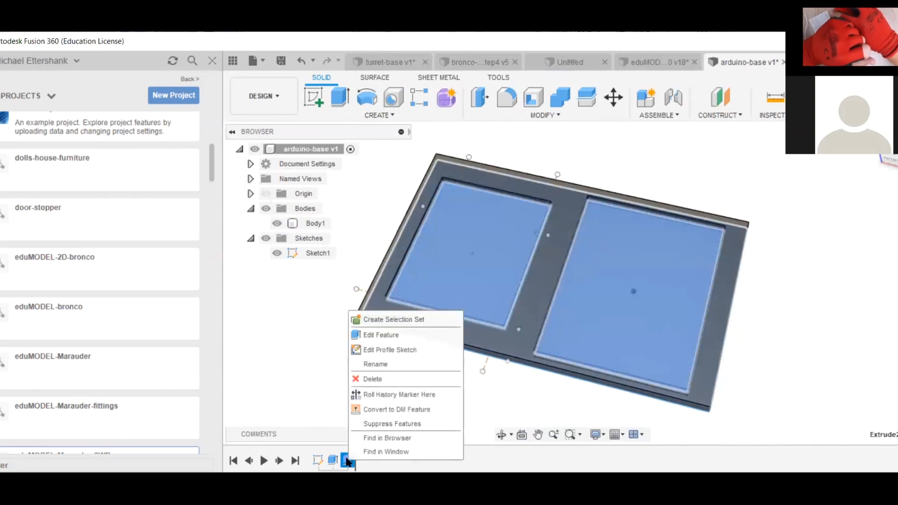
{"action": "left_click", "coordinate": [381, 335]}
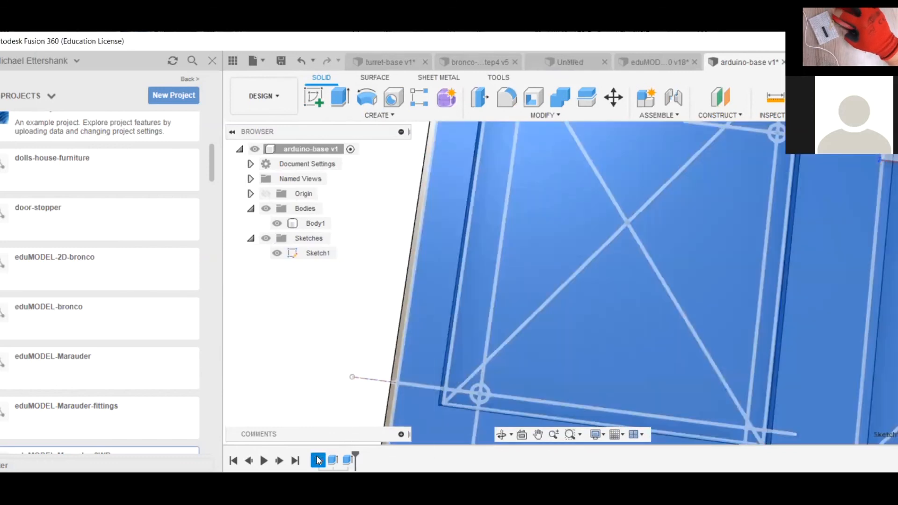
- Reopen the base sketch, convert the two 3 mm circles from construction to normal geometry and finish the sketch
{"action": "right_click", "coordinate": [320, 459]}
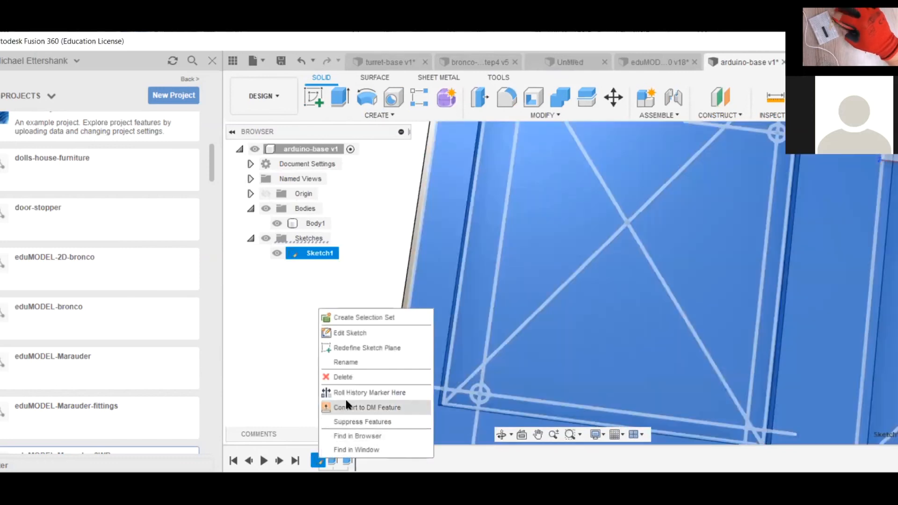
{"action": "left_click", "coordinate": [356, 333]}
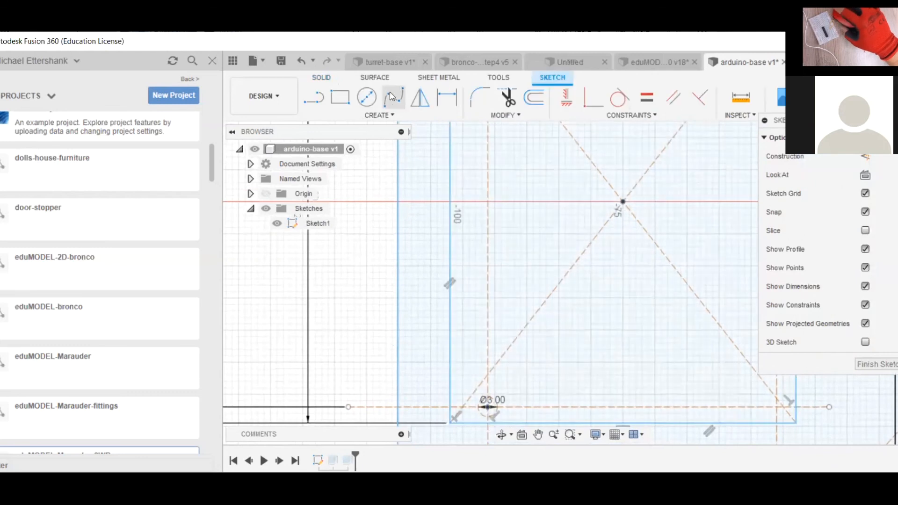
{"action": "left_click", "coordinate": [495, 412]}
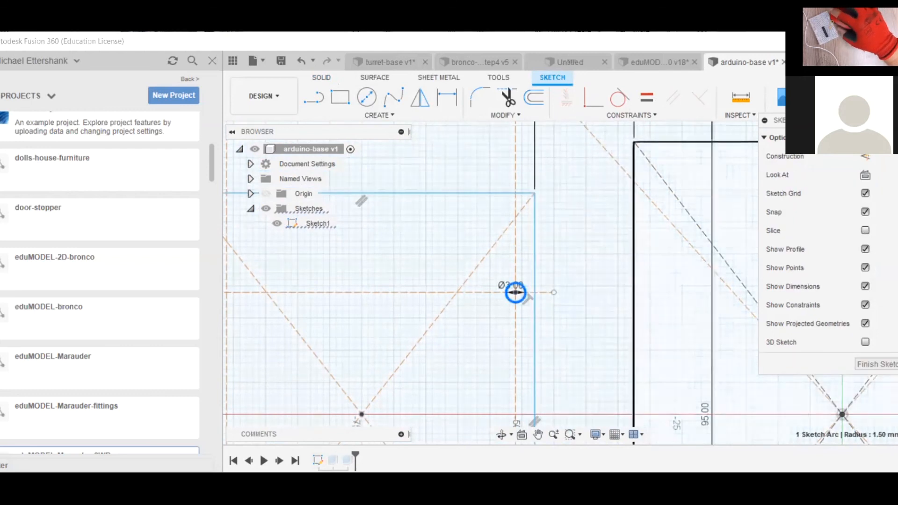
{"action": "left_click", "coordinate": [884, 367]}
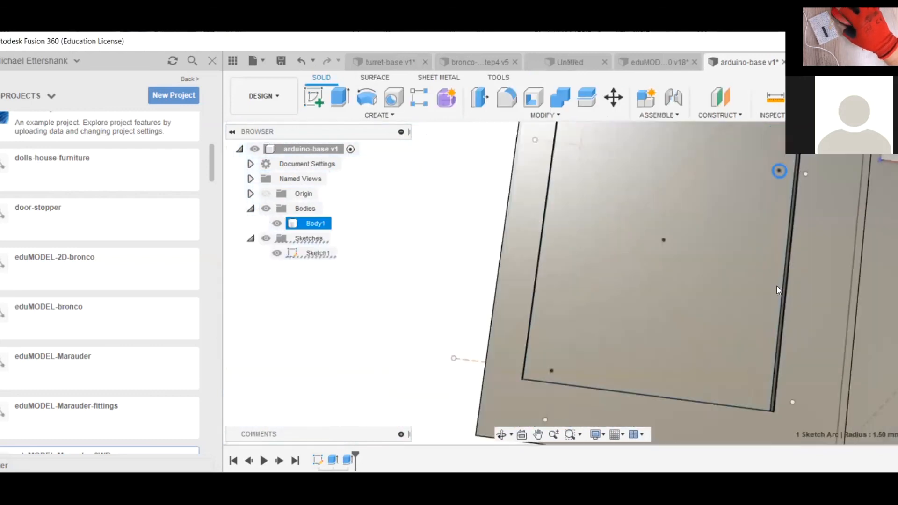
- Edit the 2 mm extrusion that forms the recess floors and remove both 3 mm circles from its profiles
{"action": "middle_click_drag", "start_coordinate": [849, 295], "coordinate": [678, 271], "text": "shift"}
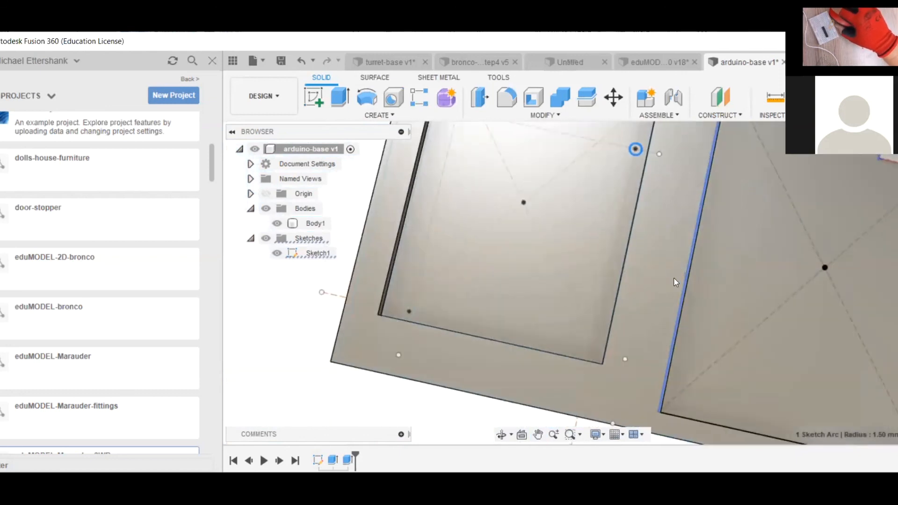
{"action": "left_click", "coordinate": [347, 461]}
{"action": "right_click", "coordinate": [347, 460]}
{"action": "left_click", "coordinate": [380, 334]}
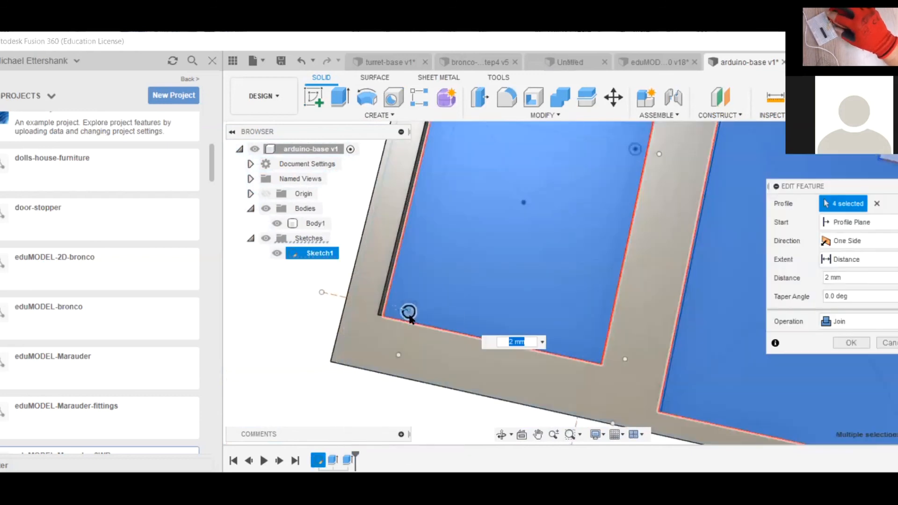
{"action": "left_click", "coordinate": [410, 315]}
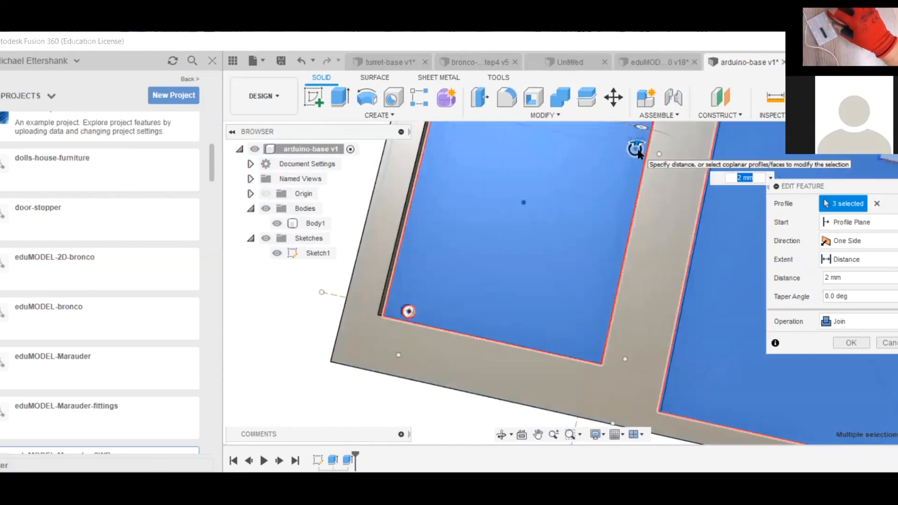
{"action": "left_click", "coordinate": [637, 151]}
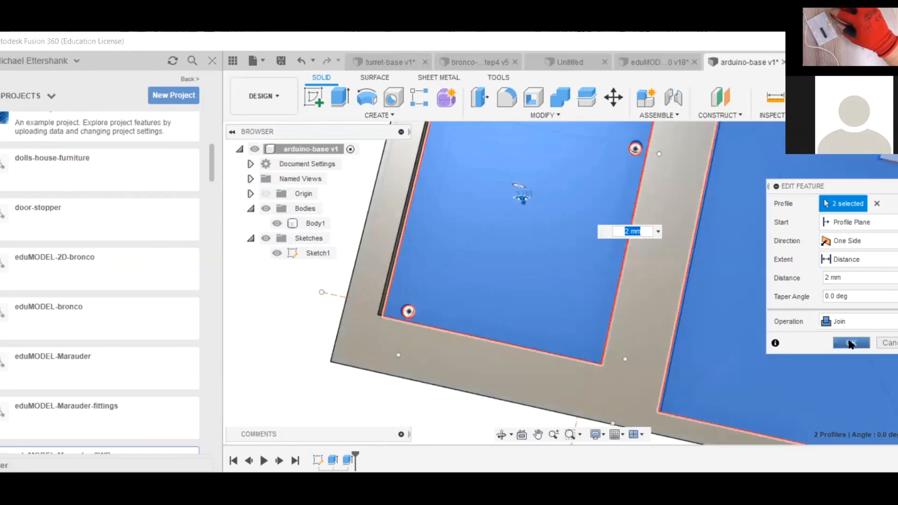
{"action": "left_click", "coordinate": [850, 345]}
- Hide the sketches and inspect the two holes in the smaller recess and the whole plate
{"action": "mouse_move", "coordinate": [665, 328]}
{"action": "middle_mouse_down", "text": "shift"}
{"action": "mouse_move", "coordinate": [648, 307]}
{"action": "mouse_move", "coordinate": [671, 339]}
{"action": "mouse_move", "coordinate": [657, 306]}
{"action": "middle_mouse_up", "text": "shift"}
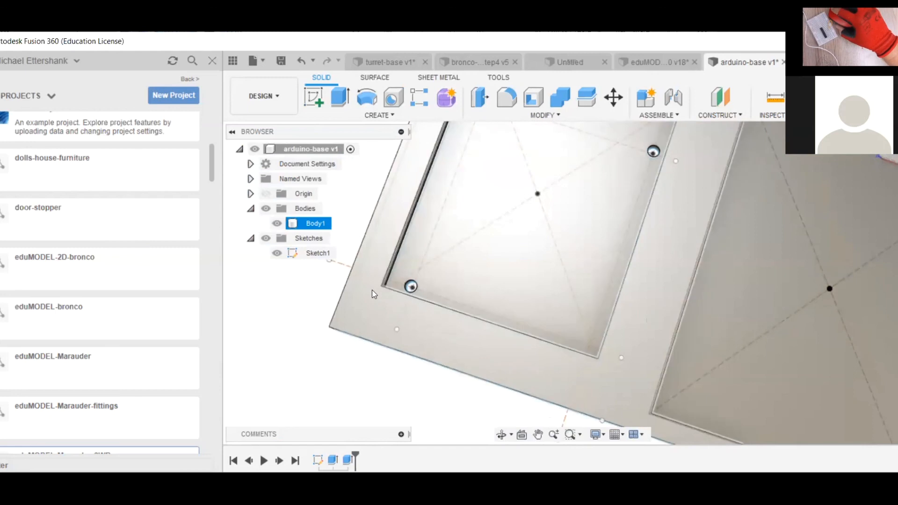
{"action": "left_click", "coordinate": [266, 239]}
{"action": "scroll", "coordinate": [473, 381], "scroll_direction": "up", "scroll_amount": 3}
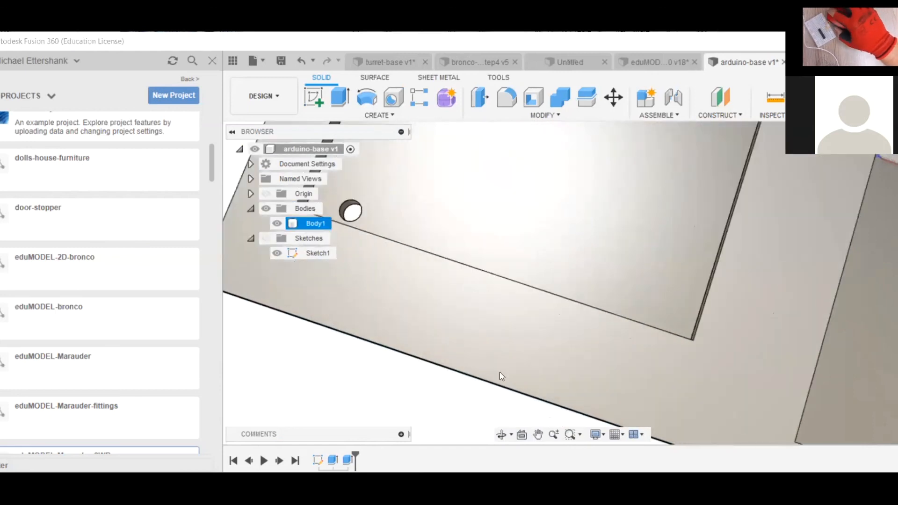
{"action": "scroll", "coordinate": [497, 379], "scroll_direction": "down", "scroll_amount": 3}
{"action": "scroll", "coordinate": [497, 395], "scroll_direction": "down", "scroll_amount": 3}
{"action": "middle_click_drag", "start_coordinate": [802, 193], "coordinate": [874, 140], "text": "shift"}
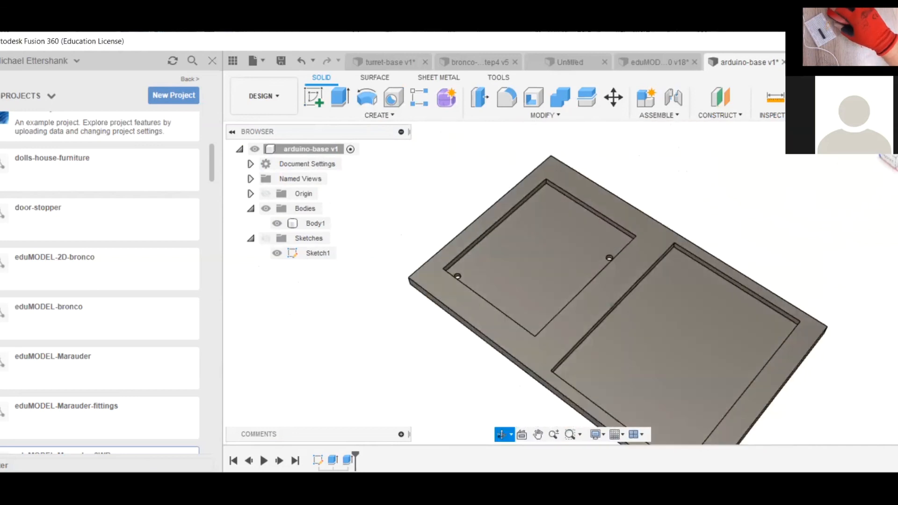